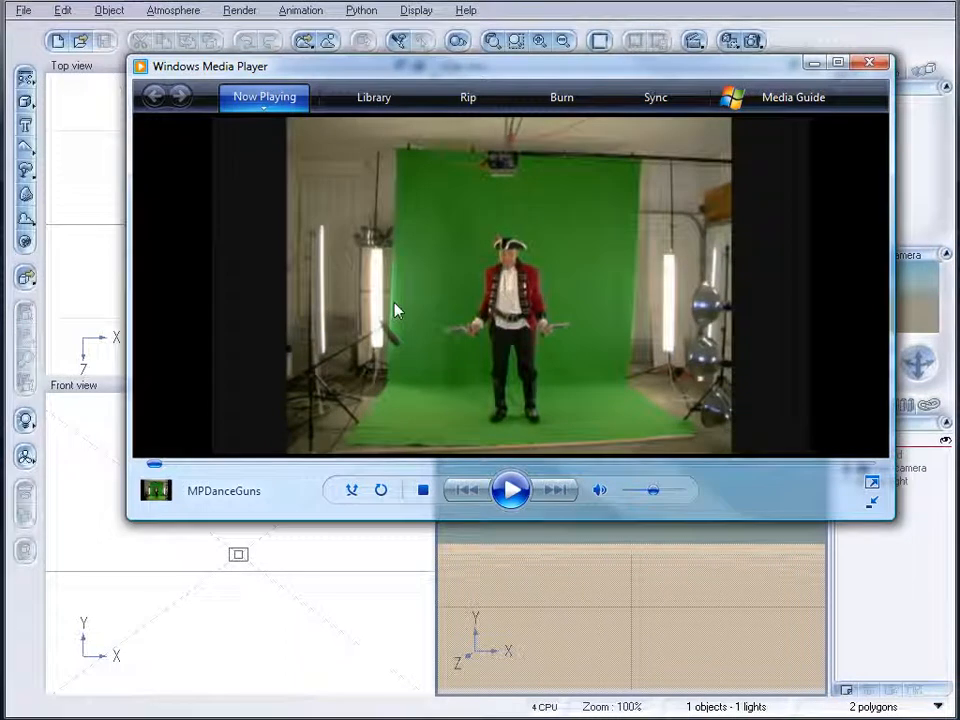
- Play the MPDanceGuns green-screen clip in Windows Media Player, pause it to examine the performer, and minimize the player
{"action": "left_click", "coordinate": [510, 489]}
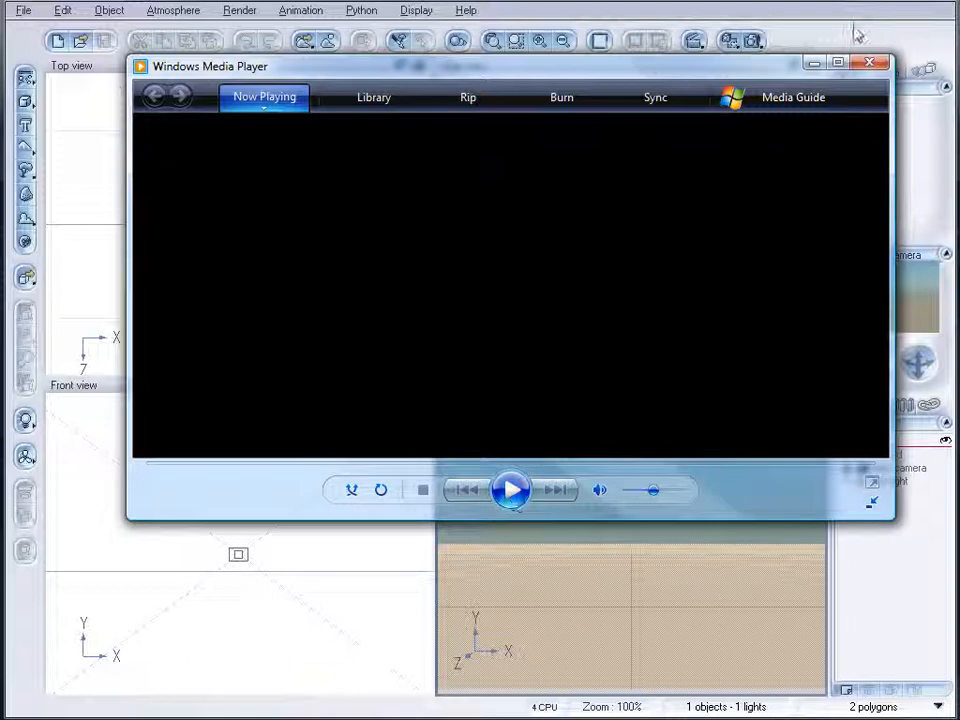
{"action": "left_click", "coordinate": [814, 64]}
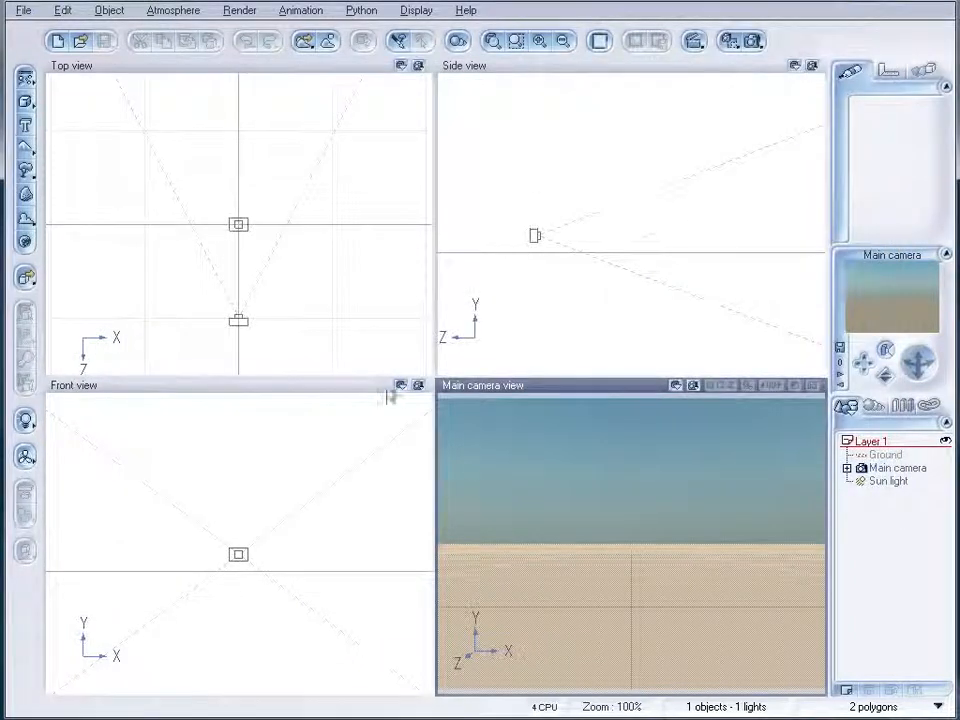
{"action": "left_click_drag", "start_coordinate": [598, 247], "coordinate": [643, 270]}
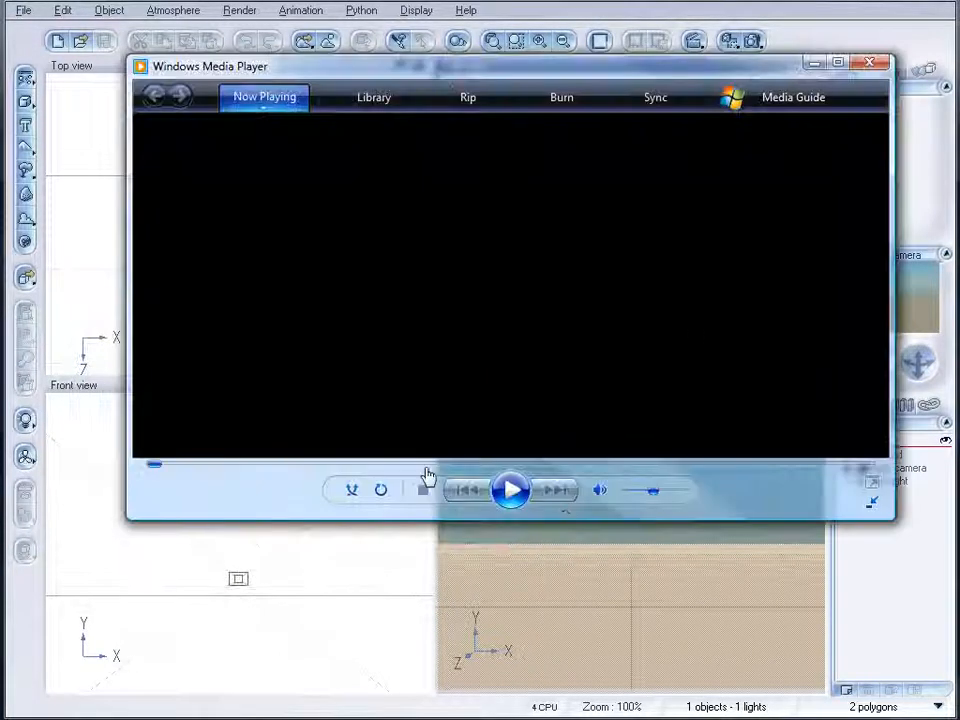
{"action": "left_click", "coordinate": [510, 490]}
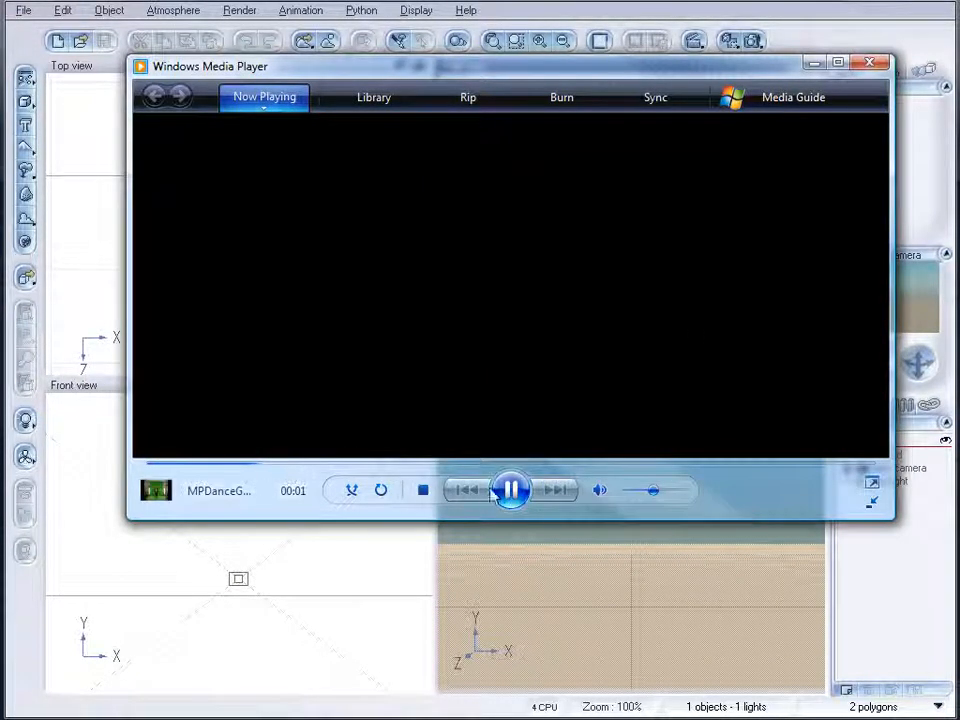
{"action": "left_click", "coordinate": [510, 490]}
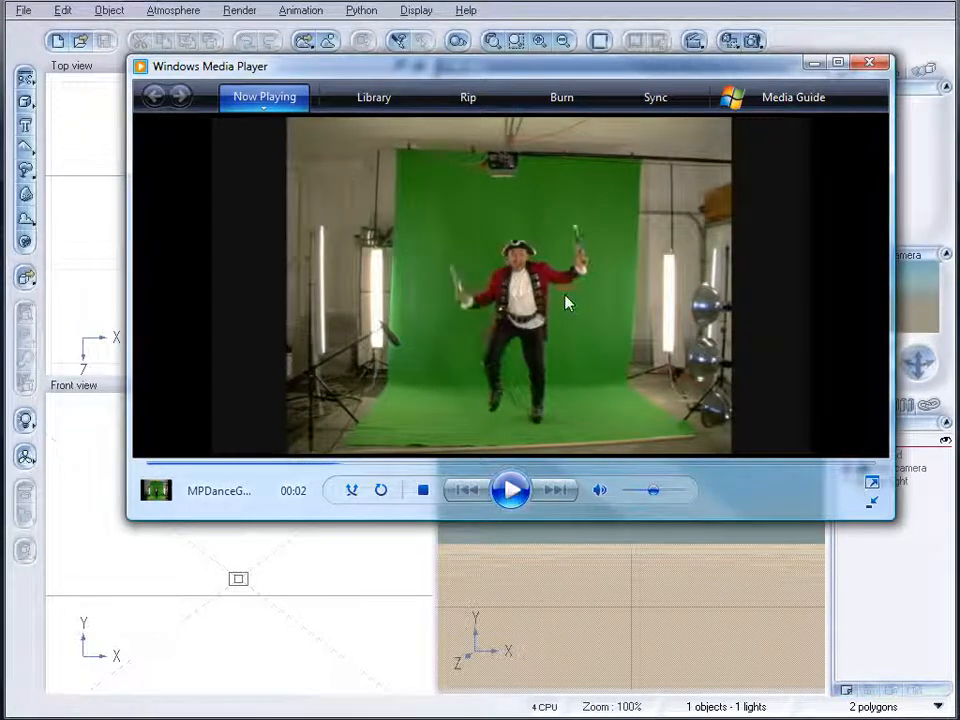
{"action": "left_click", "coordinate": [340, 465]}
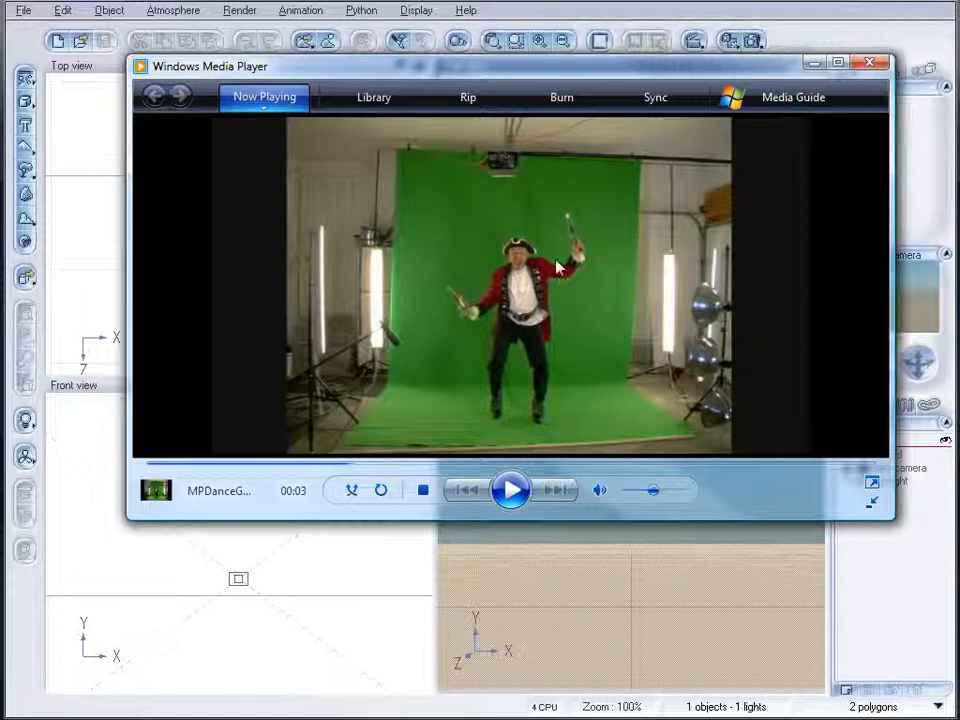
{"action": "left_click", "coordinate": [815, 62]}
- Select the main camera and examine its numeric position and its placement in the side and top views
{"action": "left_click", "coordinate": [893, 468]}
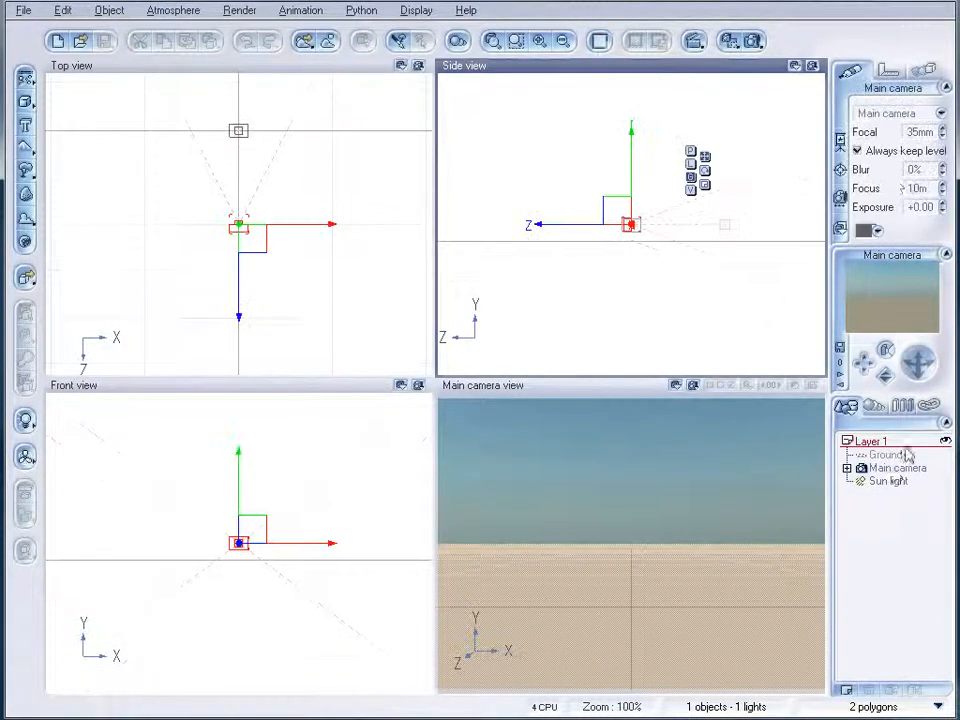
{"action": "left_click", "coordinate": [890, 73]}
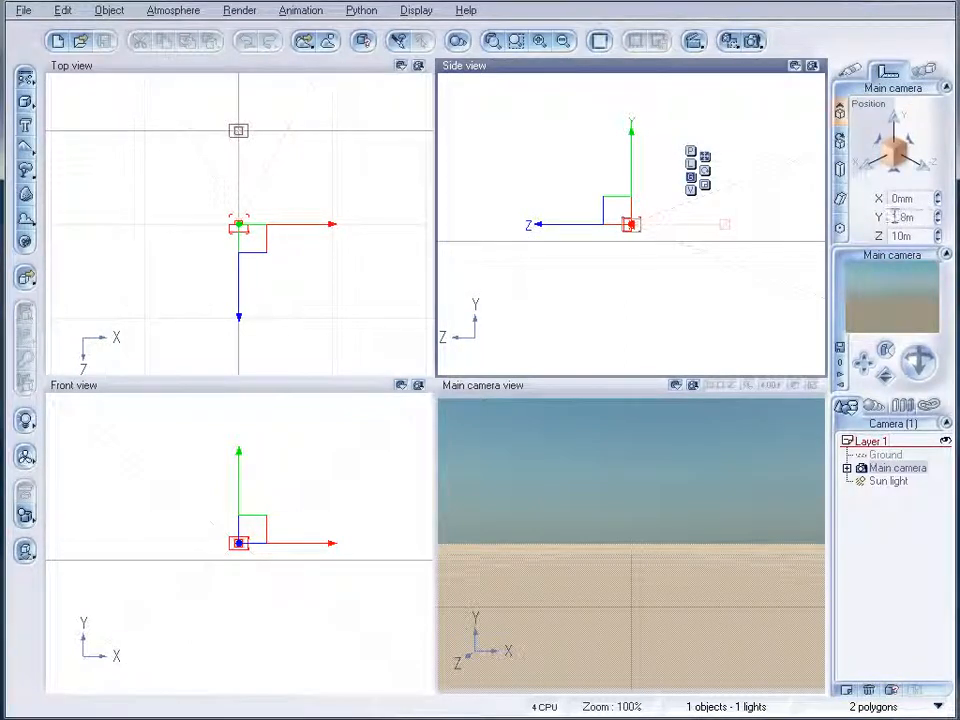
{"action": "scroll", "coordinate": [645, 219], "scroll_direction": "up", "scroll_amount": 5}
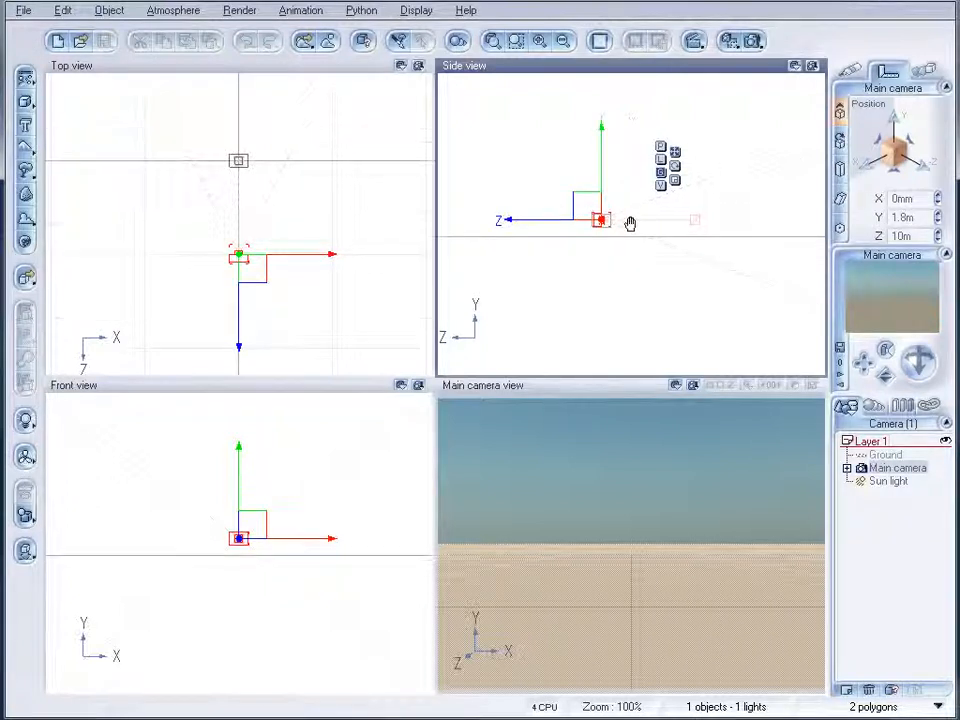
{"action": "left_click_drag", "start_coordinate": [649, 217], "coordinate": [627, 268]}
{"action": "left_click_drag", "start_coordinate": [752, 300], "coordinate": [703, 294]}
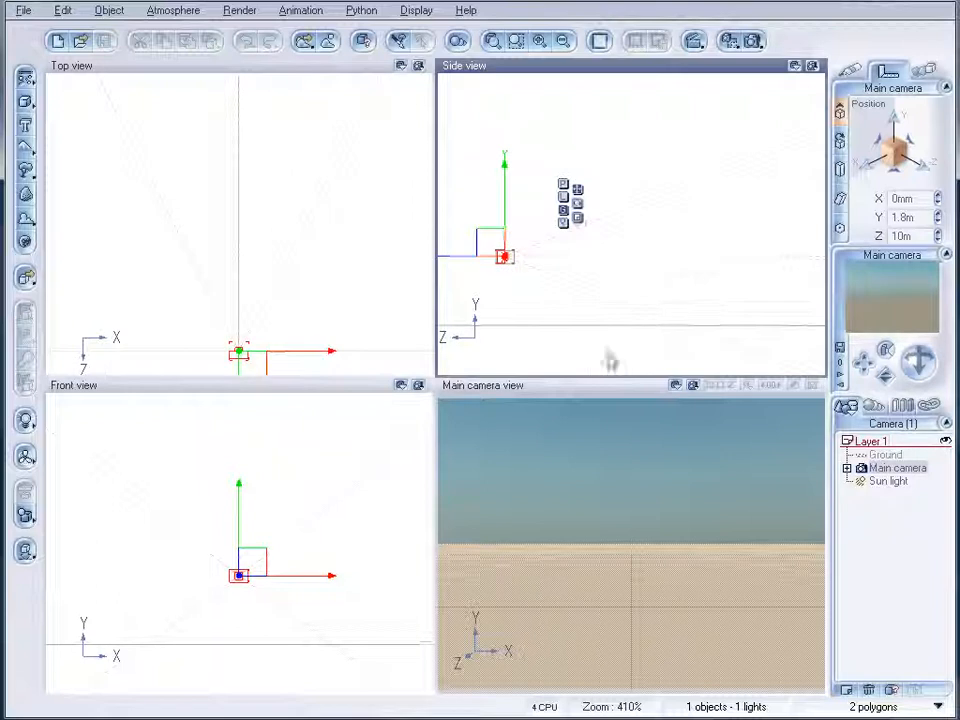
{"action": "scroll", "coordinate": [266, 270], "scroll_direction": "down", "scroll_amount": 5}
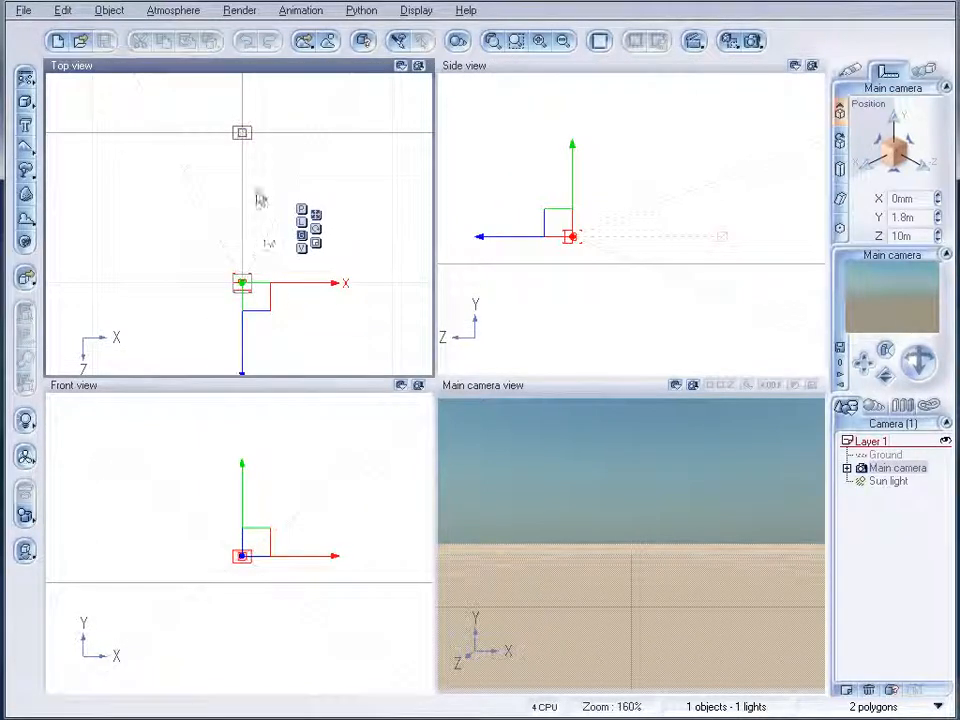
{"action": "left_click_drag", "start_coordinate": [259, 247], "coordinate": [261, 253]}
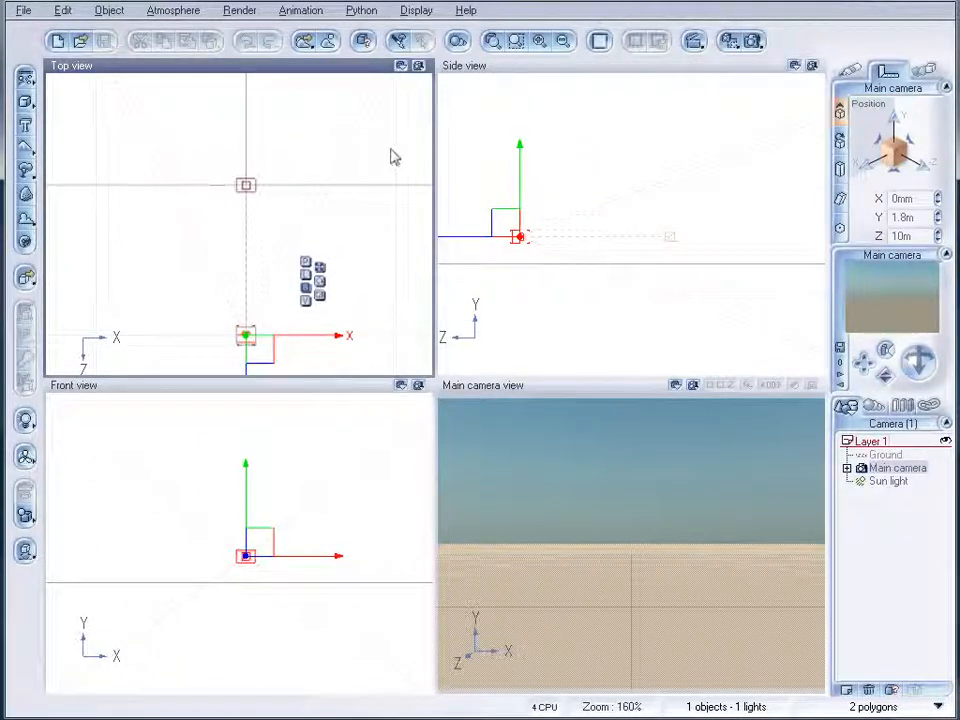
{"action": "left_click_drag", "start_coordinate": [391, 157], "coordinate": [256, 170]}
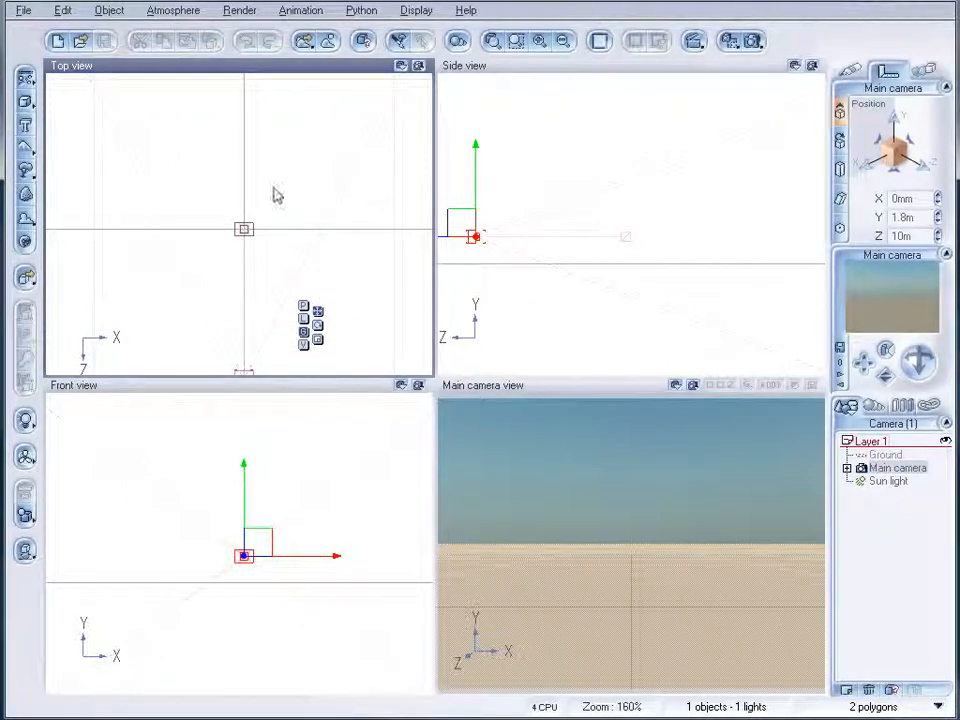
- Add a cube primitive and flatten it from above into a thin slab at ground level
{"action": "left_click", "coordinate": [25, 101]}
{"action": "left_click", "coordinate": [640, 178]}
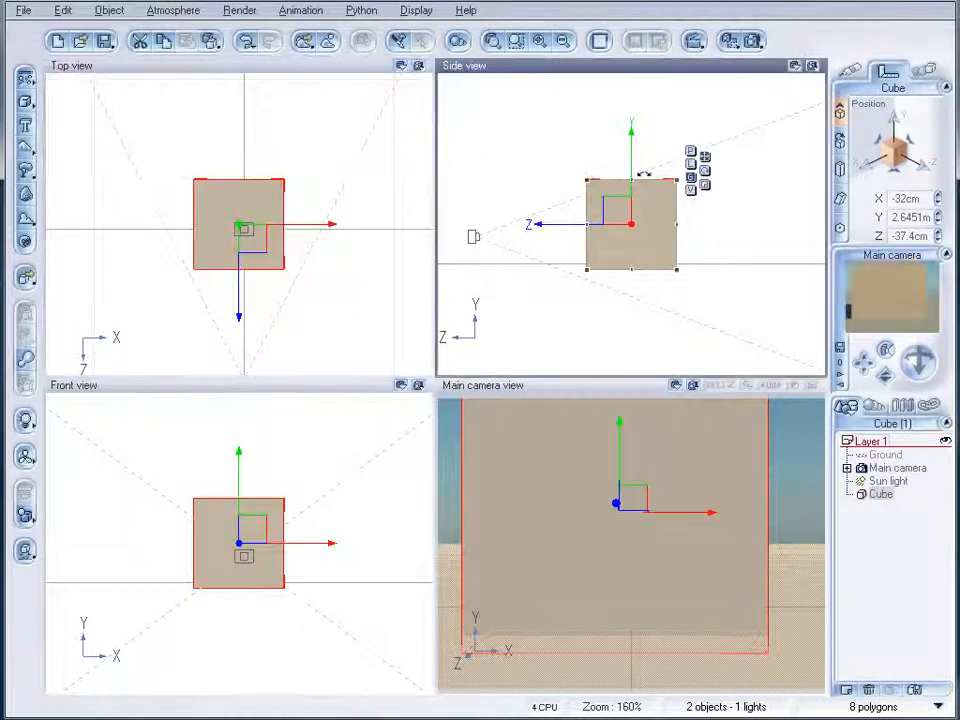
{"action": "left_click_drag", "start_coordinate": [633, 200], "coordinate": [640, 268]}
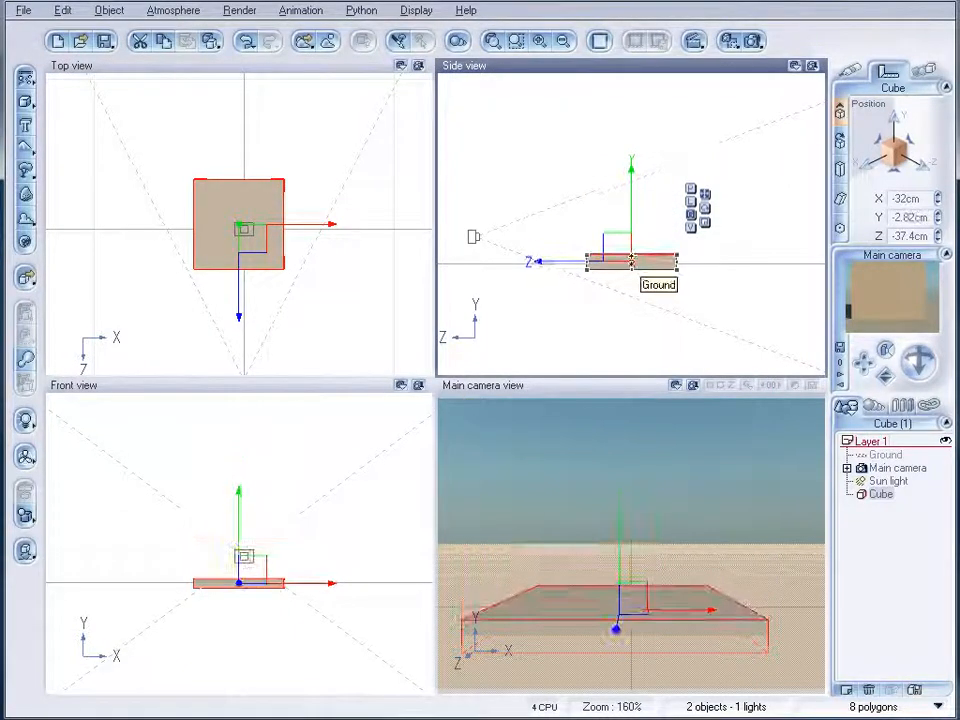
- Stretch the slab along the Z axis at both ends in the side view to form a long floor
{"action": "scroll", "coordinate": [593, 272], "scroll_direction": "up", "scroll_amount": 2}
{"action": "left_click_drag", "start_coordinate": [528, 288], "coordinate": [440, 288]}
{"action": "scroll", "coordinate": [595, 285], "scroll_direction": "down", "scroll_amount": 2}
{"action": "left_click_drag", "start_coordinate": [693, 263], "coordinate": [822, 266]}
{"action": "scroll", "coordinate": [728, 263], "scroll_direction": "up", "scroll_amount": 1}
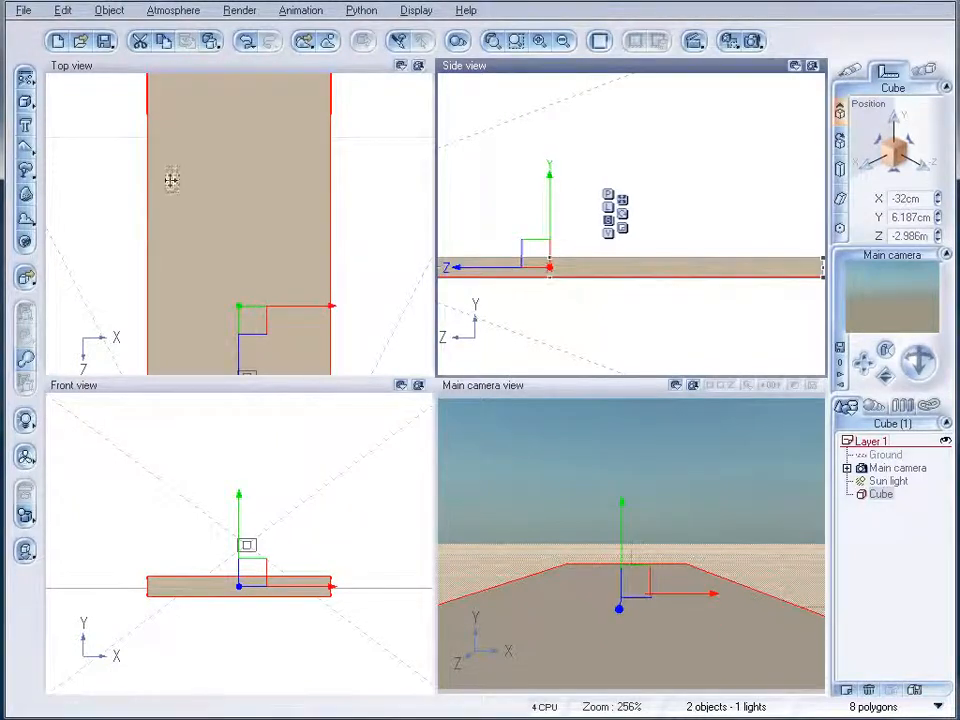
- Extend the slab's far end and widen it on both sides in the top view so the floor spans the camera's field of view
{"action": "left_click_drag", "start_coordinate": [200, 158], "coordinate": [201, 273]}
{"action": "scroll", "coordinate": [201, 273], "scroll_direction": "down", "scroll_amount": 2}
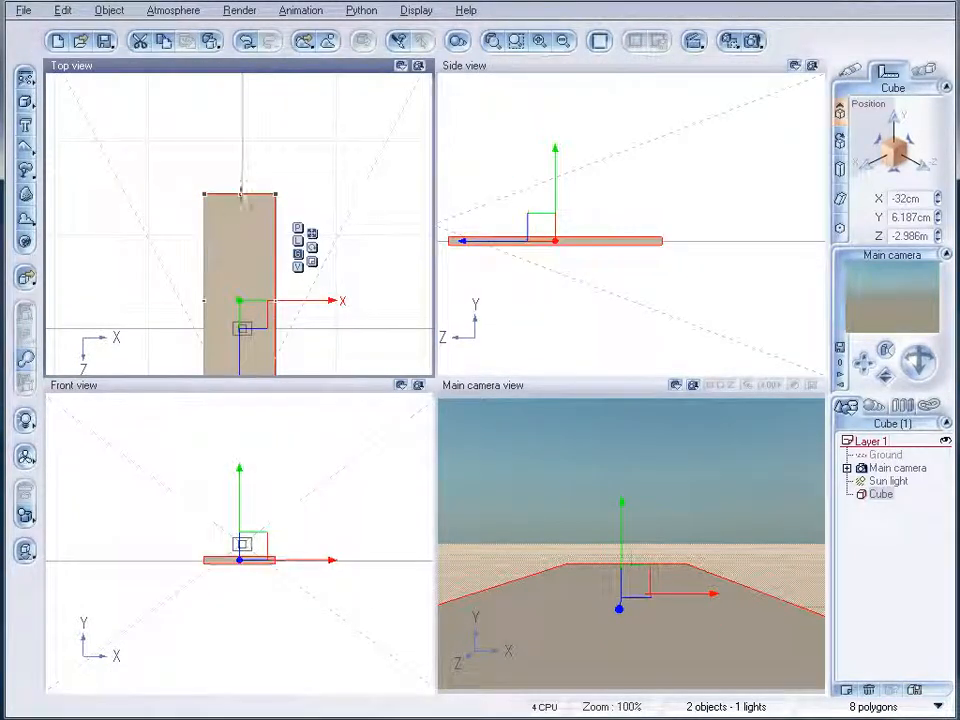
{"action": "left_click_drag", "start_coordinate": [245, 202], "coordinate": [249, 171]}
{"action": "left_click_drag", "start_coordinate": [214, 285], "coordinate": [125, 291]}
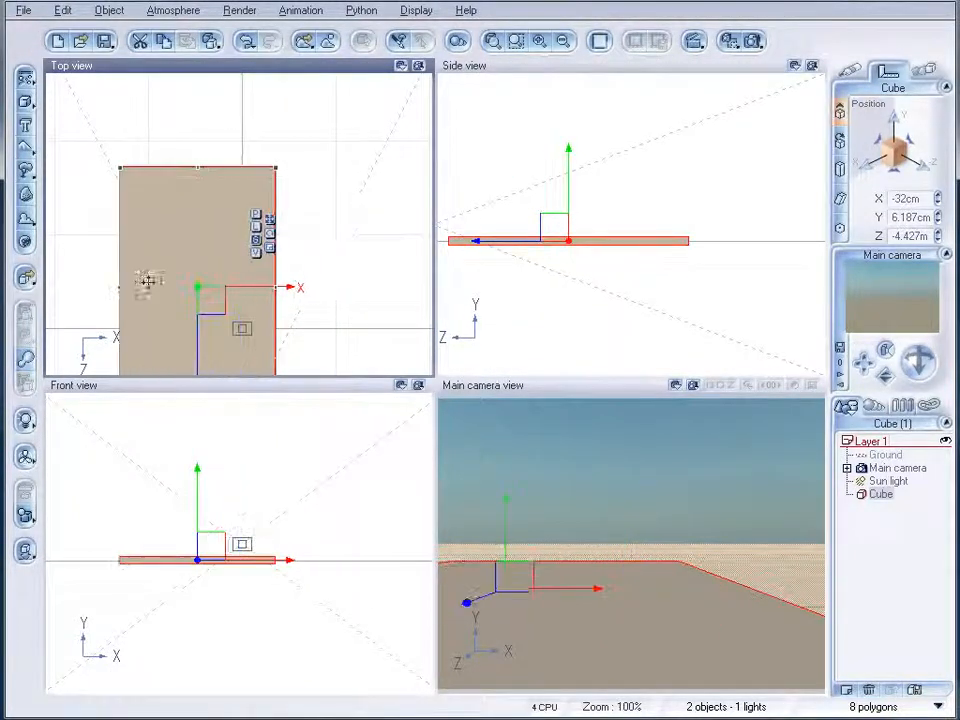
{"action": "left_click_drag", "start_coordinate": [278, 287], "coordinate": [386, 292]}
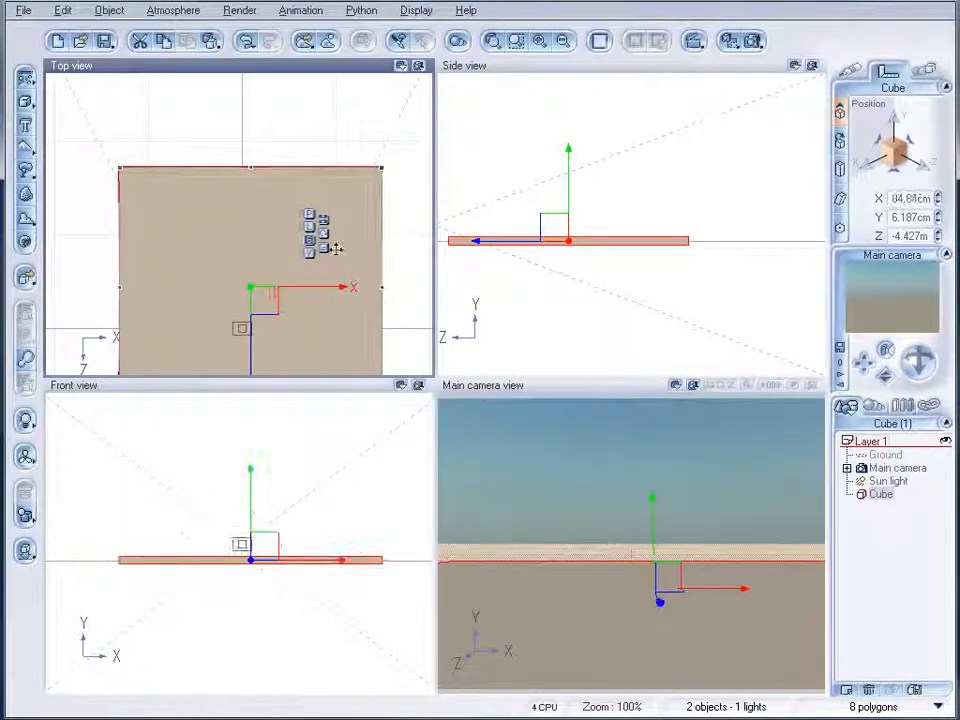
- Thin the floor slab further and raise it to drop it onto the ground plane
{"action": "left_click_drag", "start_coordinate": [336, 249], "coordinate": [336, 191]}
{"action": "left_click", "coordinate": [654, 243]}
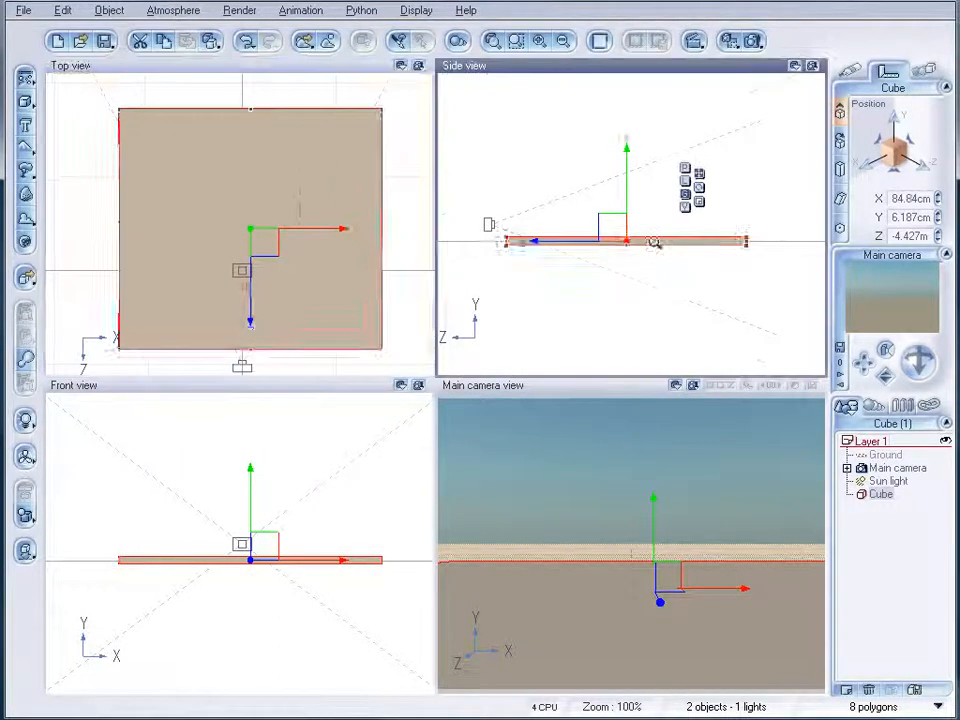
{"action": "scroll", "coordinate": [654, 243], "scroll_direction": "up", "scroll_amount": 2}
{"action": "left_click_drag", "start_coordinate": [655, 243], "coordinate": [664, 189]}
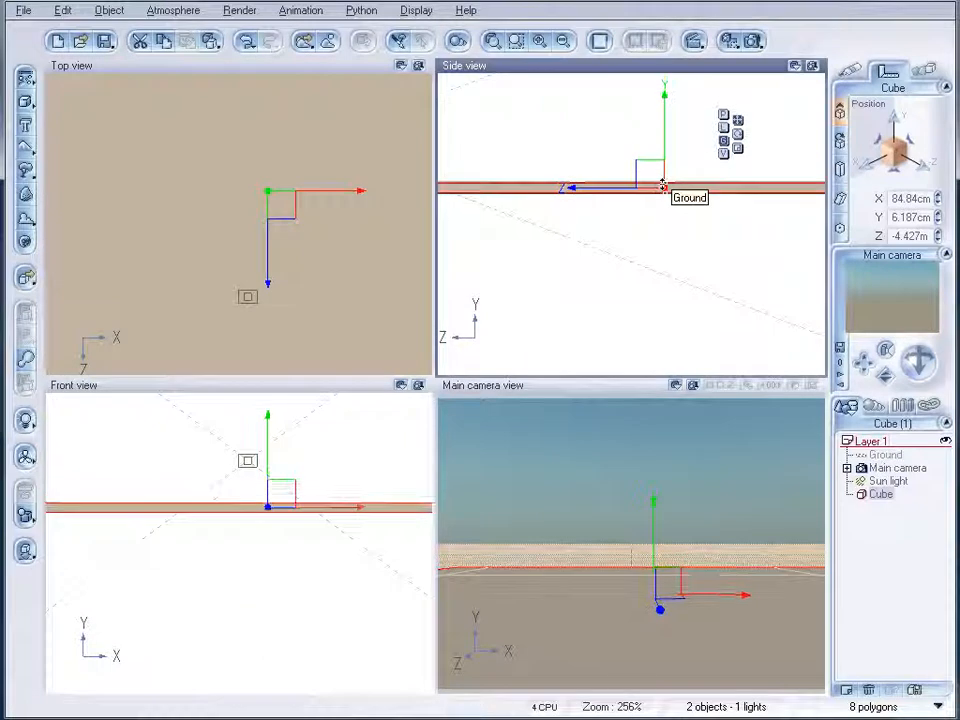
{"action": "left_click_drag", "start_coordinate": [663, 134], "coordinate": [664, 115]}
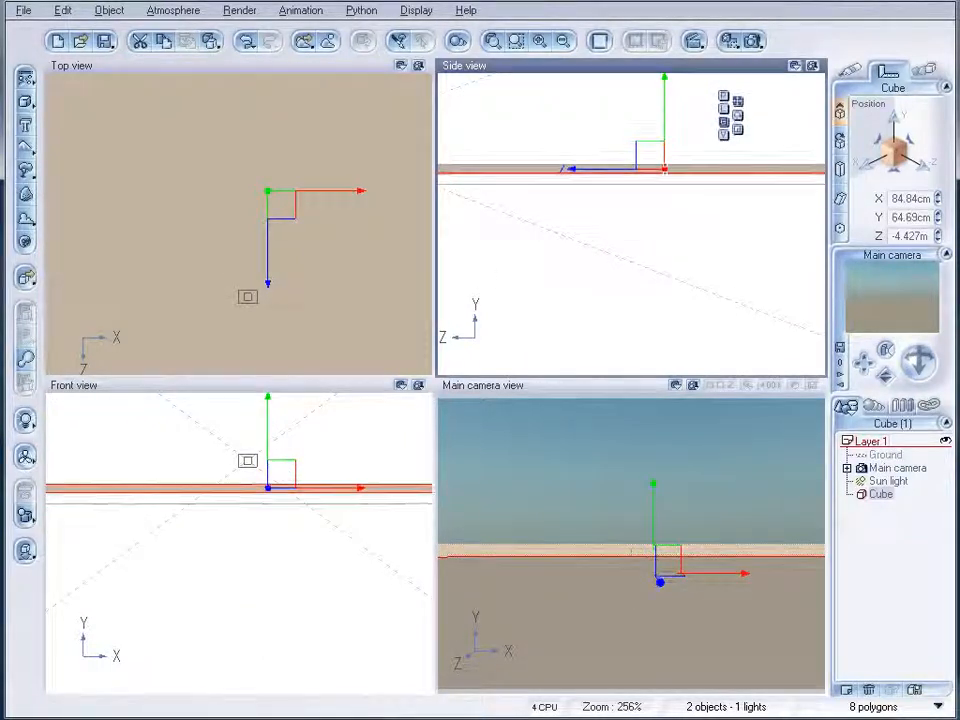
{"action": "left_click", "coordinate": [29, 550]}
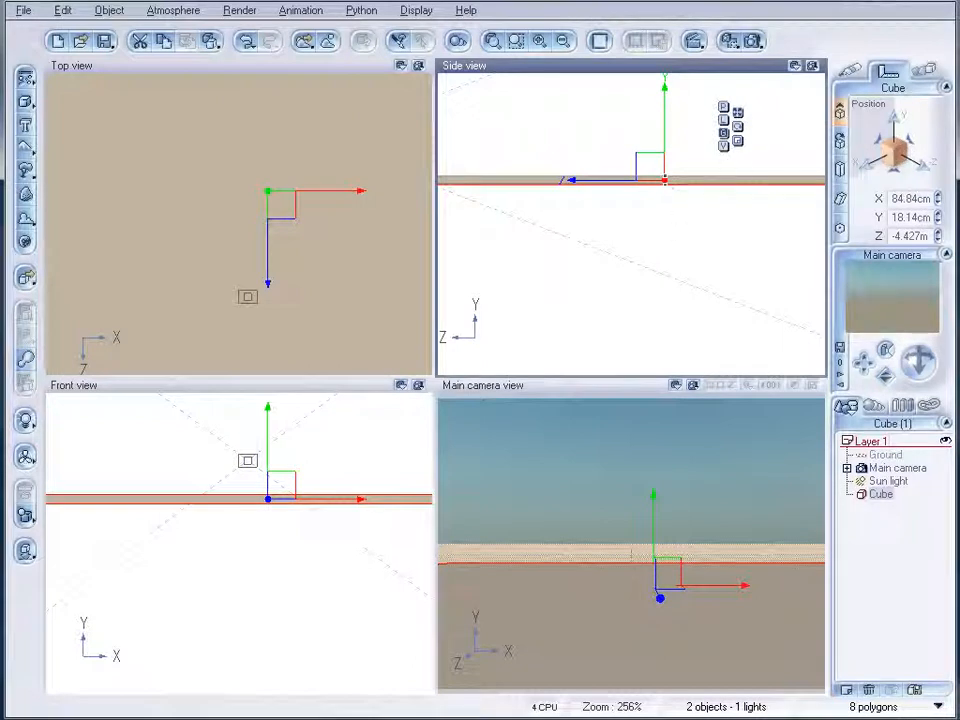
- Apply the Brick wall material from the Rocks collection to the floor slab
{"action": "left_click", "coordinate": [849, 72]}
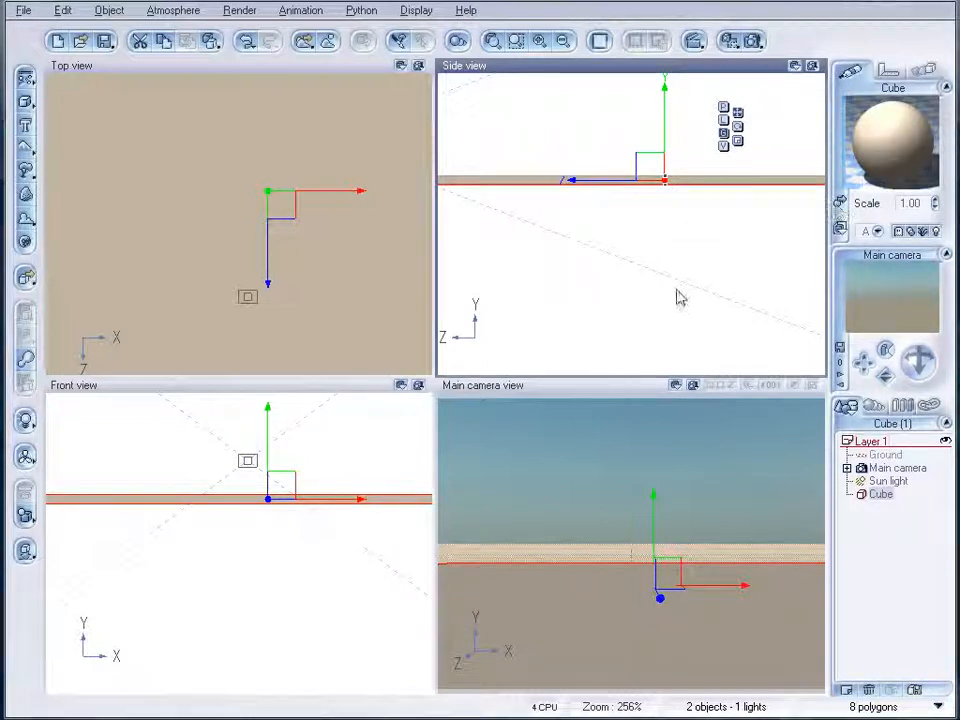
{"action": "left_click", "coordinate": [840, 200]}
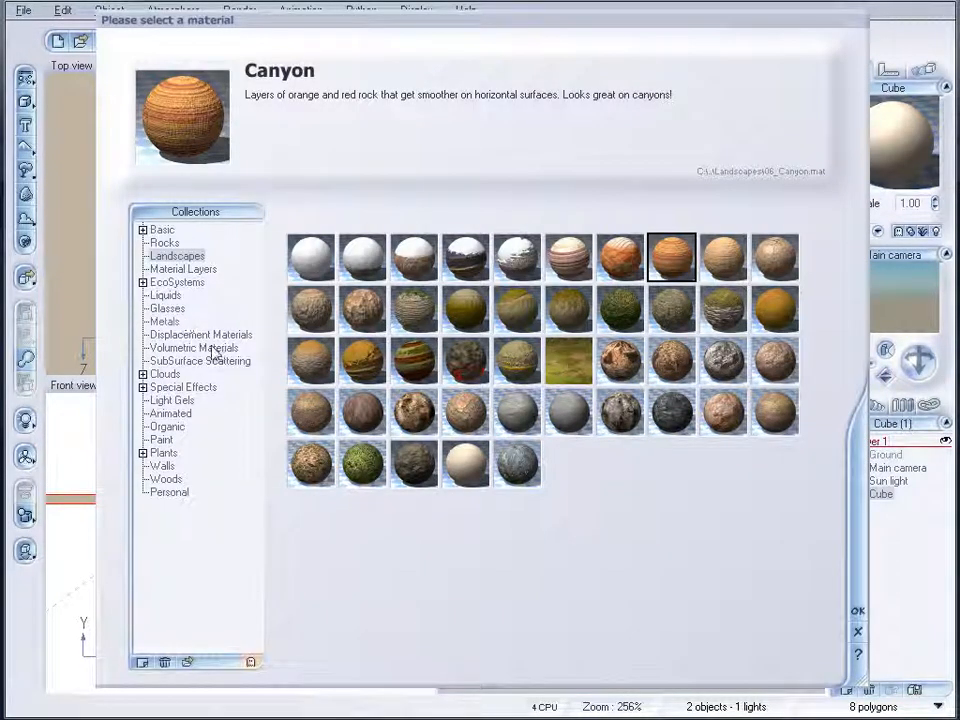
{"action": "left_click", "coordinate": [163, 479]}
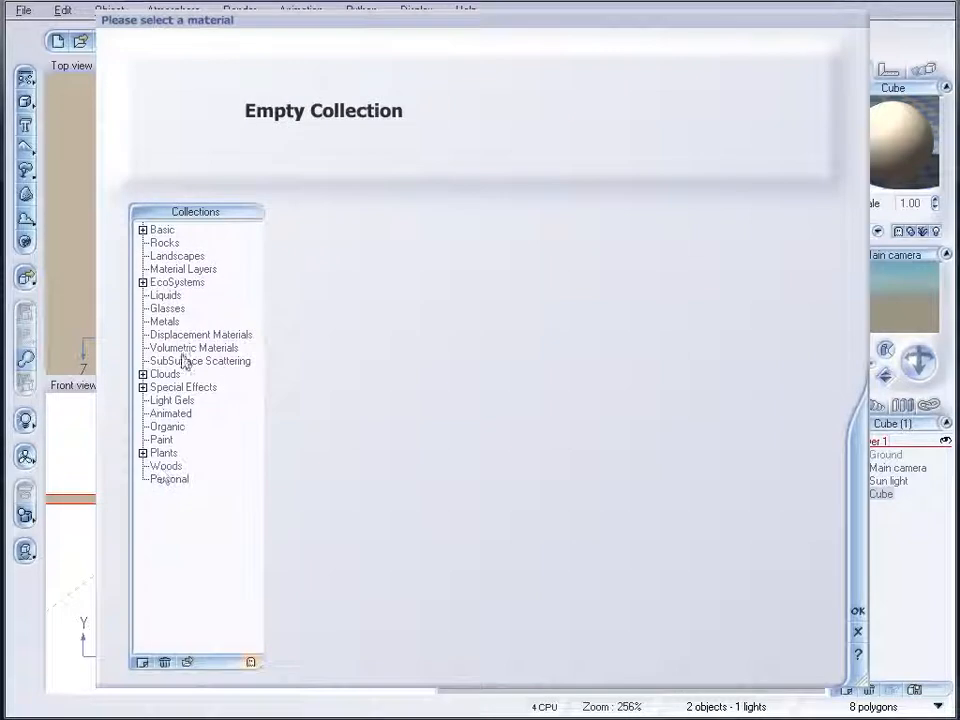
{"action": "left_click", "coordinate": [163, 243]}
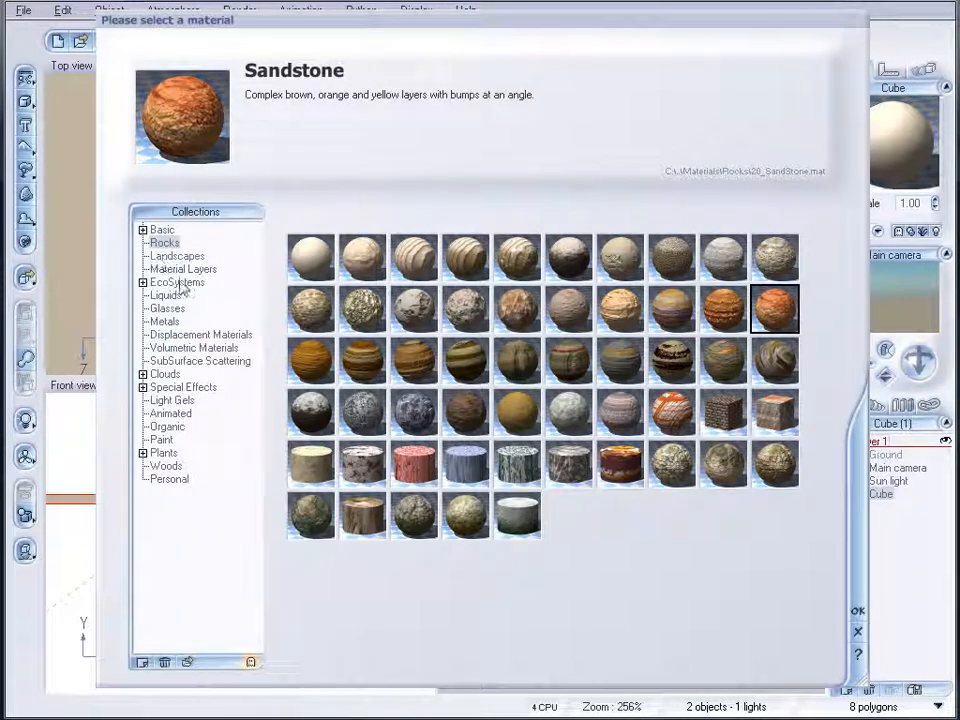
{"action": "left_click", "coordinate": [726, 416]}
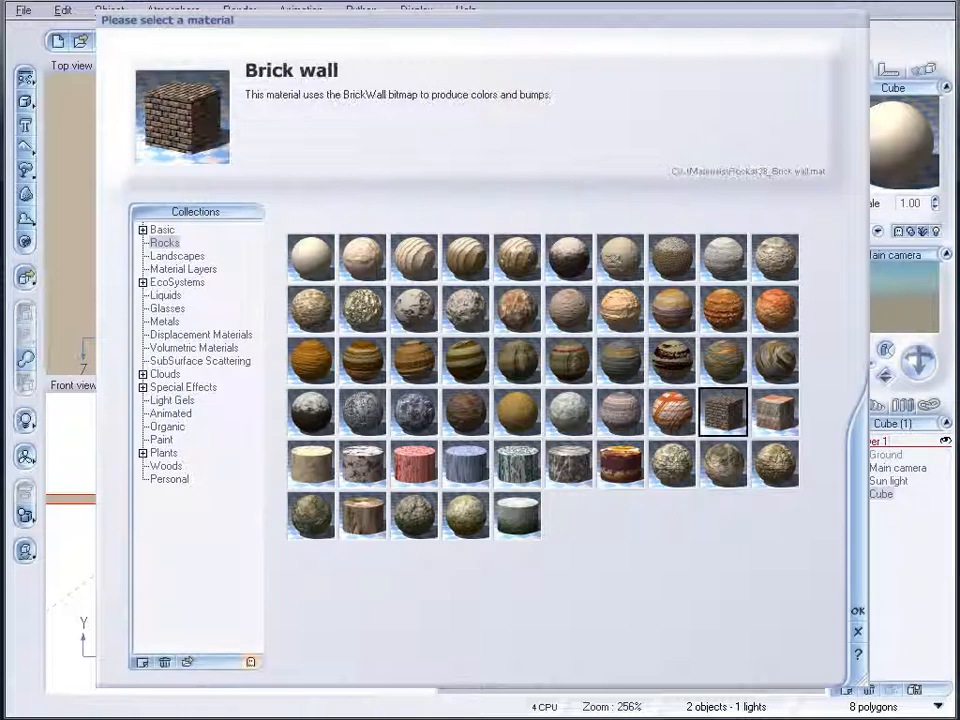
{"action": "left_click", "coordinate": [859, 613]}
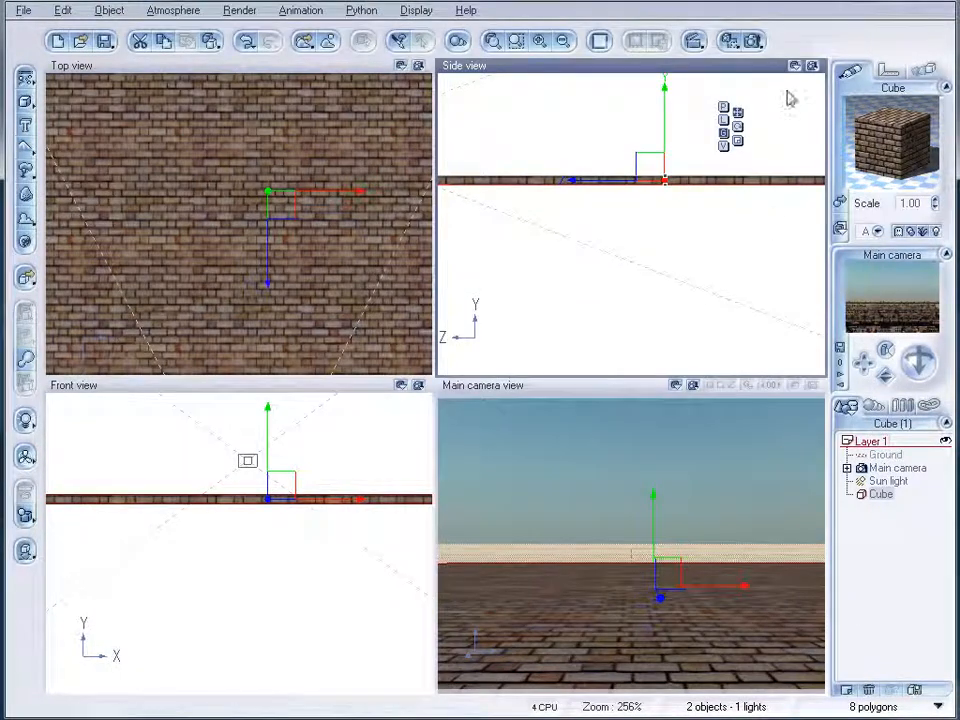
- Render the scene to screen at Final quality and 640x480, and close the finished render
{"action": "left_click", "coordinate": [754, 40]}
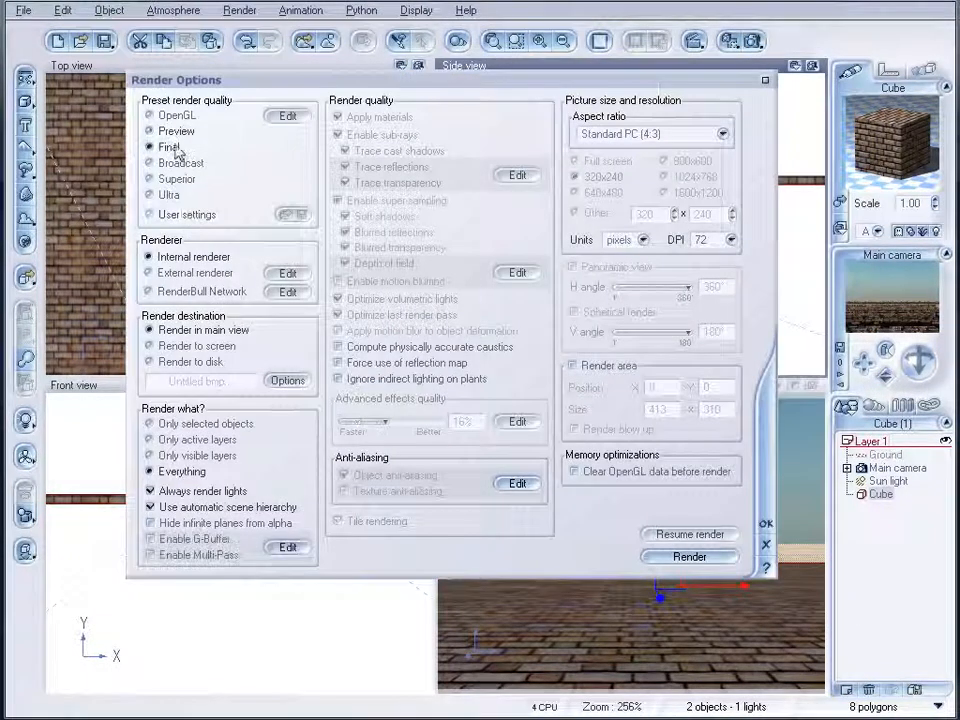
{"action": "left_click", "coordinate": [211, 347]}
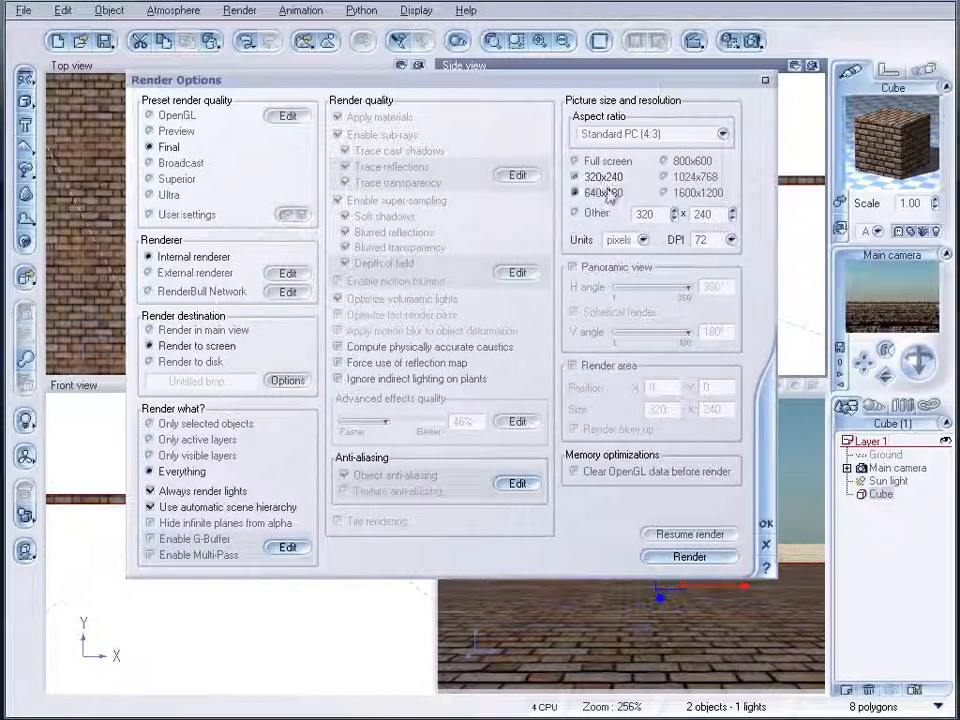
{"action": "left_click", "coordinate": [720, 560]}
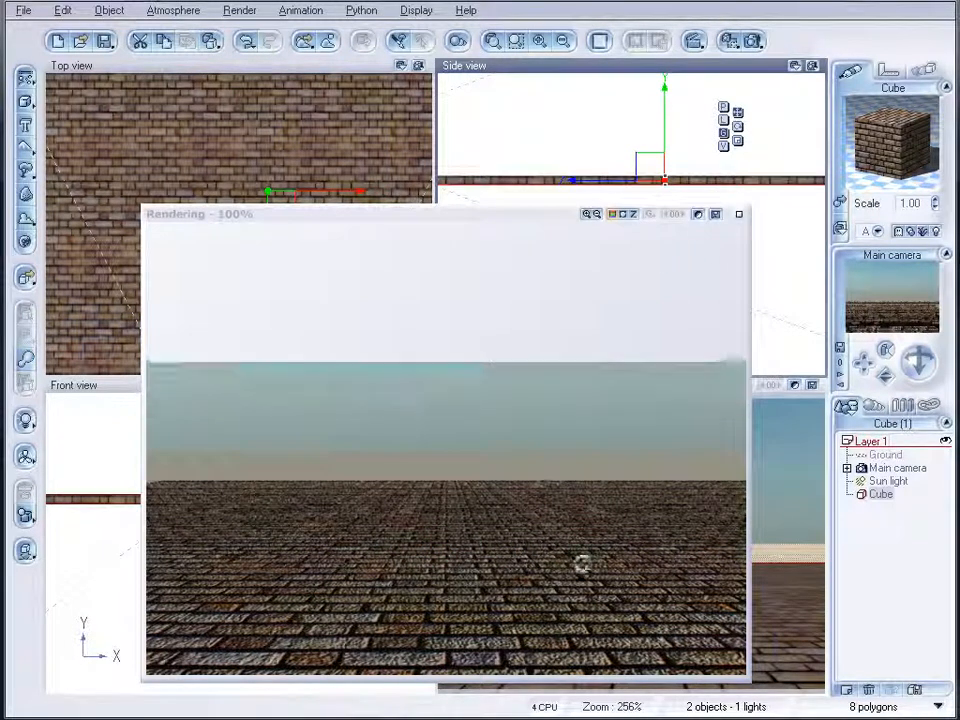
{"action": "left_click", "coordinate": [738, 214]}
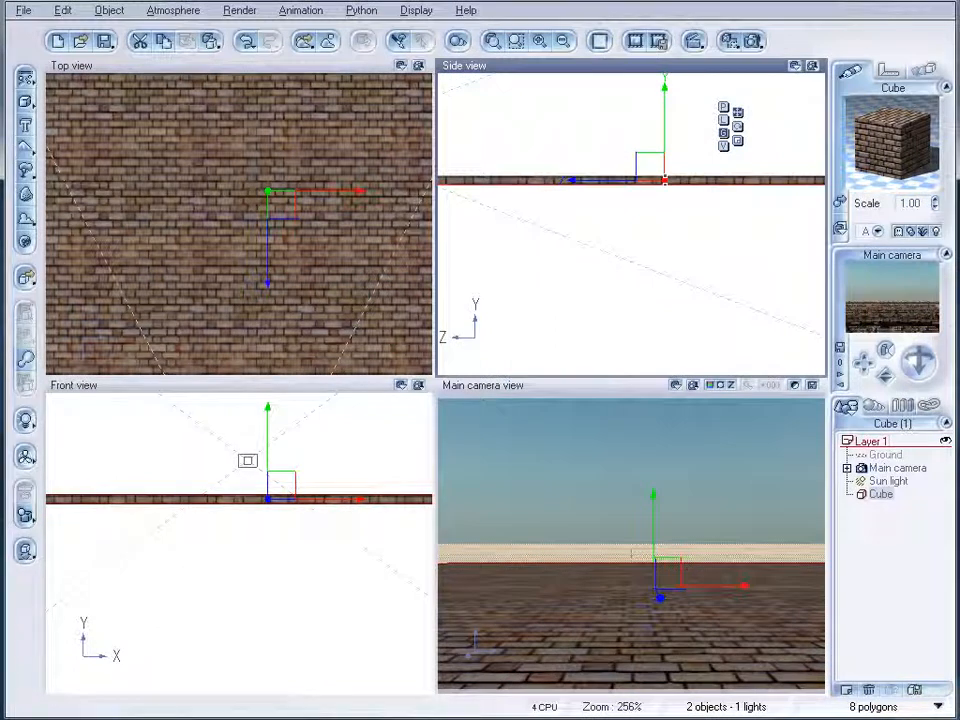
- Load the FamilyHouse.vob object from the FamilyHouse folder into the scene
{"action": "left_click", "coordinate": [22, 12]}
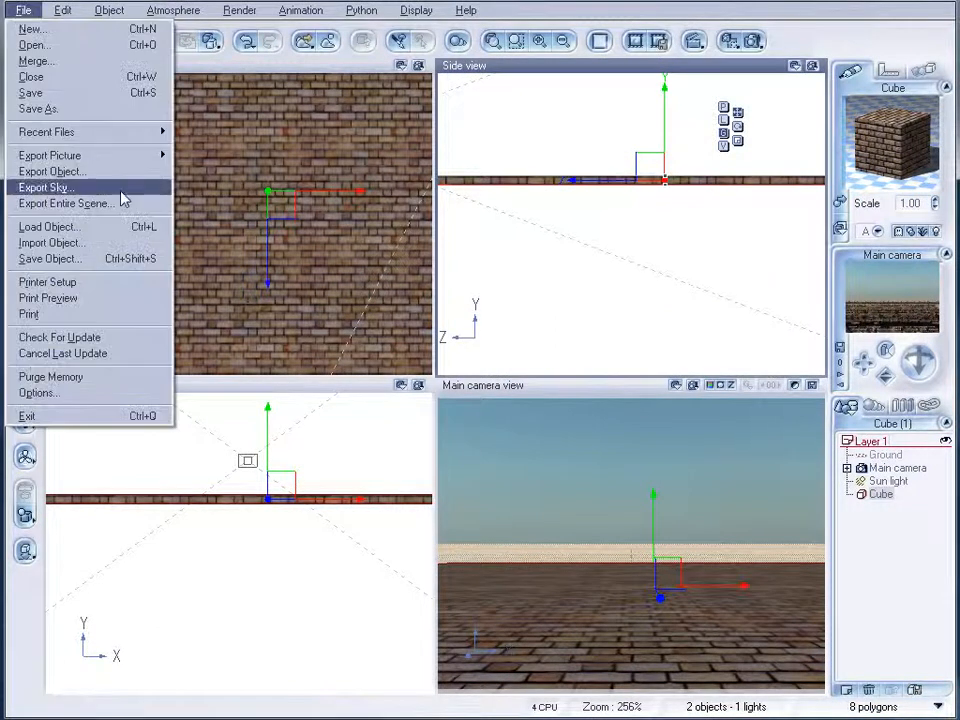
{"action": "left_click", "coordinate": [98, 229]}
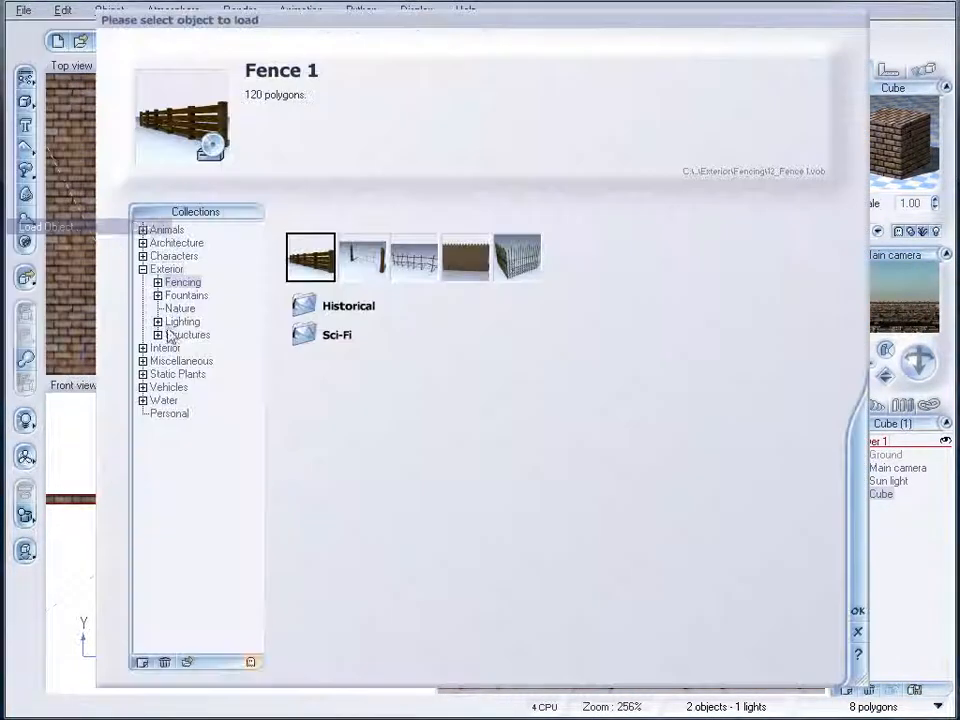
{"action": "left_click", "coordinate": [186, 663]}
{"action": "left_click", "coordinate": [604, 97]}
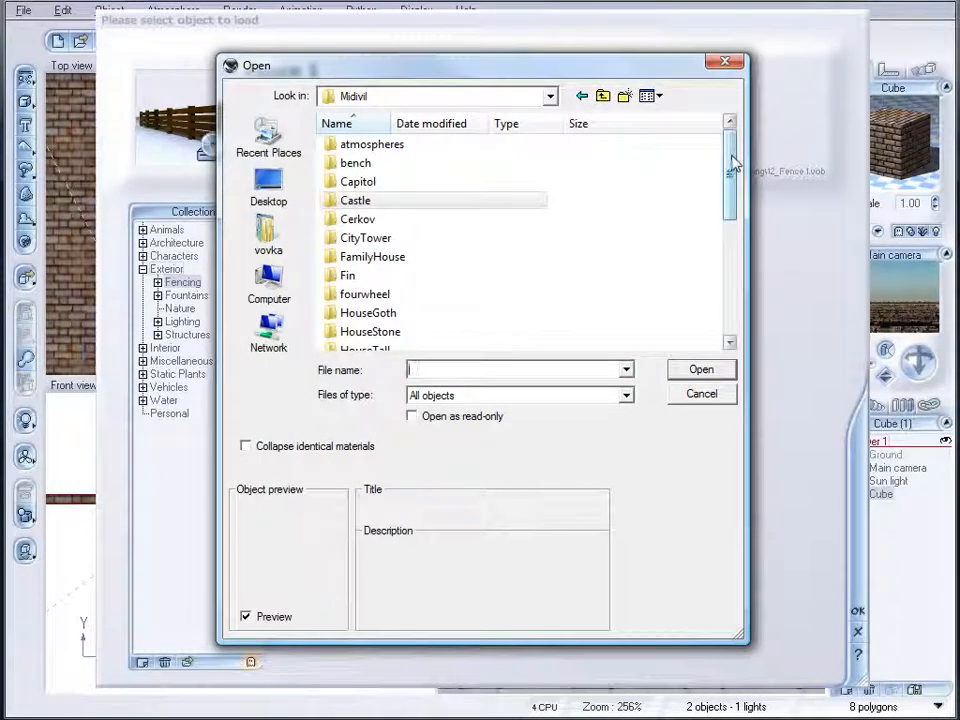
{"action": "double_click", "coordinate": [401, 257]}
{"action": "left_click", "coordinate": [412, 146]}
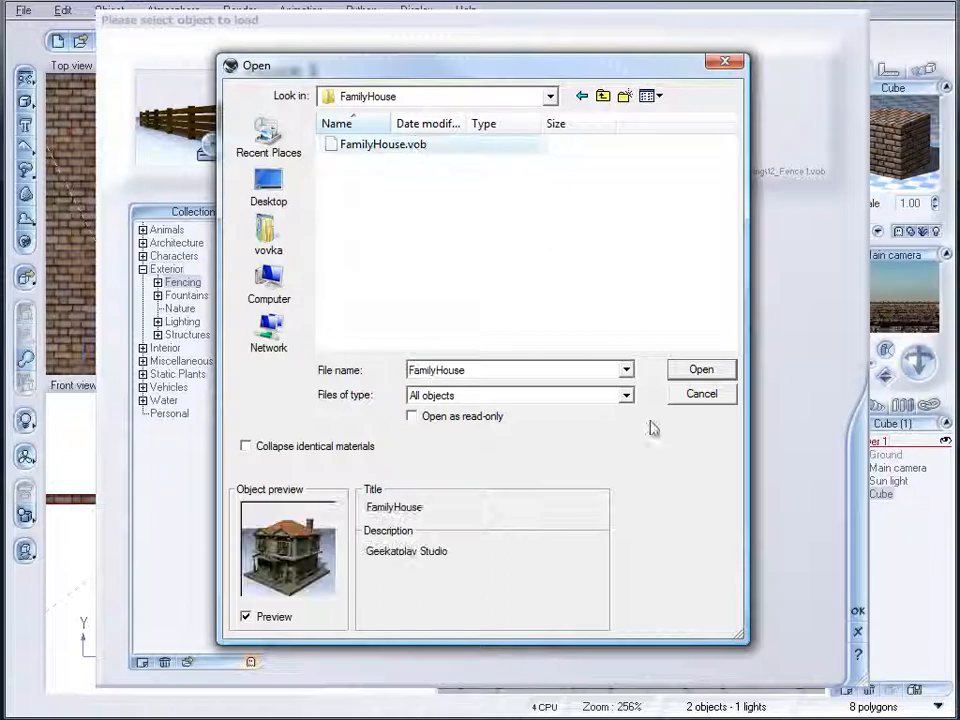
{"action": "left_click", "coordinate": [699, 370]}
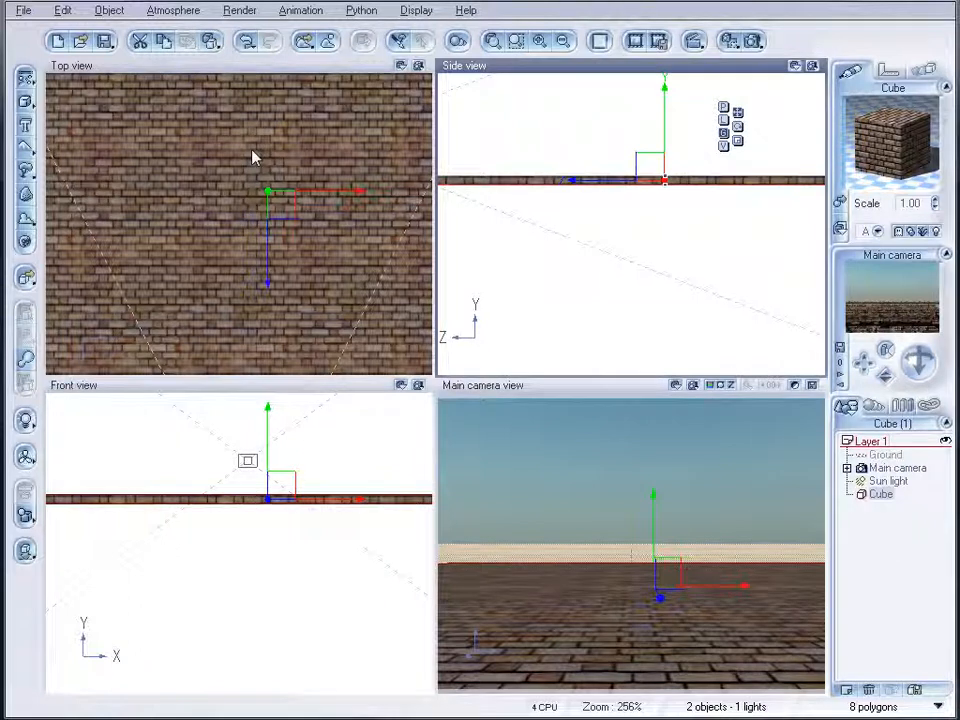
- Drop the FamilyHouse onto the brick floor, rotate its porch side toward the camera and place it at the left of the camera's view
{"action": "left_click_drag", "start_coordinate": [252, 150], "coordinate": [266, 177]}
{"action": "left_click_drag", "start_coordinate": [625, 211], "coordinate": [646, 51]}
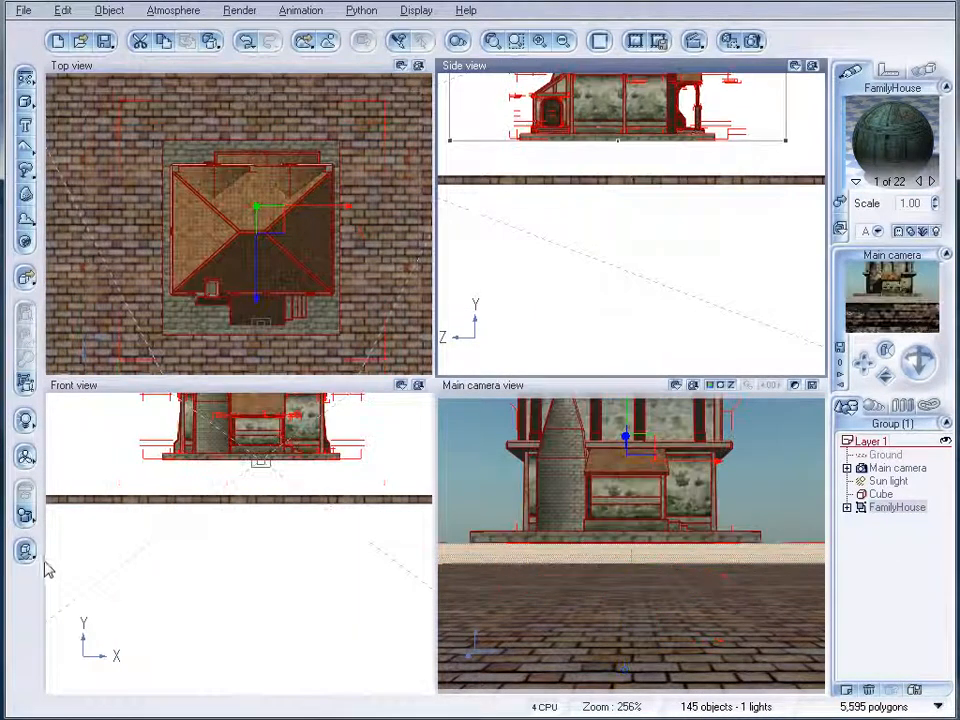
{"action": "left_click", "coordinate": [30, 552]}
{"action": "left_click_drag", "start_coordinate": [245, 247], "coordinate": [304, 189]}
{"action": "left_click_drag", "start_coordinate": [372, 365], "coordinate": [165, 112]}
{"action": "left_click_drag", "start_coordinate": [224, 170], "coordinate": [257, 276]}
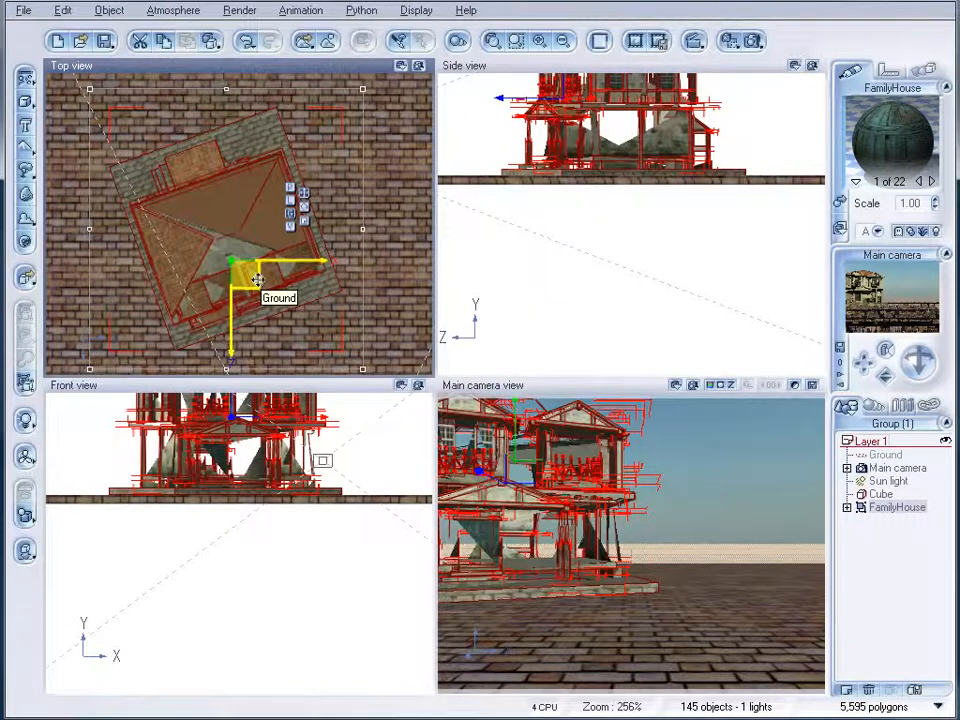
- Set the render picture's aspect ratio to Widescreen (16:10) and accept the render options
{"action": "left_click", "coordinate": [752, 40]}
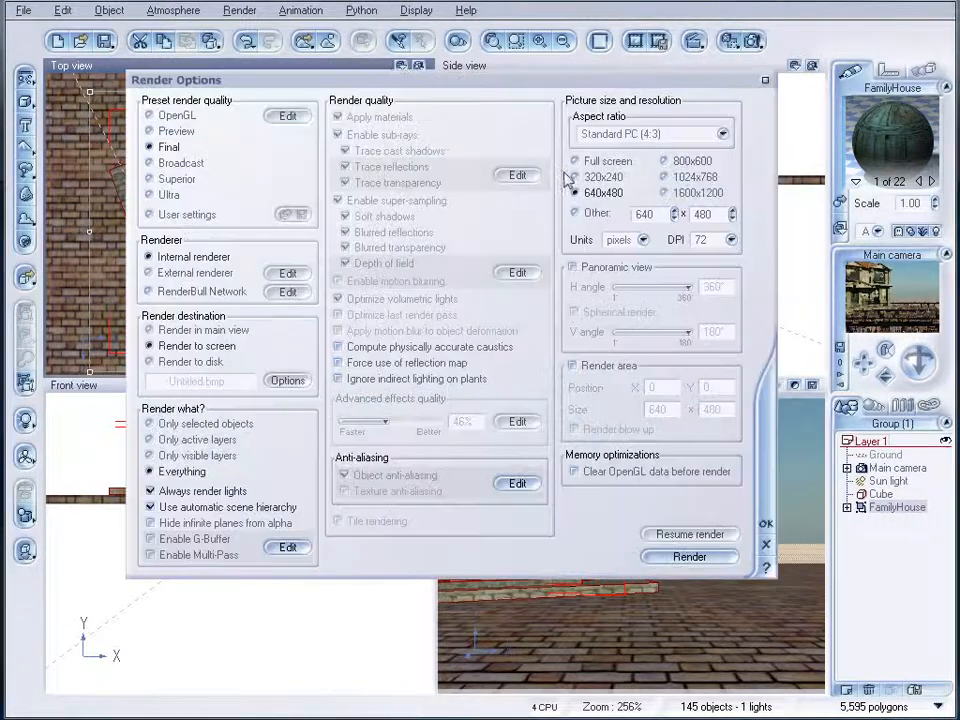
{"action": "left_click", "coordinate": [655, 133]}
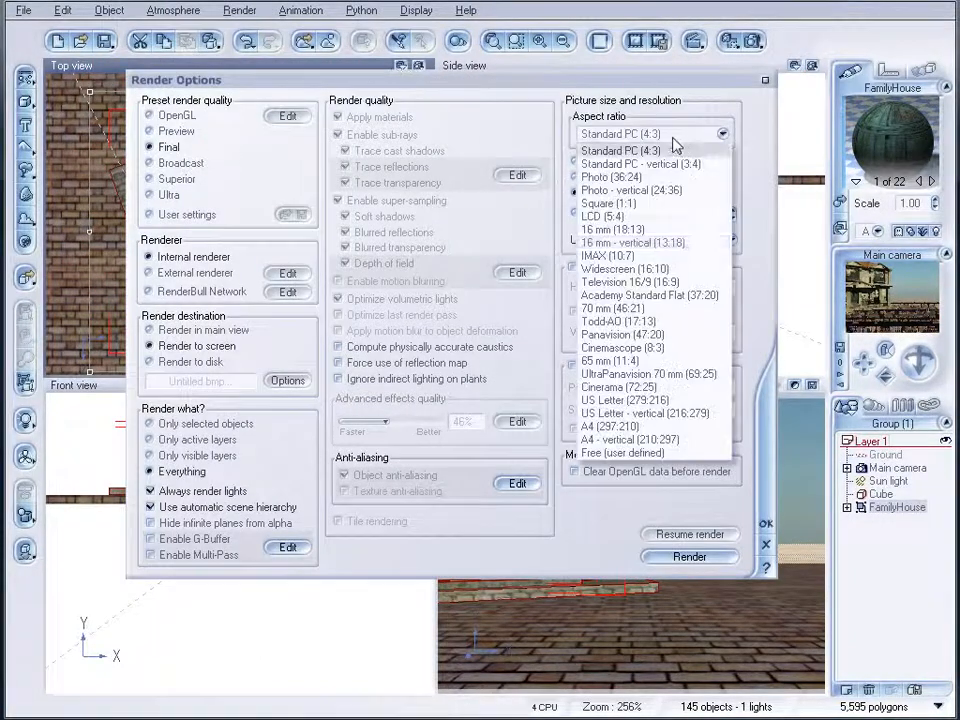
{"action": "left_click", "coordinate": [685, 268]}
{"action": "left_click", "coordinate": [766, 524]}
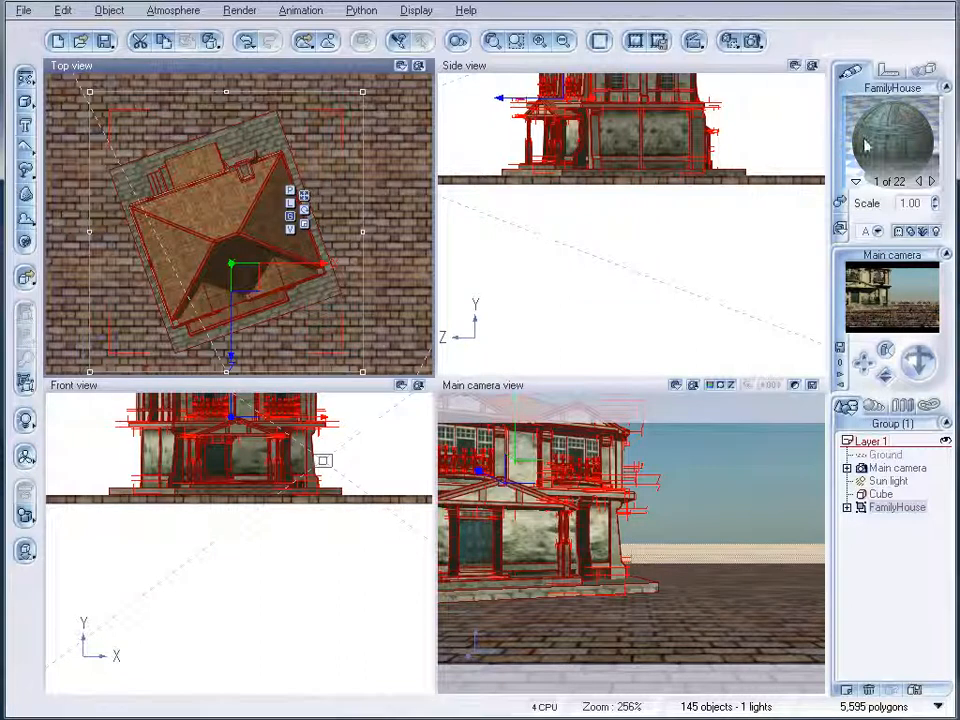
- Set the main camera's focal length to 55mm and move the camera back from the house in the side view
{"action": "left_click", "coordinate": [897, 468]}
{"action": "left_click", "coordinate": [913, 131]}
{"action": "type", "text": "55mm"}
{"action": "key", "text": "Return"}
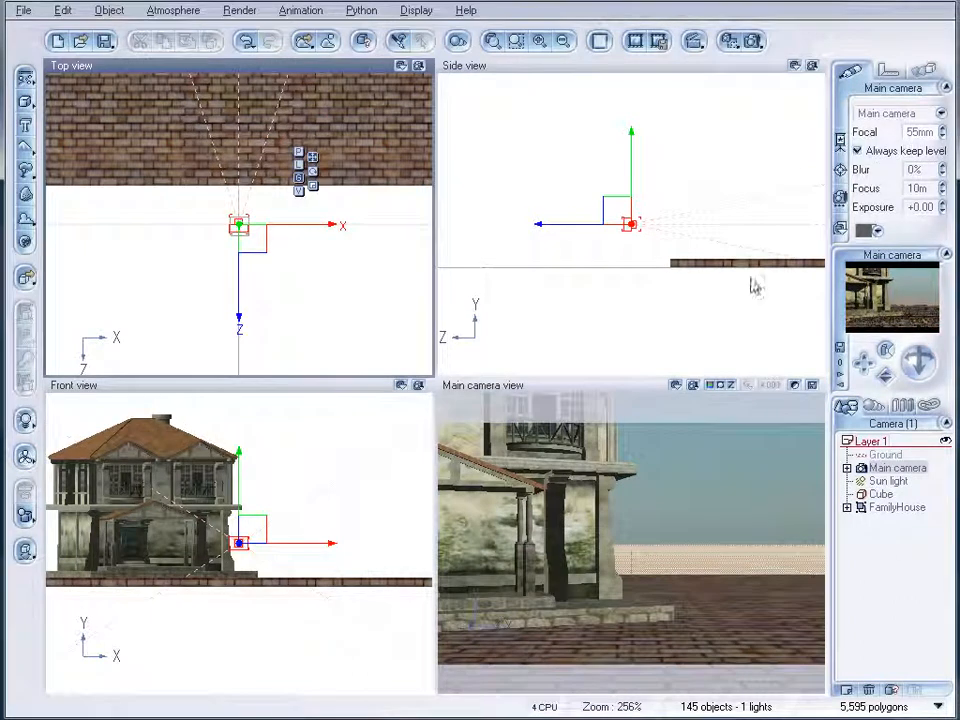
{"action": "left_click_drag", "start_coordinate": [568, 224], "coordinate": [450, 216]}
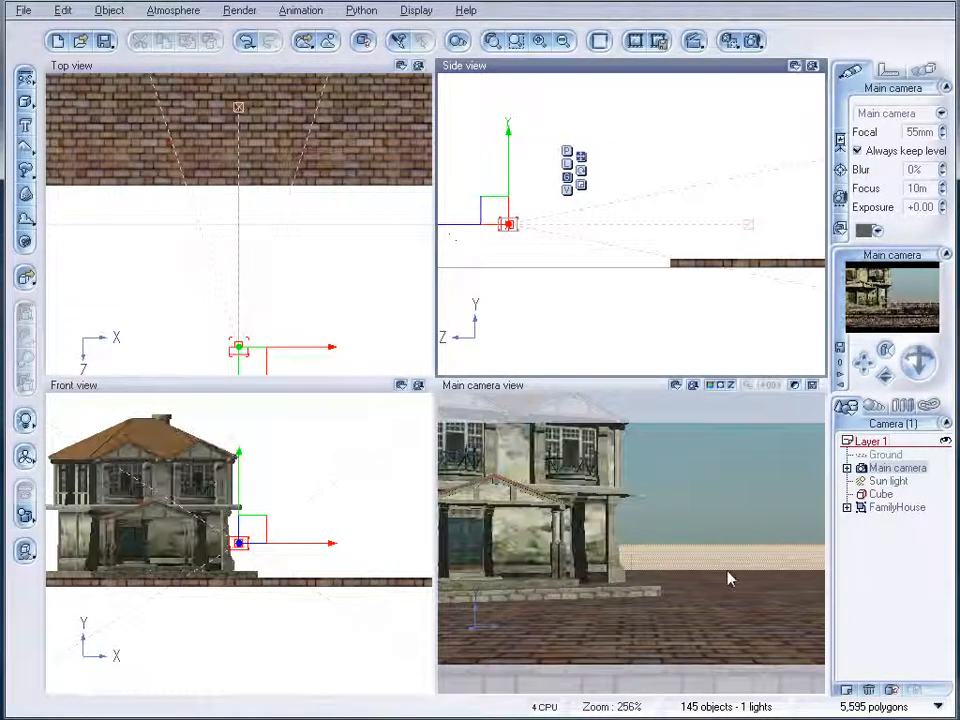
- Load the Streethouse.vob object from the StreetHouse folder in Midivil
{"action": "left_click", "coordinate": [22, 10]}
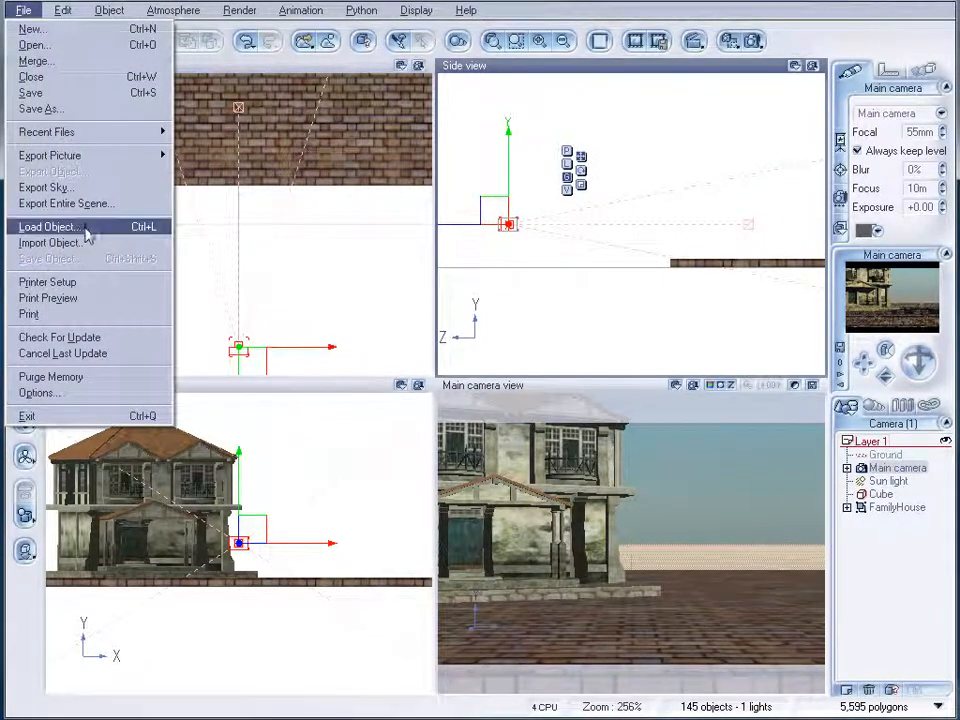
{"action": "left_click", "coordinate": [88, 235]}
{"action": "left_click", "coordinate": [249, 663]}
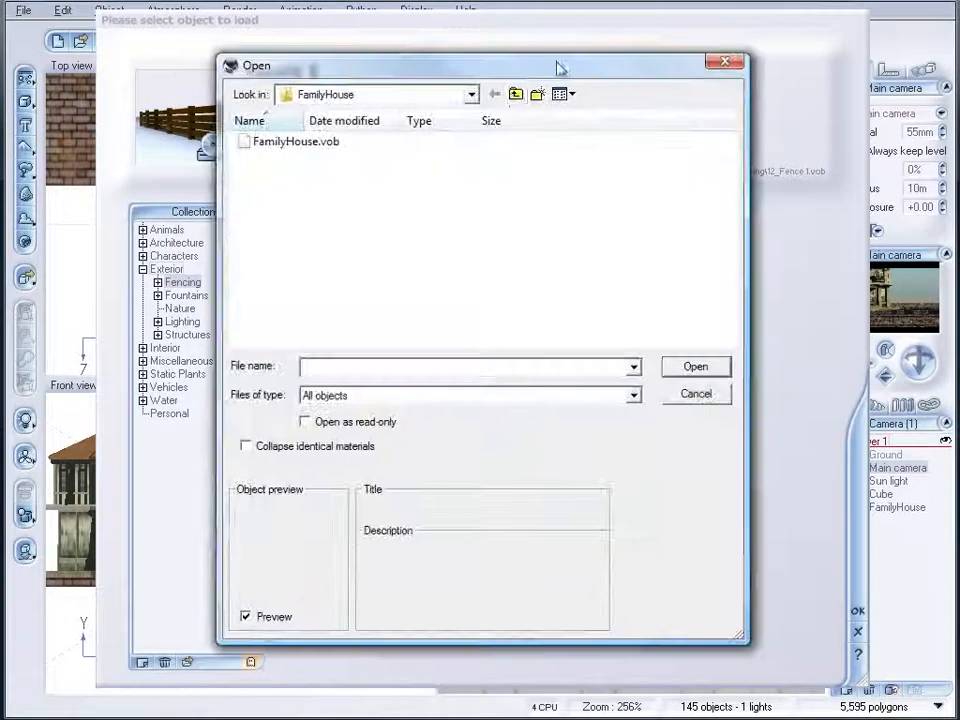
{"action": "left_click", "coordinate": [515, 94]}
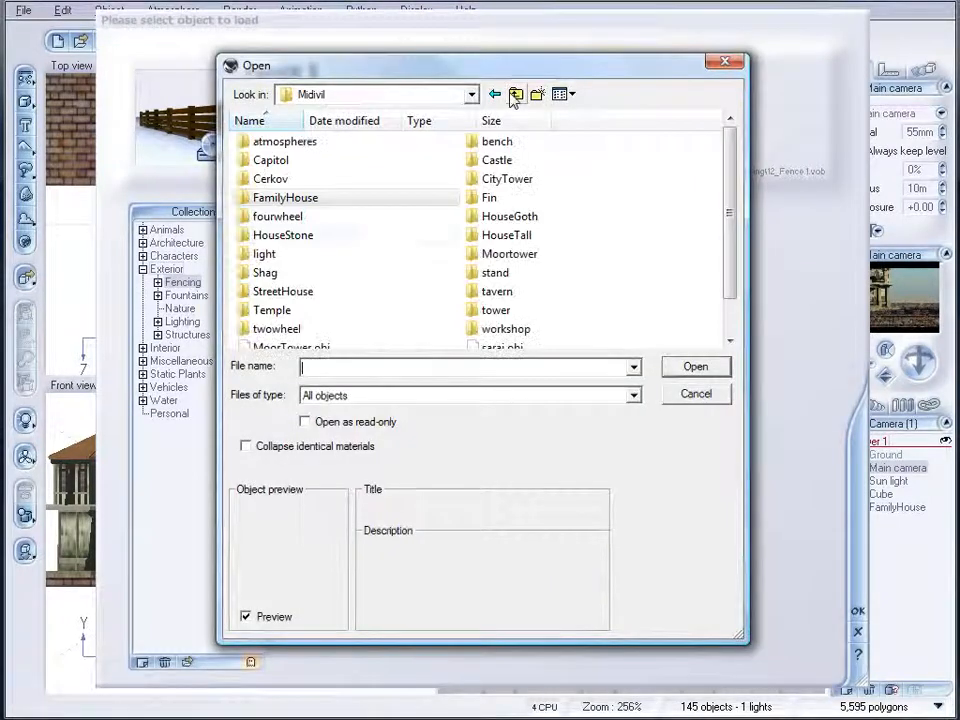
{"action": "double_click", "coordinate": [328, 293]}
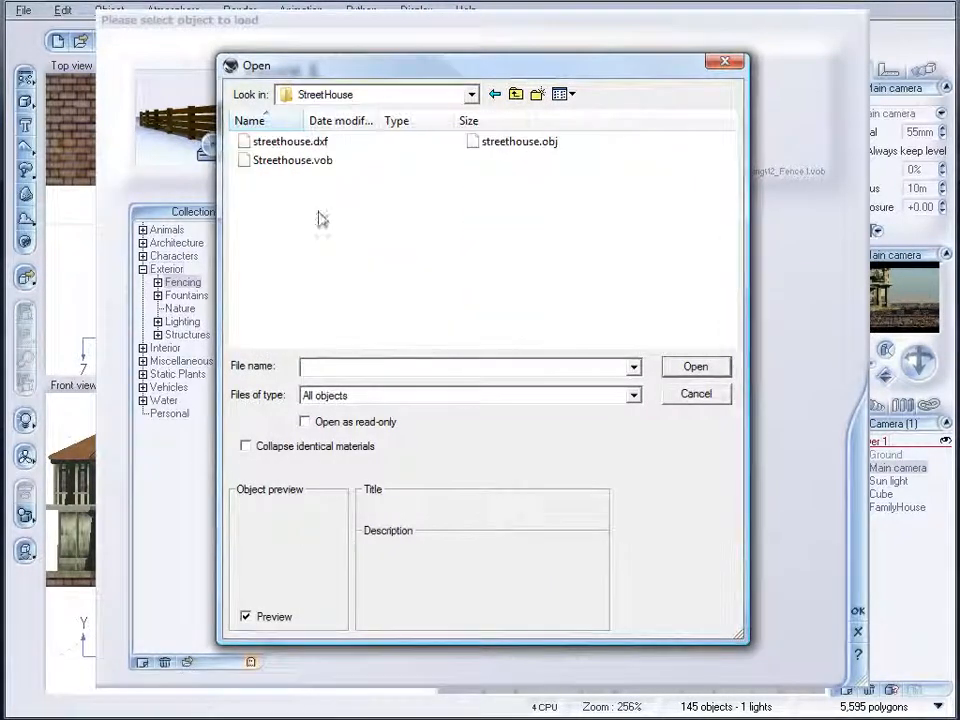
{"action": "left_click", "coordinate": [290, 160]}
{"action": "left_click", "coordinate": [697, 366]}
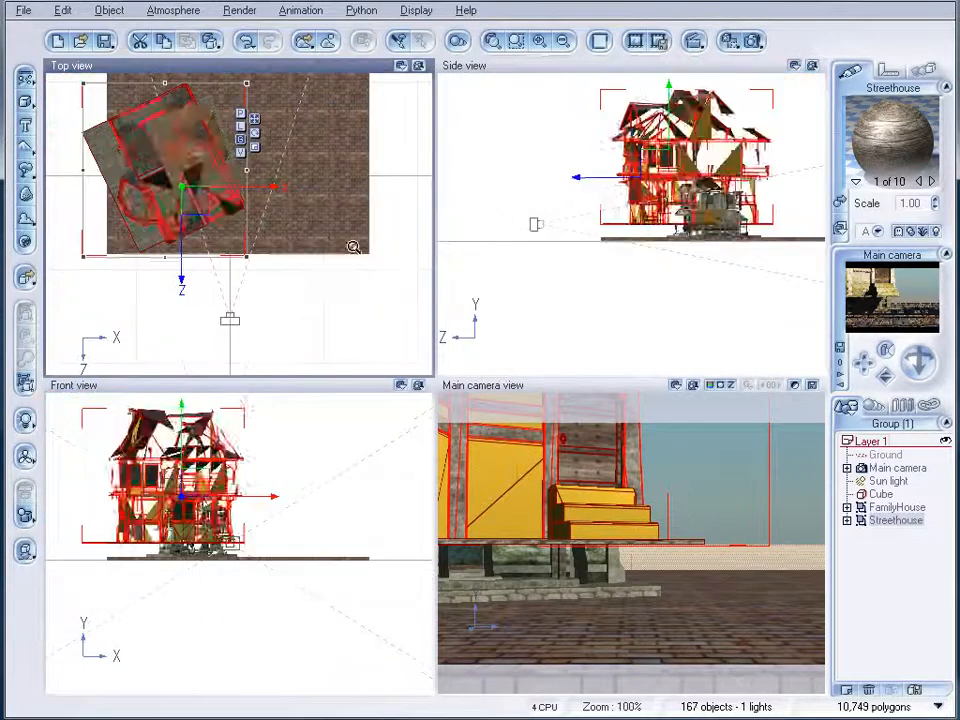
- Shrink the Streethouse, drop it to the ground, rotate it nearly square to the floor and place it behind the FamilyHouse
{"action": "left_click_drag", "start_coordinate": [197, 197], "coordinate": [356, 97]}
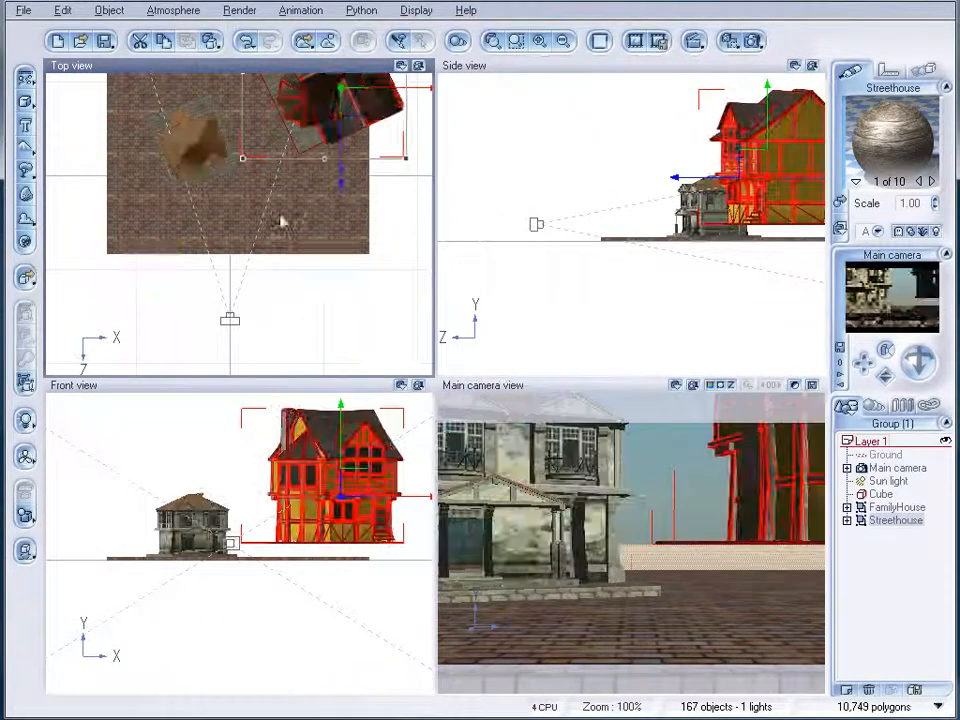
{"action": "left_click_drag", "start_coordinate": [308, 203], "coordinate": [261, 310]}
{"action": "left_click_drag", "start_coordinate": [350, 272], "coordinate": [322, 230]}
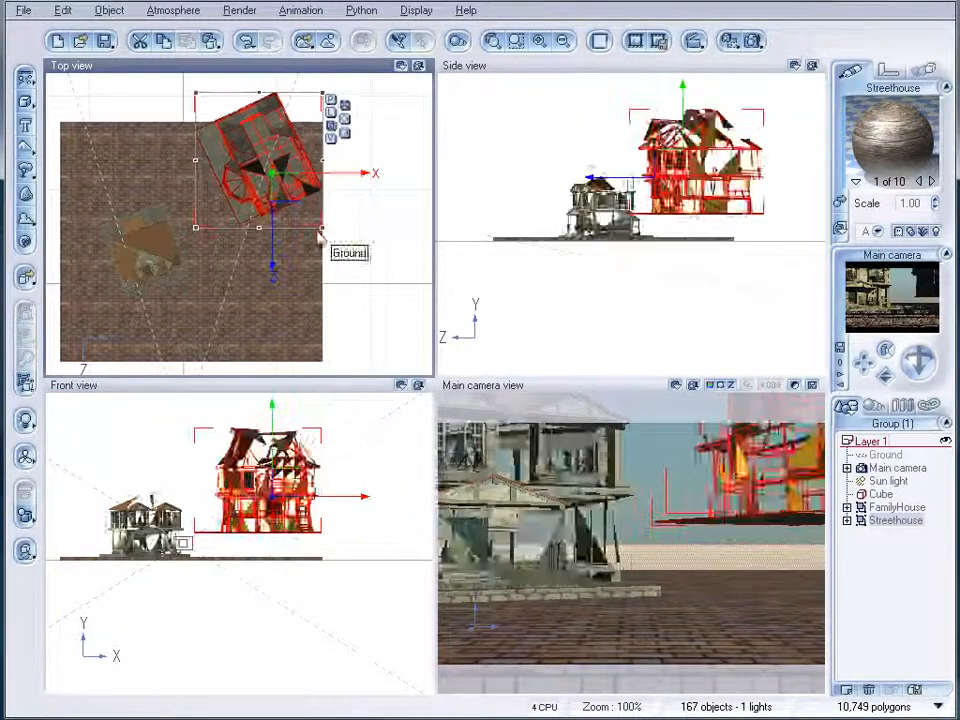
{"action": "left_click", "coordinate": [25, 556]}
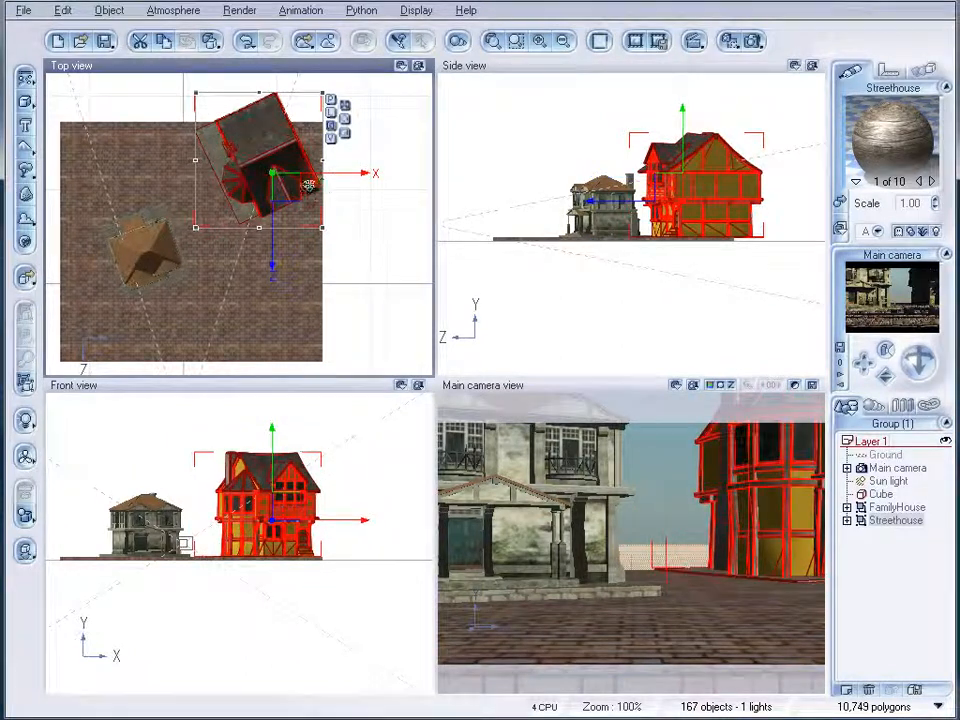
{"action": "left_click_drag", "start_coordinate": [336, 240], "coordinate": [348, 194]}
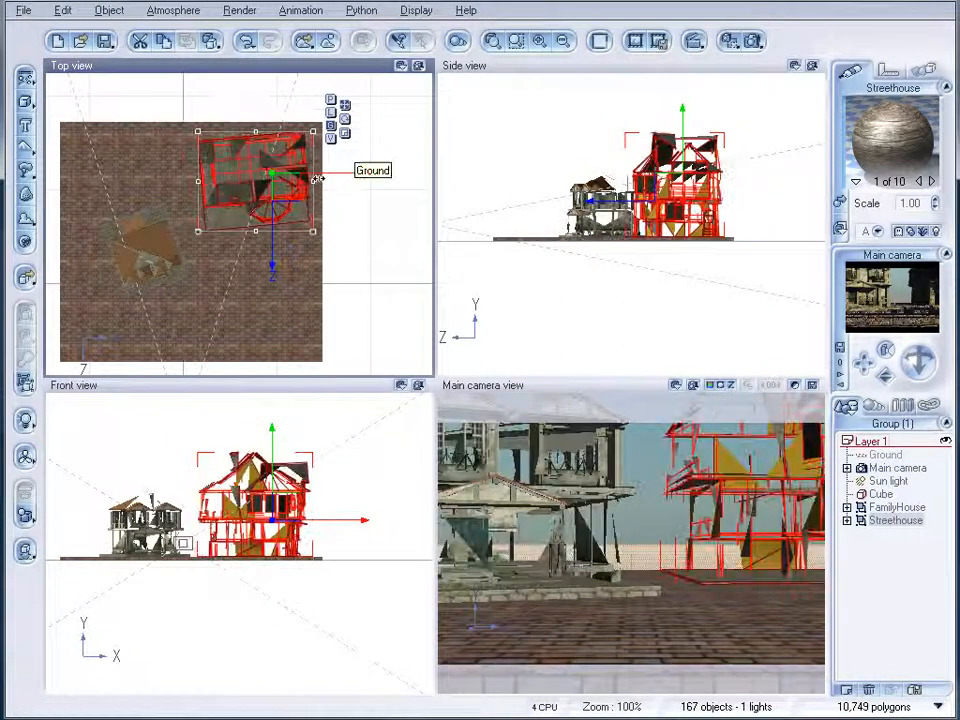
{"action": "left_click_drag", "start_coordinate": [278, 178], "coordinate": [228, 157]}
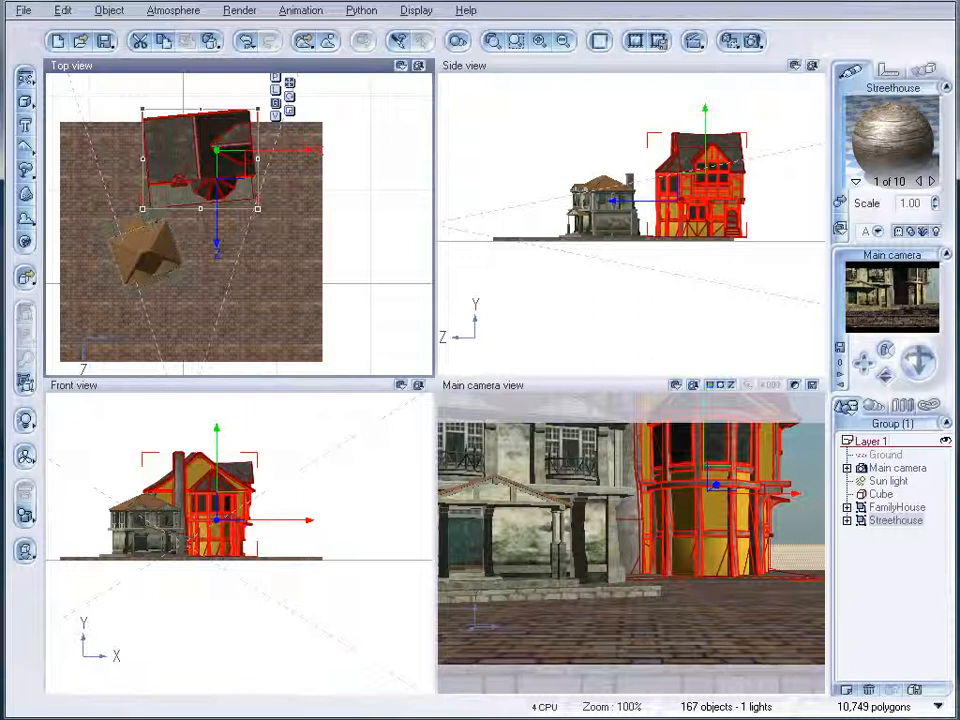
- Load the Workshop.vob object from the workshop folder in Midivil
{"action": "left_click", "coordinate": [22, 10]}
{"action": "left_click", "coordinate": [60, 223]}
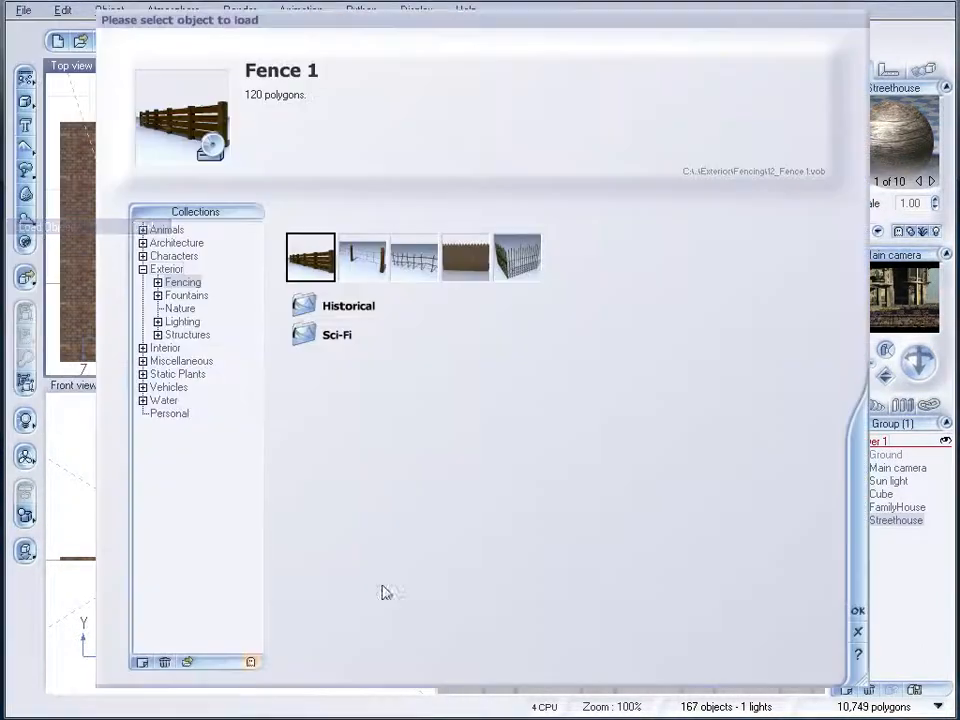
{"action": "left_click", "coordinate": [188, 662]}
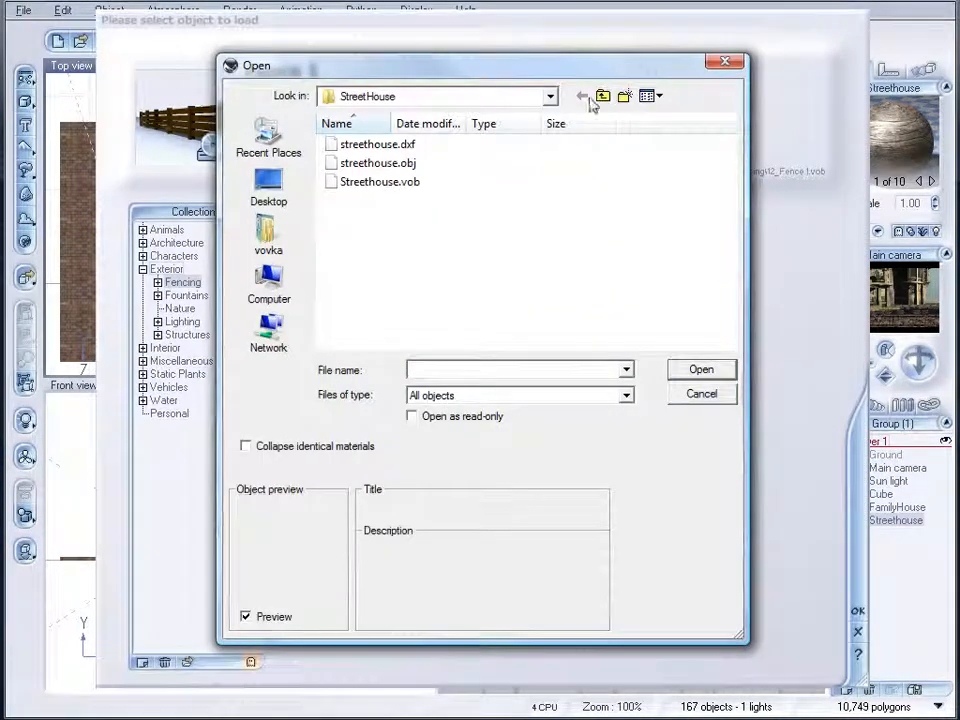
{"action": "left_click", "coordinate": [603, 95]}
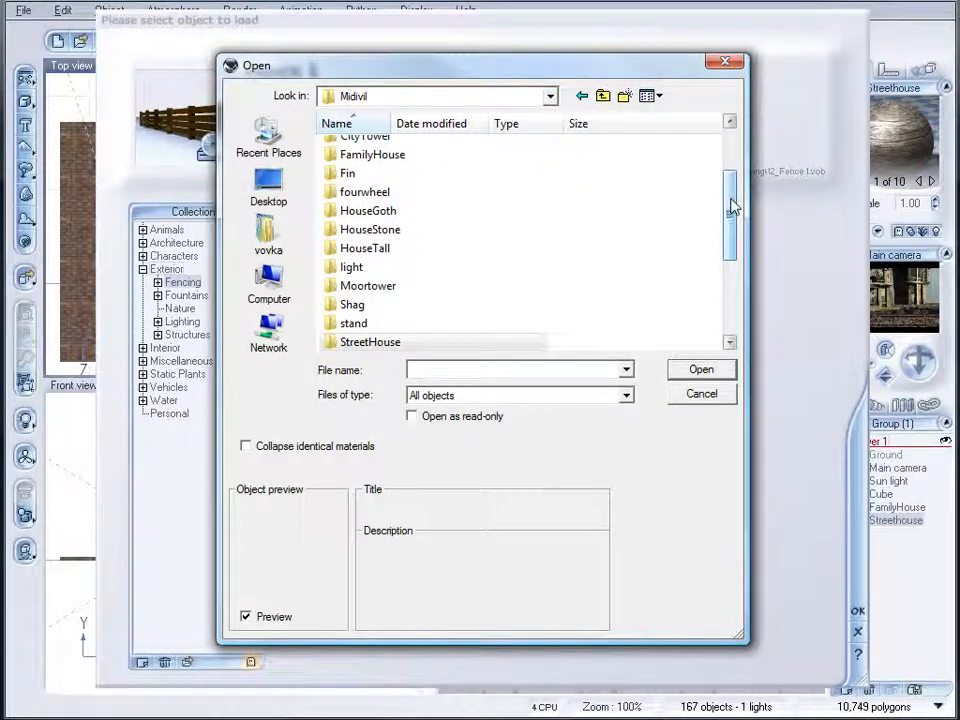
{"action": "left_click_drag", "start_coordinate": [729, 208], "coordinate": [729, 255]}
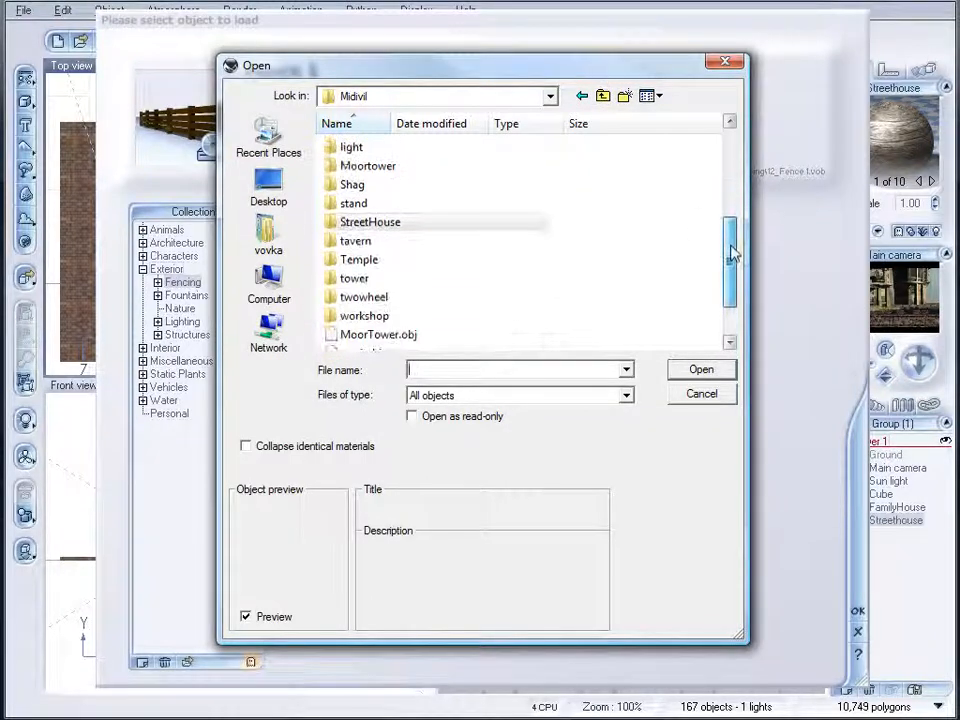
{"action": "double_click", "coordinate": [388, 317]}
{"action": "left_click", "coordinate": [378, 145]}
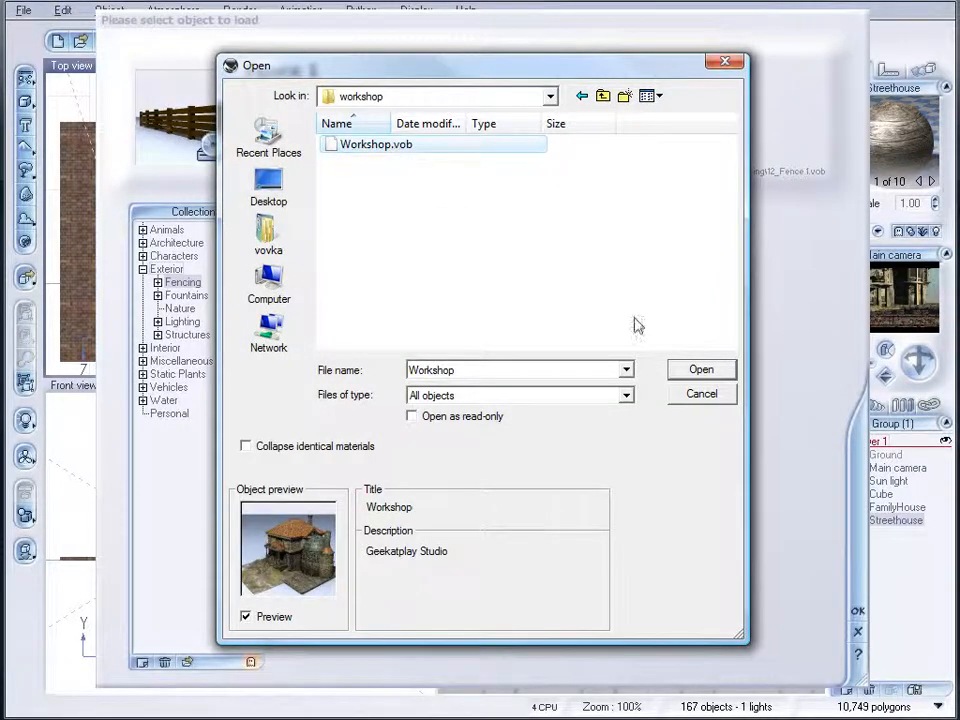
{"action": "left_click", "coordinate": [699, 372]}
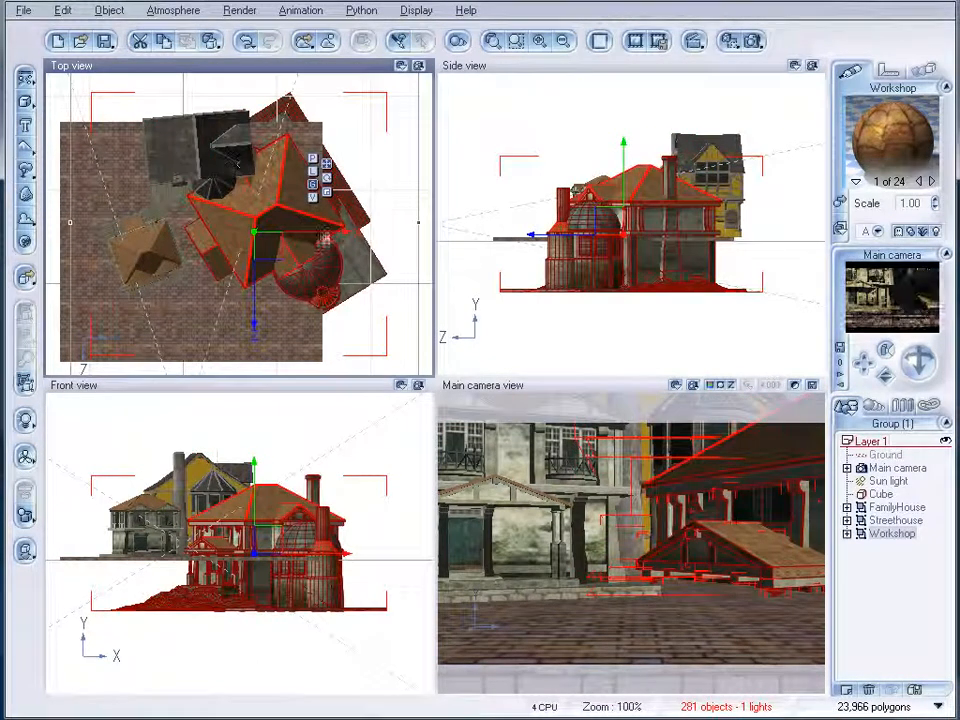
- Raise the Workshop to floor level, scale it down, rotate its round tower toward the FamilyHouse and place it at the camera view's right side
{"action": "left_click_drag", "start_coordinate": [611, 220], "coordinate": [600, 147]}
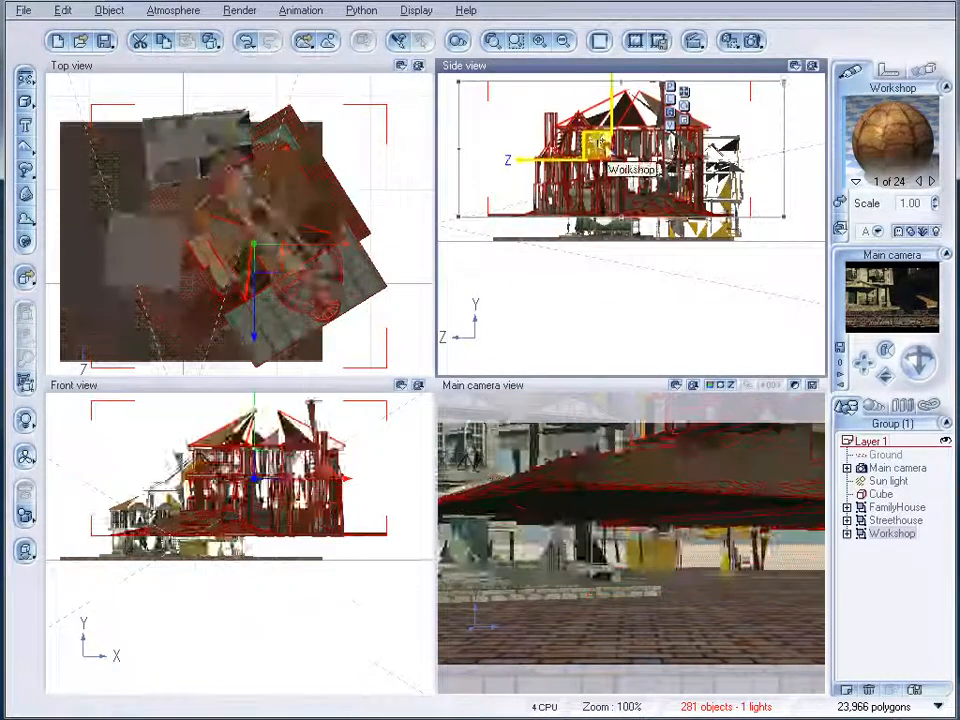
{"action": "left_click_drag", "start_coordinate": [784, 84], "coordinate": [677, 126]}
{"action": "left_click_drag", "start_coordinate": [262, 265], "coordinate": [307, 272]}
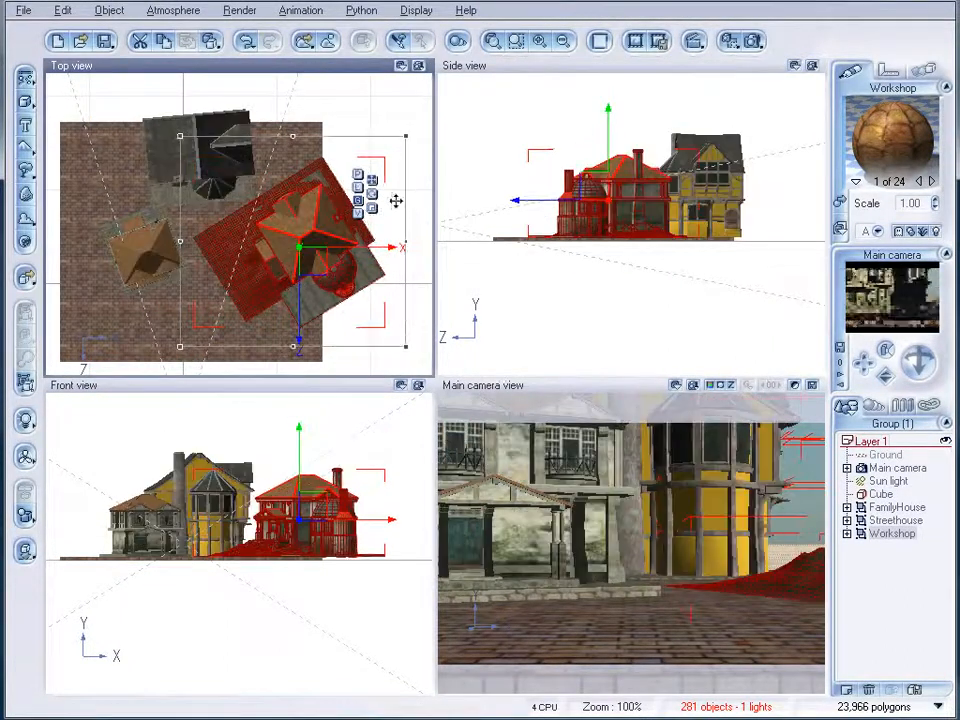
{"action": "left_click_drag", "start_coordinate": [410, 347], "coordinate": [160, 305]}
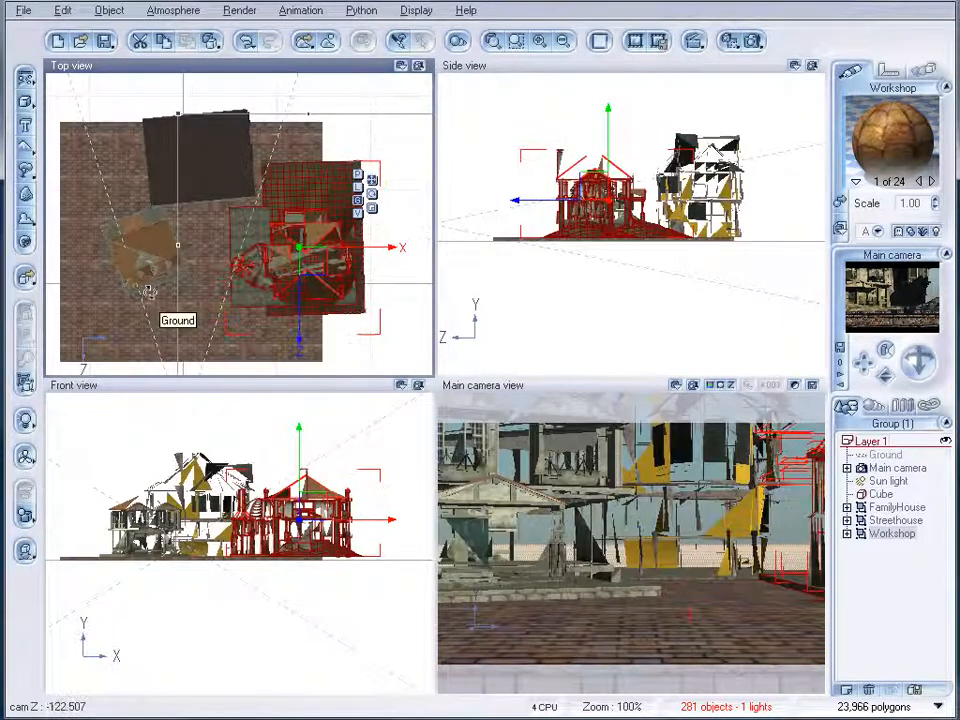
{"action": "left_click_drag", "start_coordinate": [320, 272], "coordinate": [278, 244]}
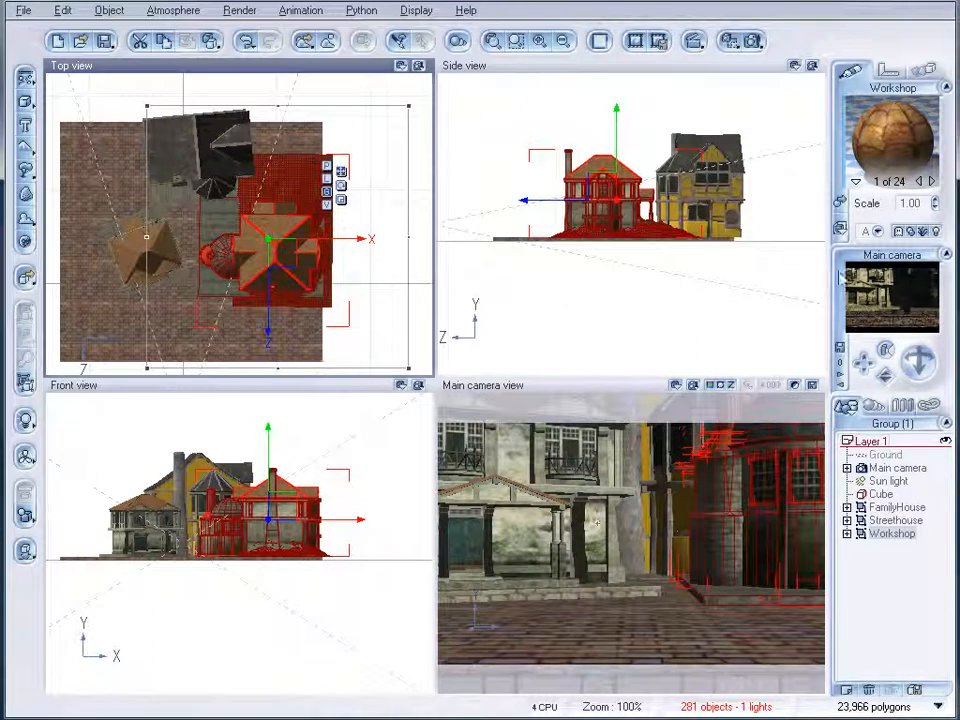
- Move the sun light behind and slightly left of the main camera, and lower it so it lights the house fronts
{"action": "left_click", "coordinate": [886, 481]}
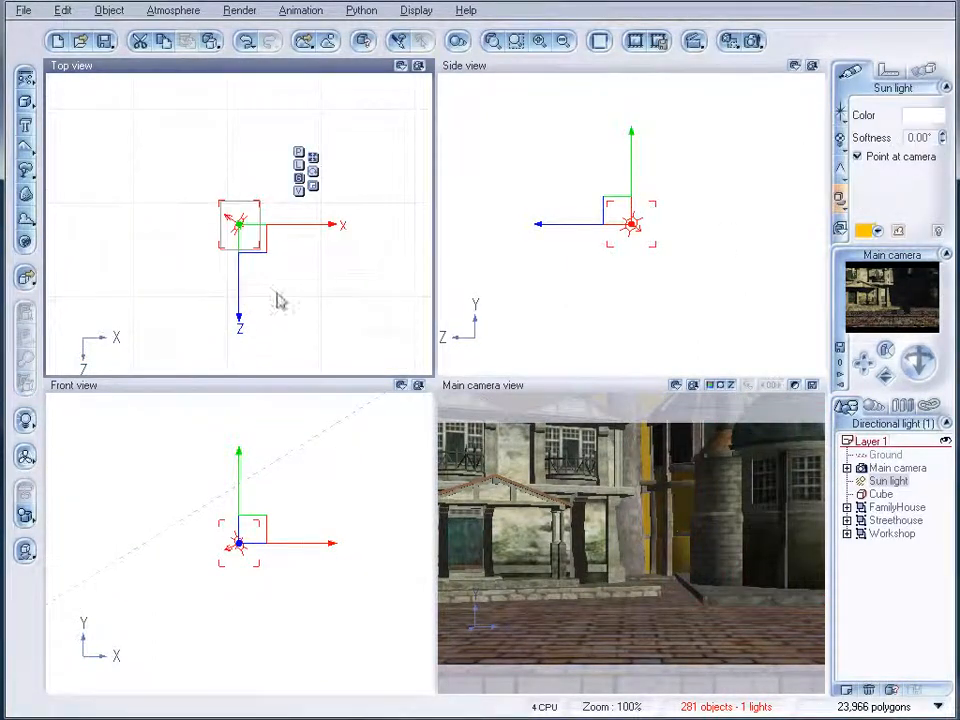
{"action": "scroll", "coordinate": [343, 244], "scroll_direction": "down", "scroll_amount": 5}
{"action": "left_click_drag", "start_coordinate": [280, 223], "coordinate": [122, 200]}
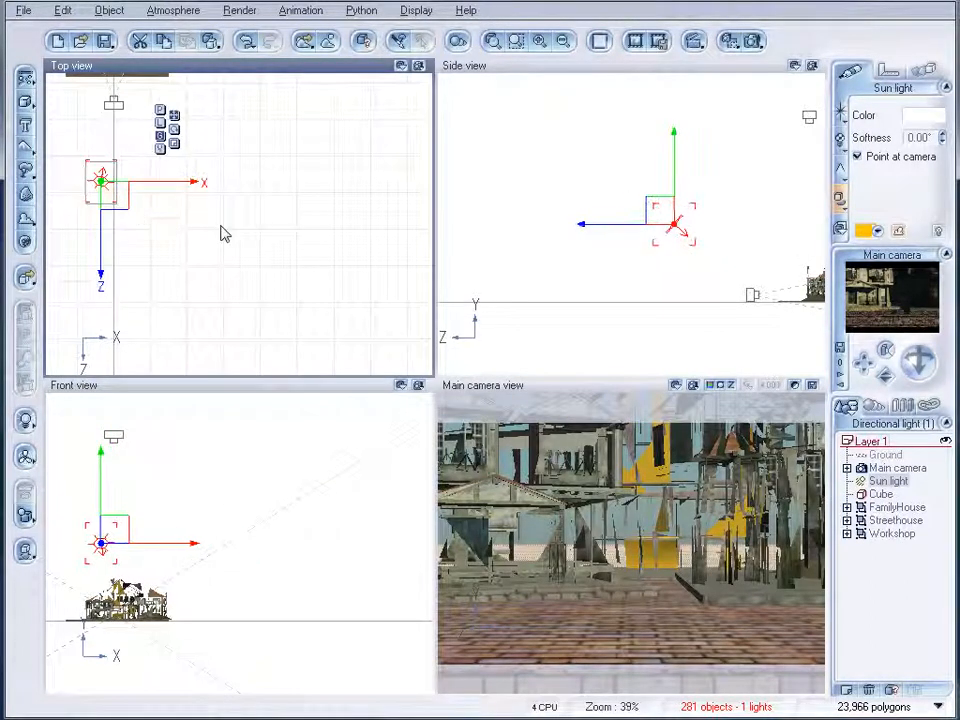
{"action": "left_click_drag", "start_coordinate": [662, 221], "coordinate": [662, 236]}
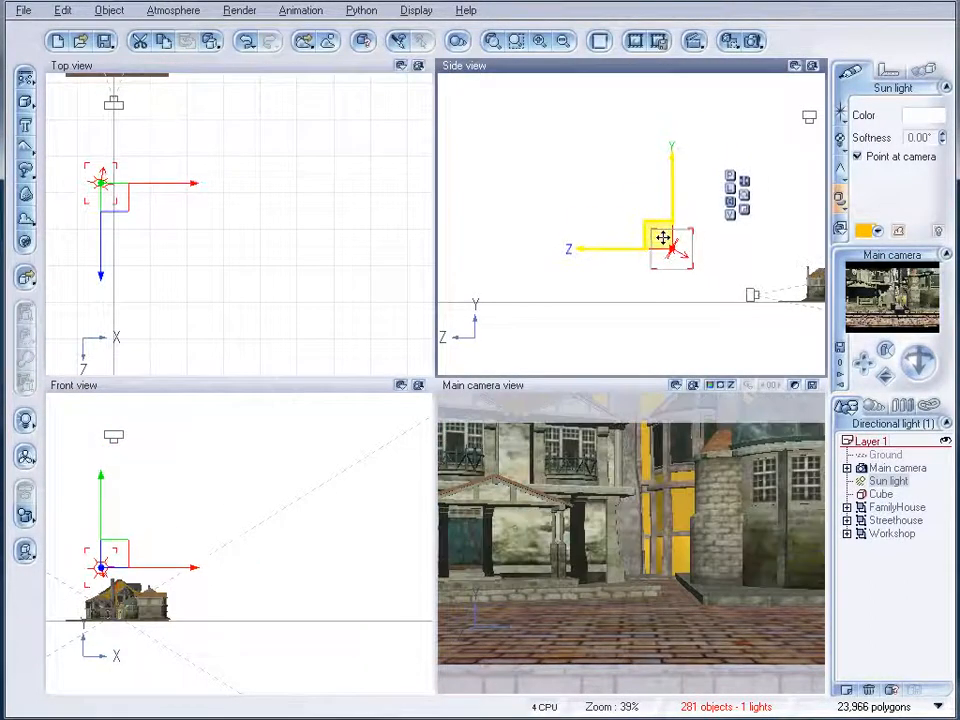
- Set the atmosphere's light balance to 27% and its lighting model to Global illumination, checking the green-screen footage for reference
{"action": "left_click", "coordinate": [173, 11]}
{"action": "left_click", "coordinate": [205, 91]}
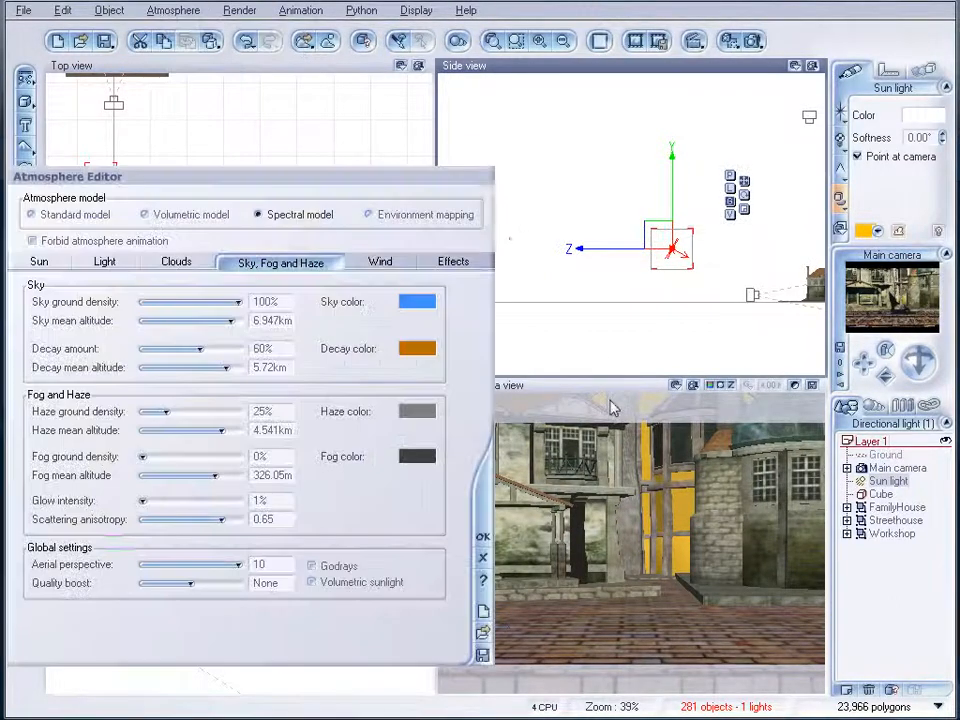
{"action": "left_click_drag", "start_coordinate": [310, 190], "coordinate": [470, 153]}
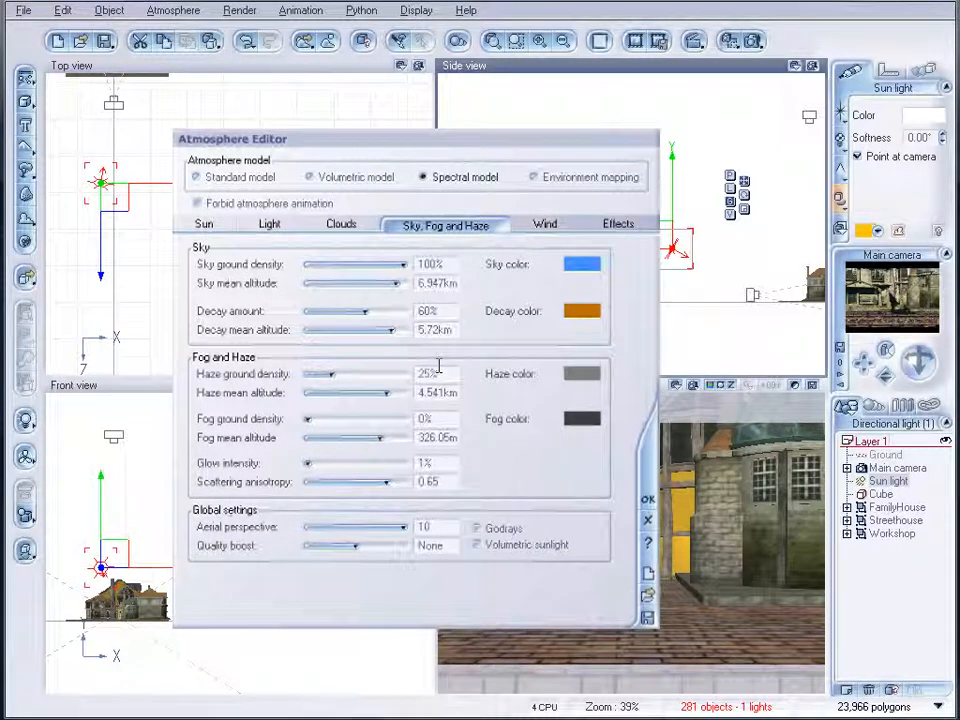
{"action": "key", "text": "alt+Tab"}
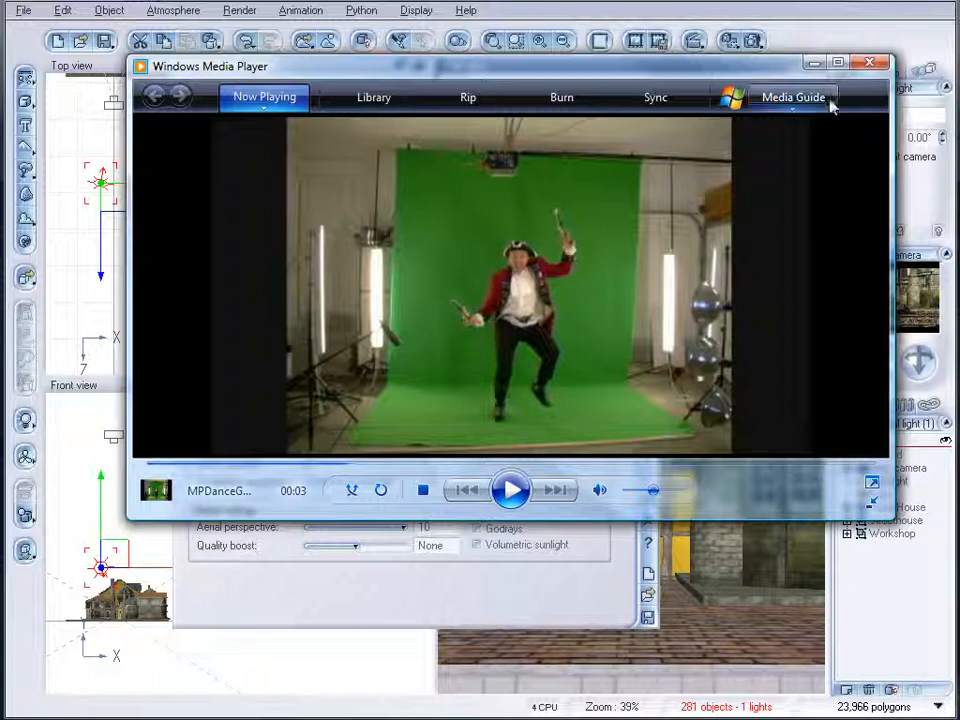
{"action": "left_click", "coordinate": [818, 64]}
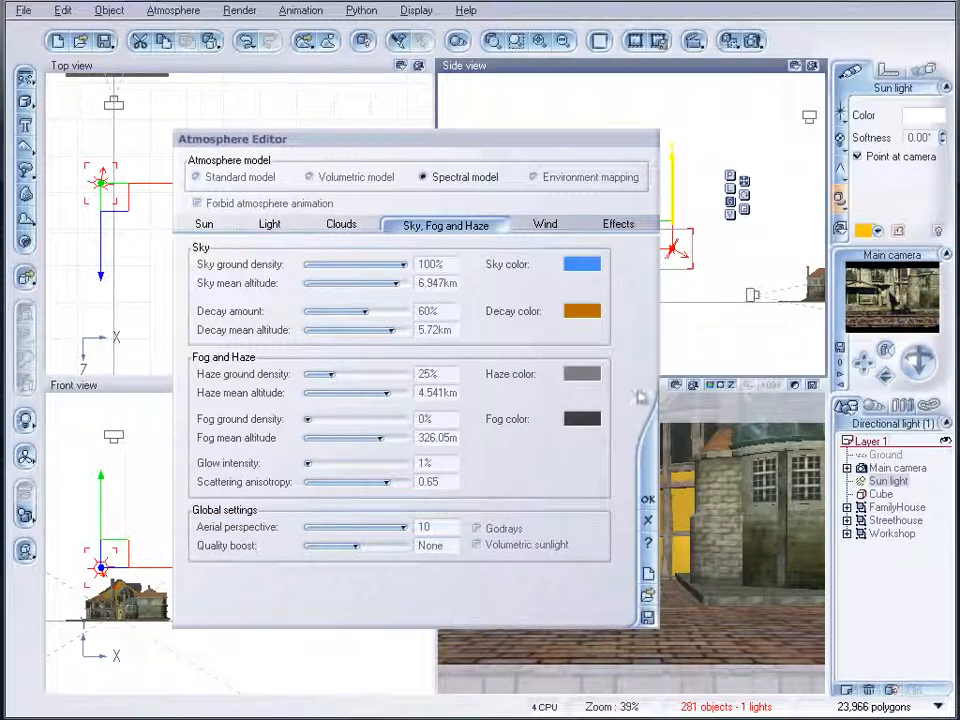
{"action": "left_click", "coordinate": [269, 224]}
{"action": "left_click_drag", "start_coordinate": [375, 432], "coordinate": [343, 423]}
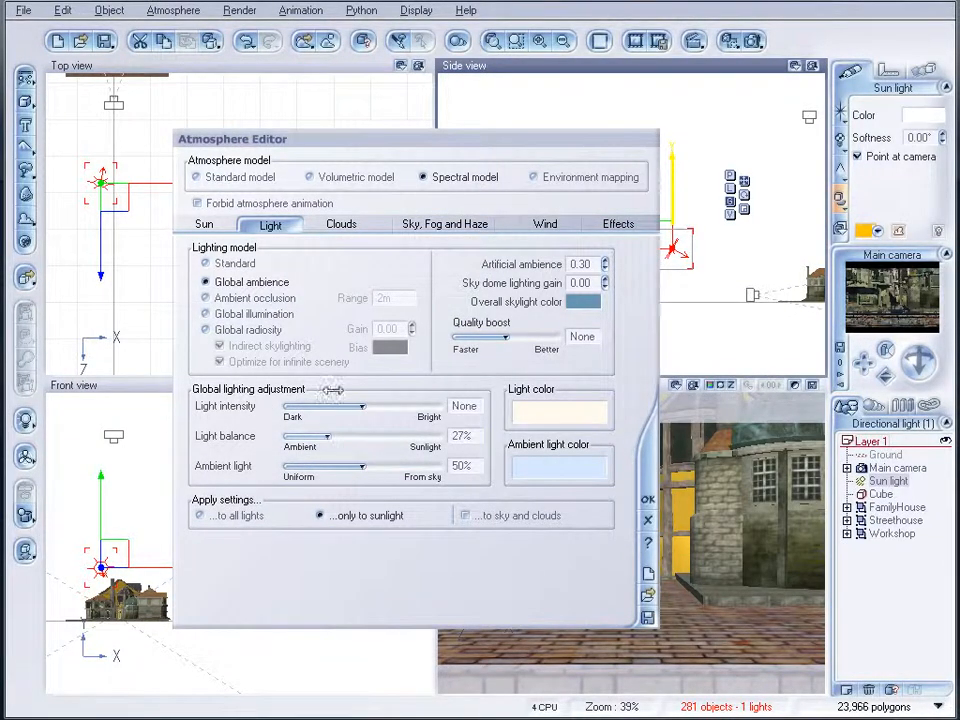
{"action": "left_click", "coordinate": [254, 314]}
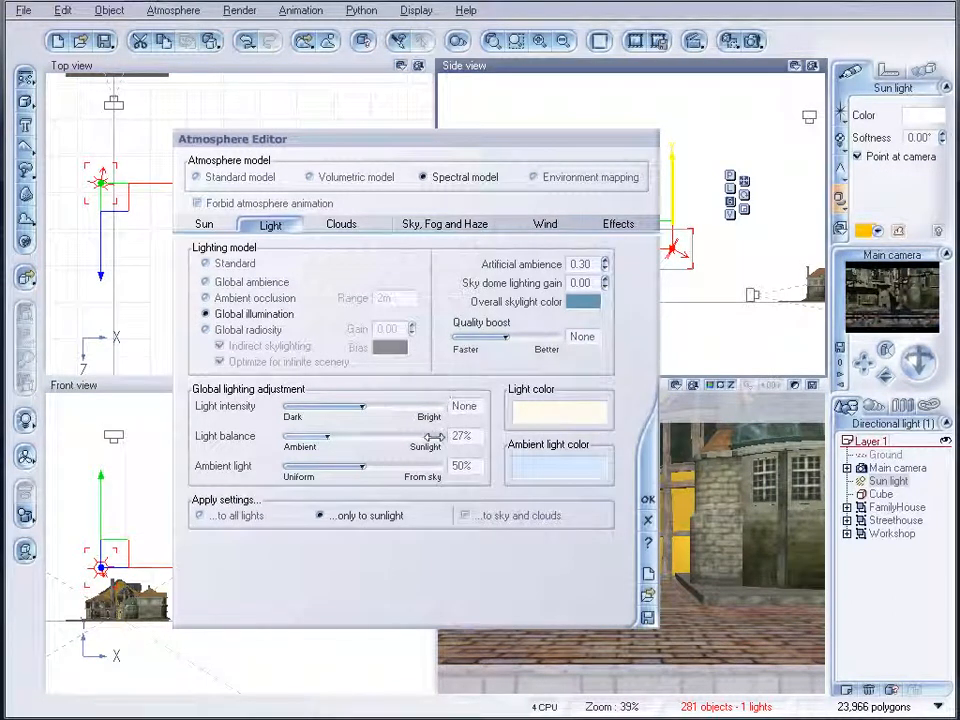
- Raise the atmosphere's glow intensity to 16% and accept the atmosphere changes
{"action": "left_click", "coordinate": [338, 225]}
{"action": "left_click", "coordinate": [448, 226]}
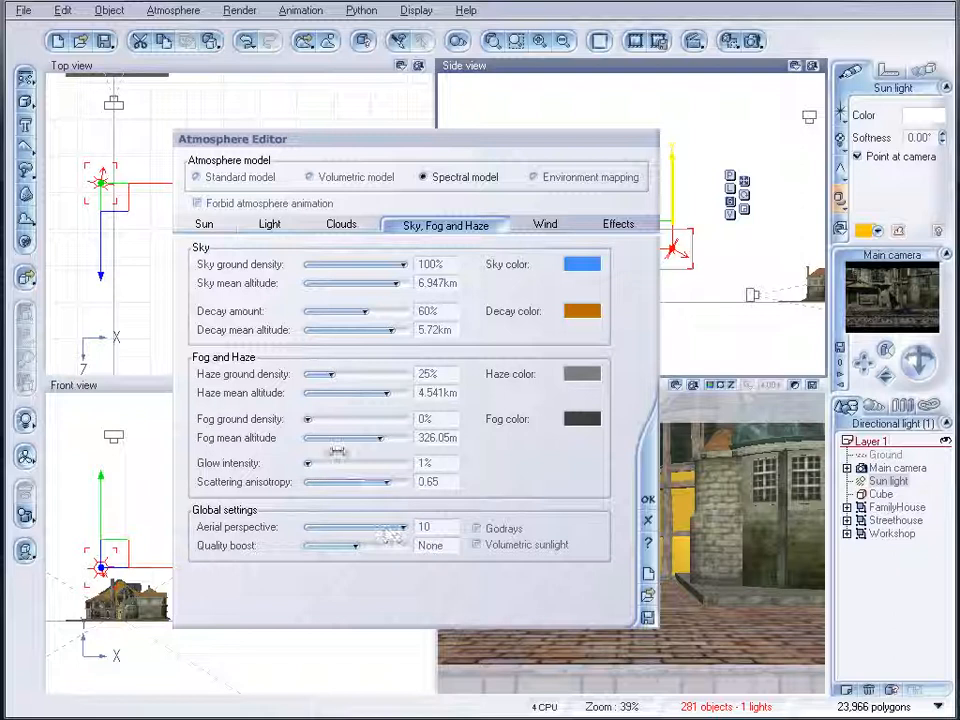
{"action": "left_click_drag", "start_coordinate": [311, 461], "coordinate": [321, 461]}
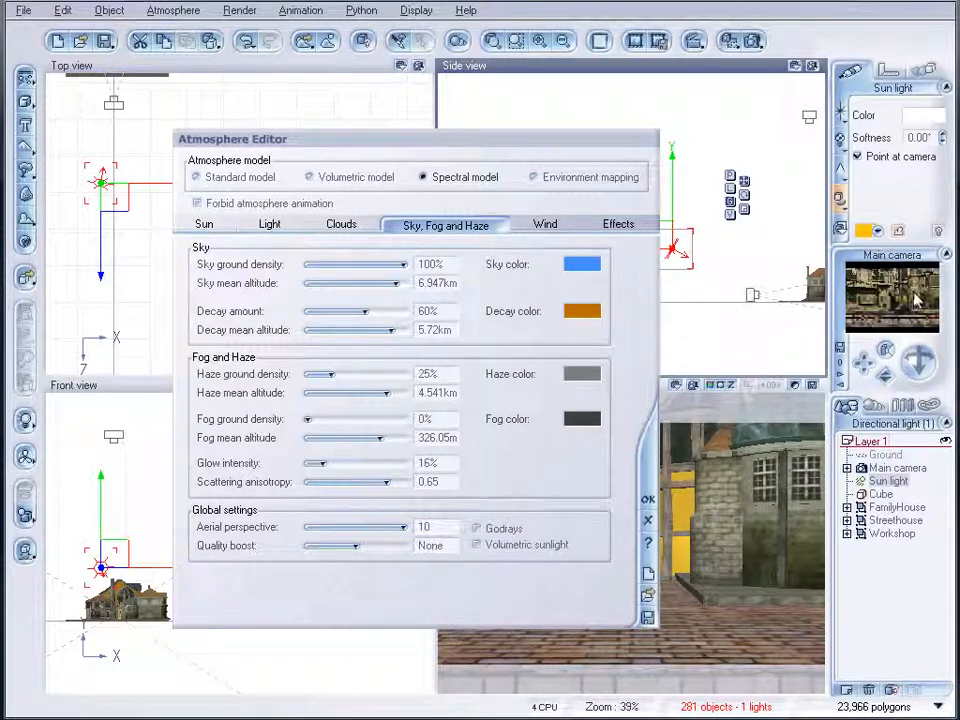
{"action": "left_click", "coordinate": [648, 500]}
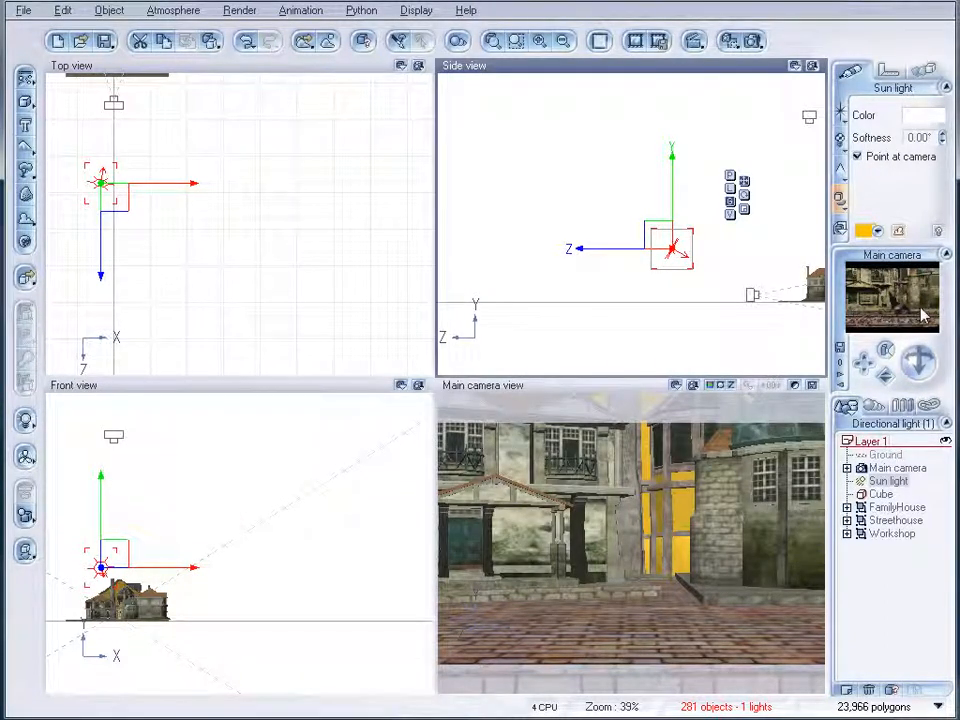
- Render the scene to screen at Broadcast quality and 800x500 resolution, checking the footage's framing beforehand
{"action": "right_click", "coordinate": [757, 41]}
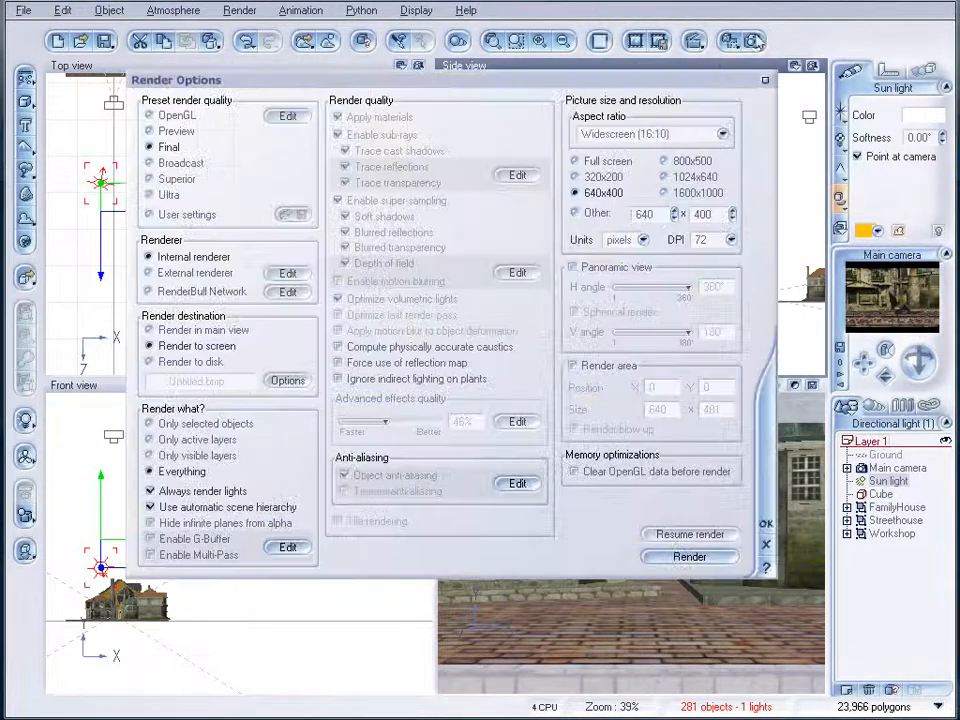
{"action": "left_click", "coordinate": [168, 164]}
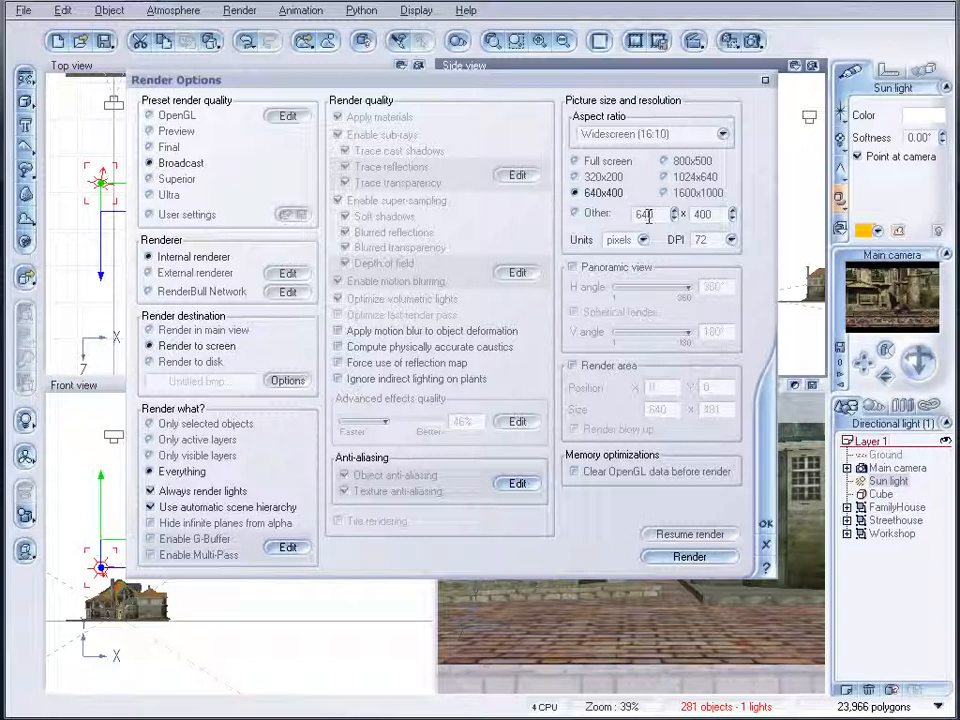
{"action": "left_click", "coordinate": [672, 162]}
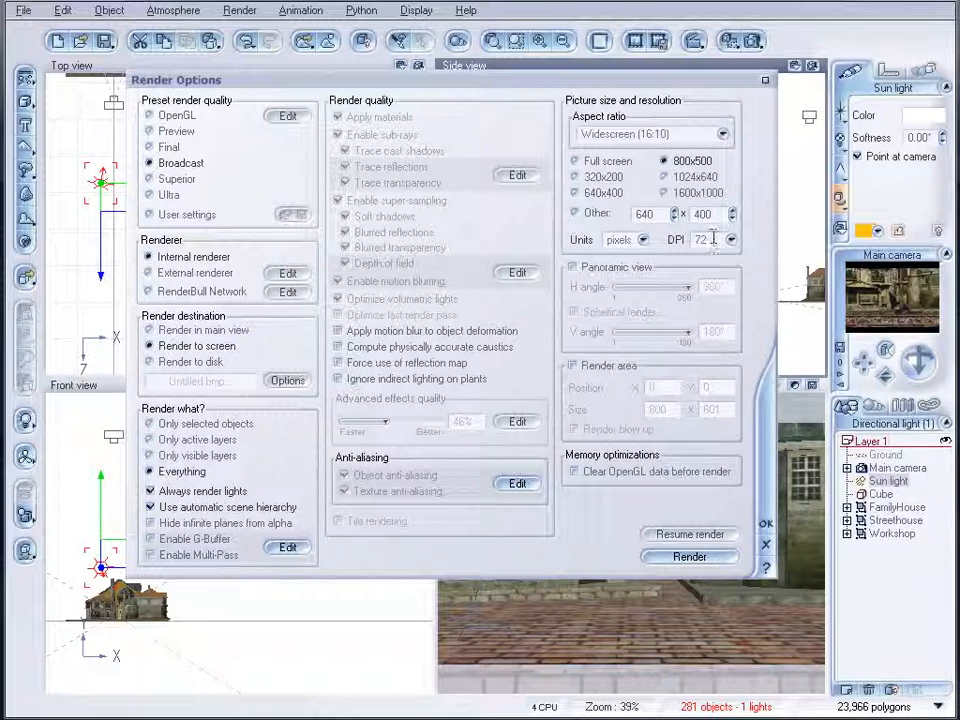
{"action": "left_click", "coordinate": [146, 718]}
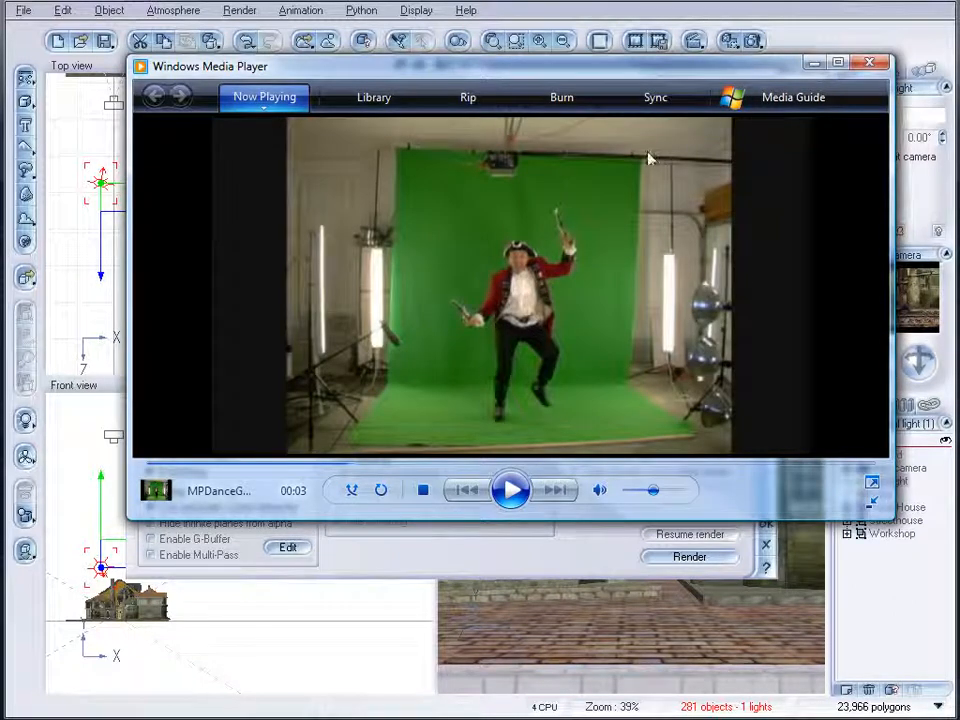
{"action": "left_click", "coordinate": [815, 63]}
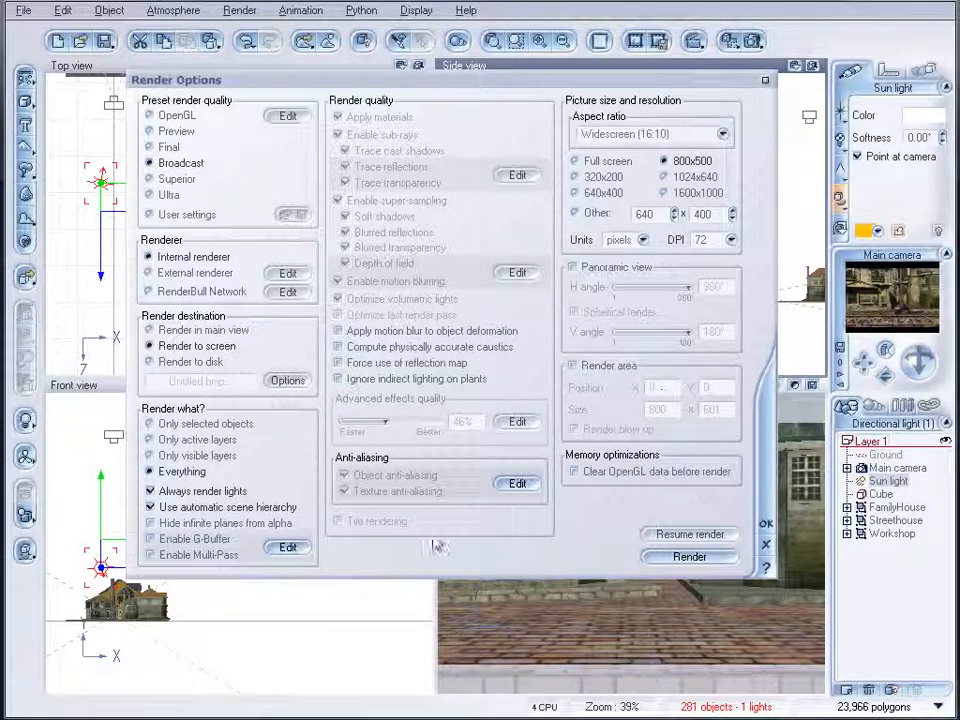
{"action": "left_click", "coordinate": [664, 561]}
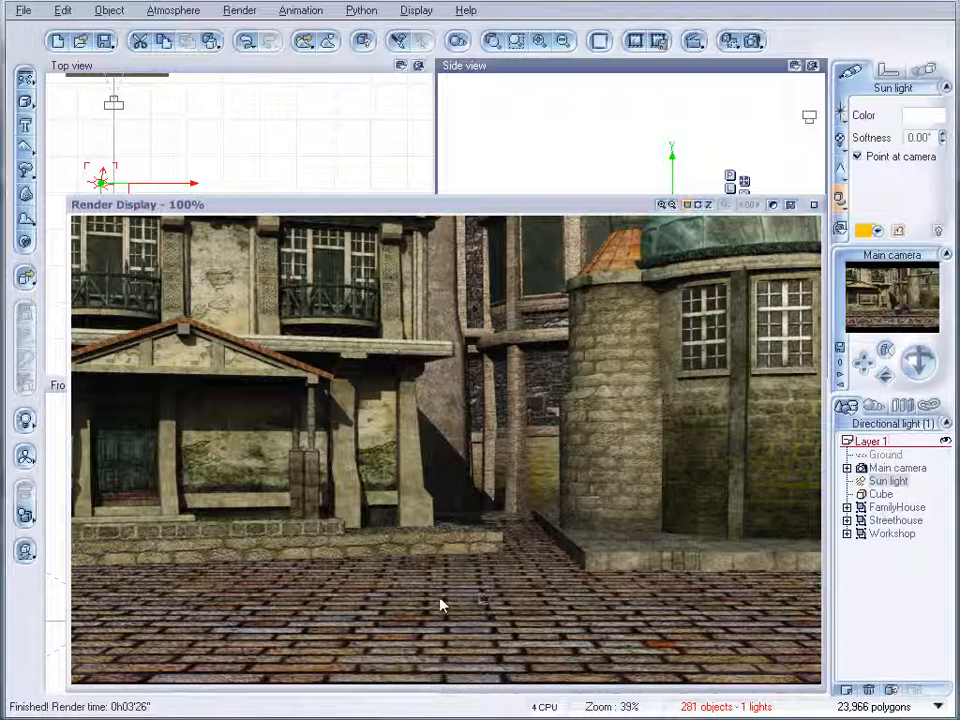
- Save the render as a JPEG named backdrop at 100% quality in the GreenScreenPirateDance folder, view its depth channel and close the render
{"action": "left_click", "coordinate": [791, 206]}
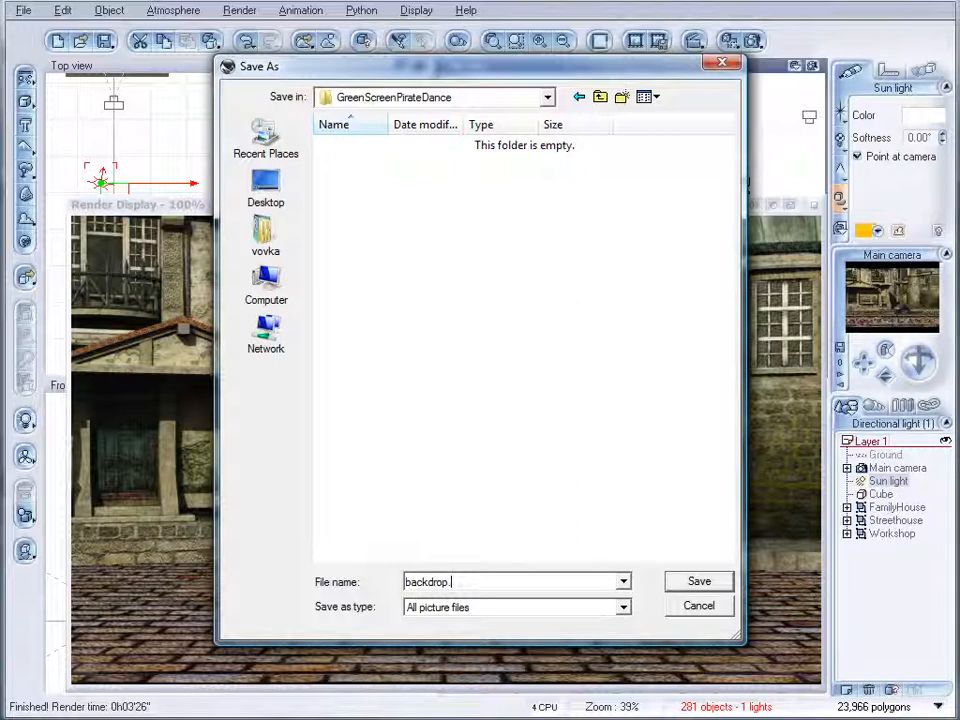
{"action": "left_click", "coordinate": [688, 581]}
{"action": "left_click_drag", "start_coordinate": [617, 337], "coordinate": [665, 337]}
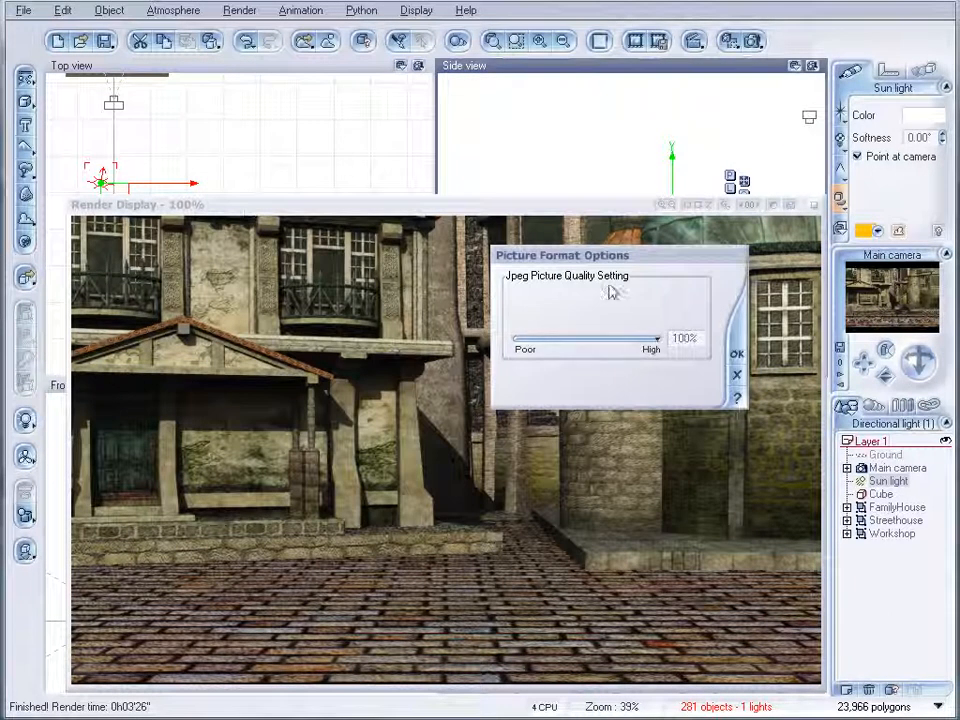
{"action": "left_click", "coordinate": [731, 356]}
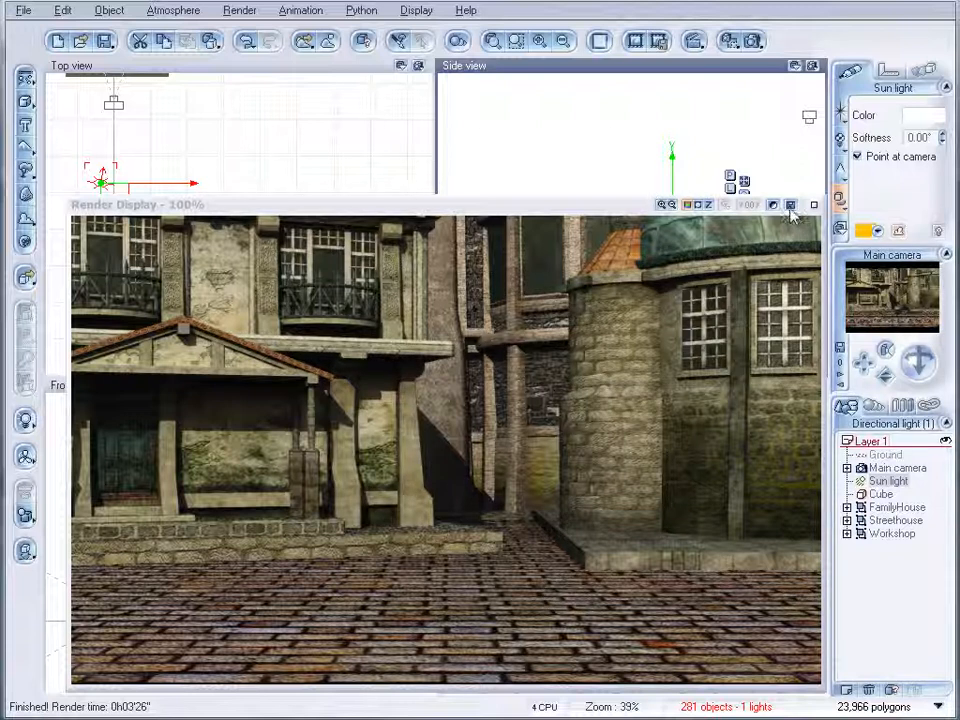
{"action": "left_click", "coordinate": [707, 205]}
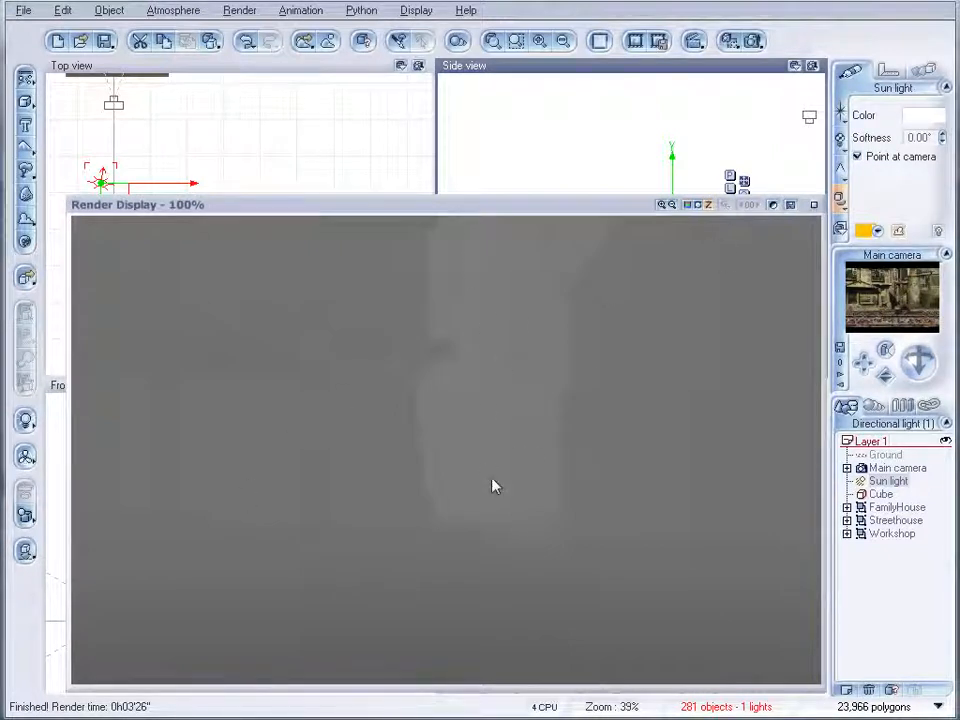
{"action": "left_click", "coordinate": [813, 204]}
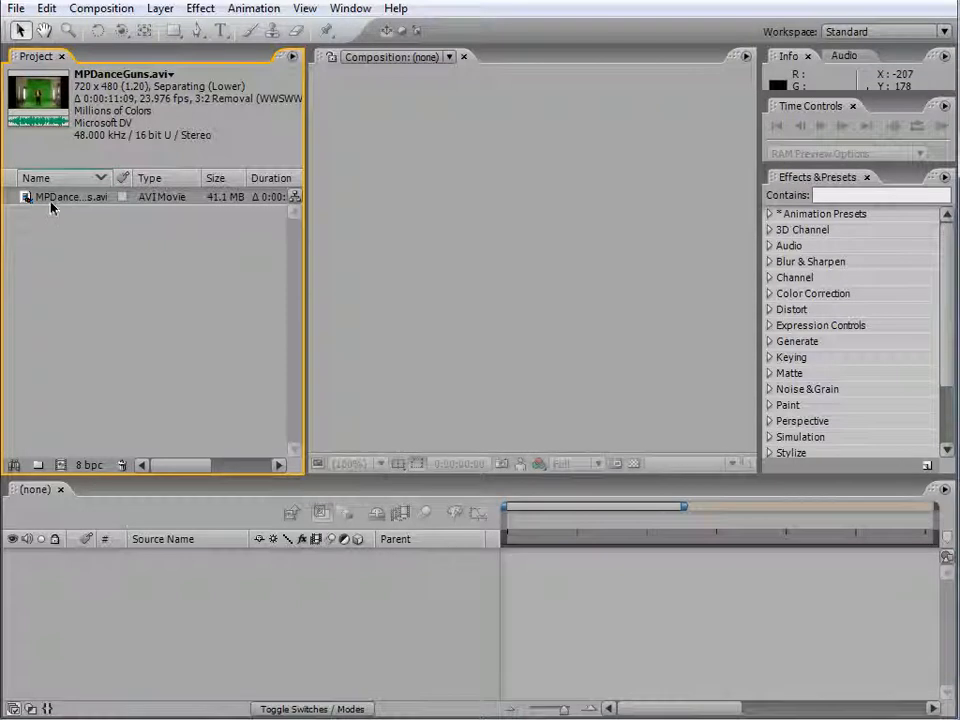
- Switch to After Effects and scrub through the MPDanceGuns.avi footage to review the performer's dance
{"action": "double_click", "coordinate": [29, 197]}
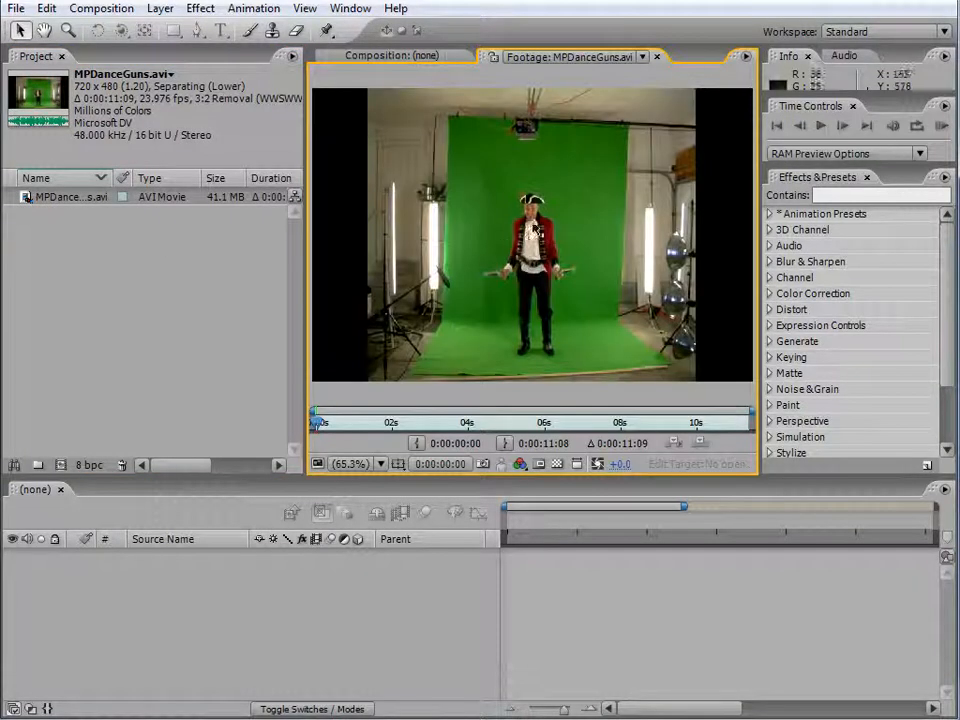
{"action": "left_click_drag", "start_coordinate": [318, 425], "coordinate": [620, 422]}
{"action": "left_click_drag", "start_coordinate": [467, 412], "coordinate": [304, 413]}
- Create a new 720 x 480 NTSC DV composition and add the MPDanceGuns.avi footage to it as a layer
{"action": "left_click", "coordinate": [141, 225]}
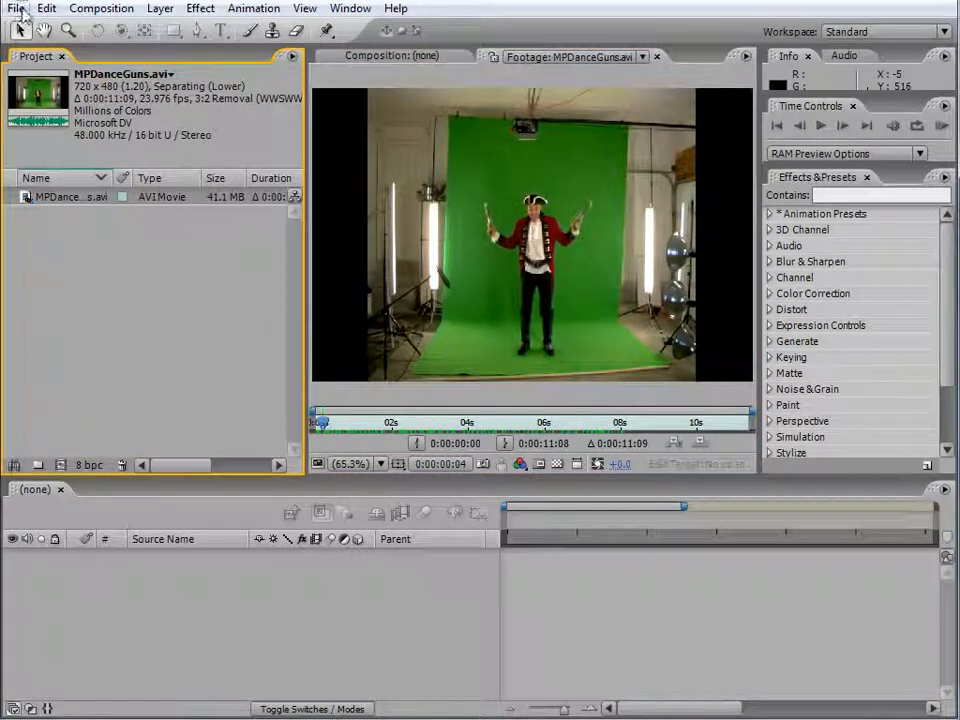
{"action": "left_click", "coordinate": [100, 8]}
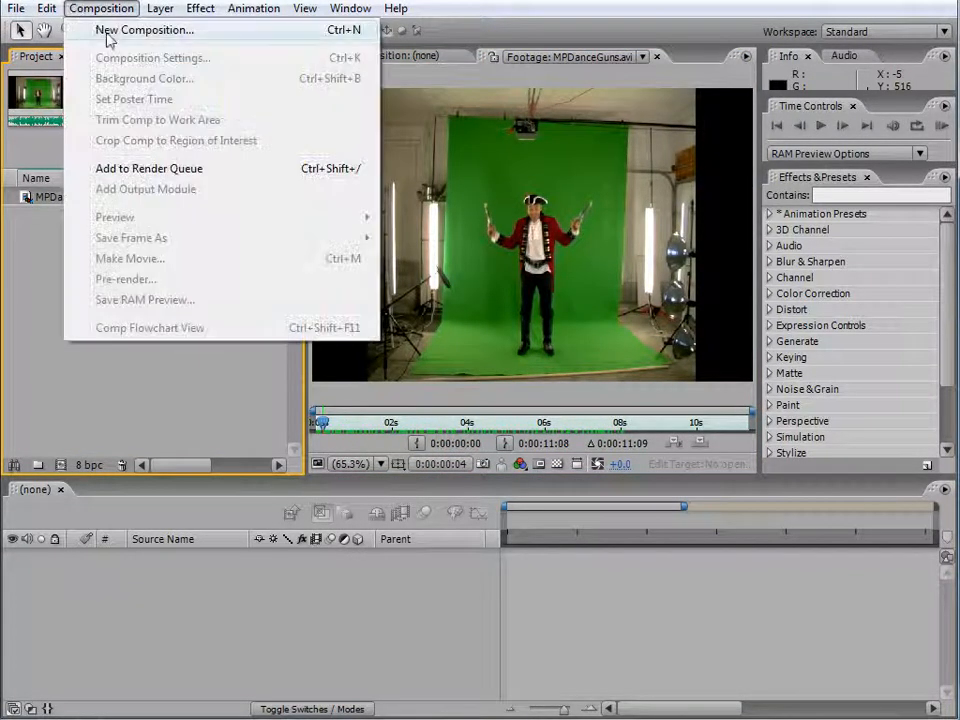
{"action": "left_click", "coordinate": [95, 29]}
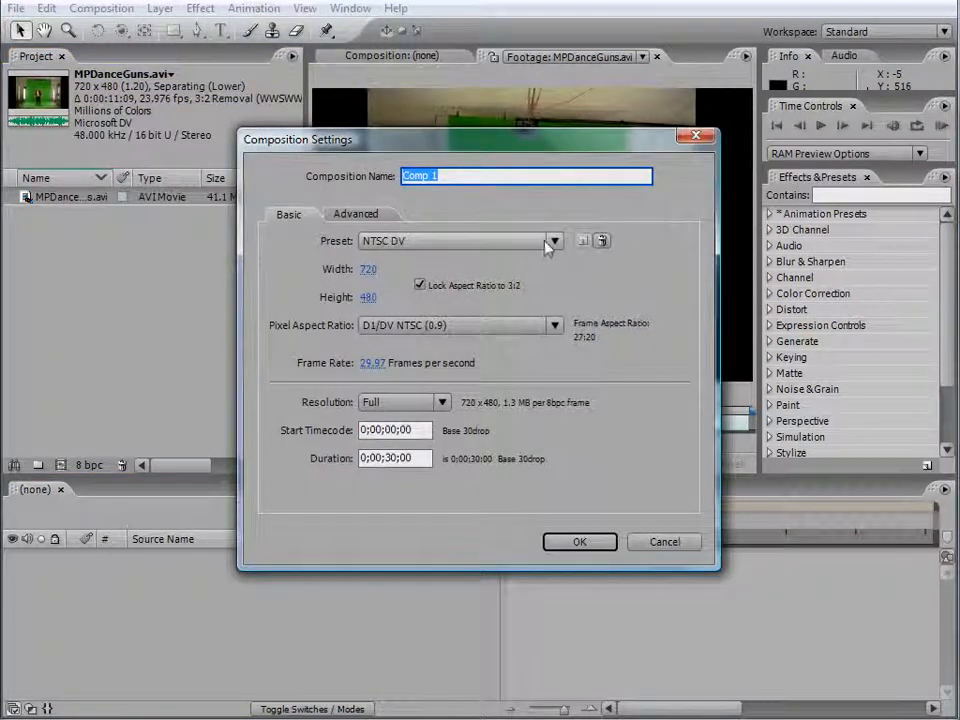
{"action": "left_click", "coordinate": [592, 543]}
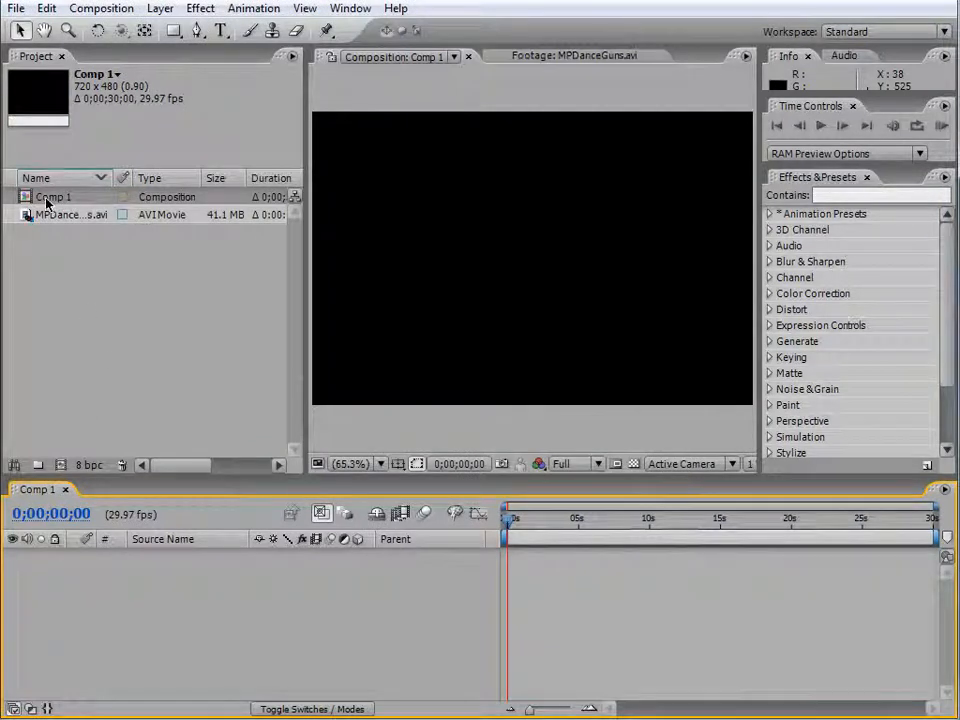
{"action": "left_click_drag", "start_coordinate": [46, 221], "coordinate": [52, 568]}
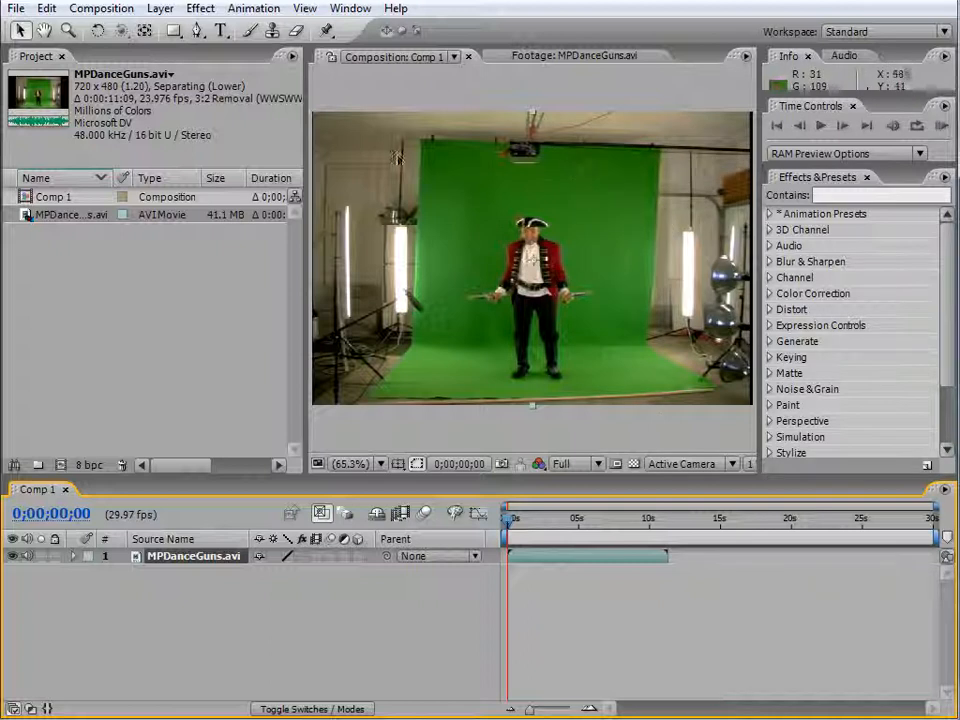
- Draw a closed Pen mask on the MPDanceGuns.avi layer just inside the green screen's edges and hide the mask outline
{"action": "left_click", "coordinate": [196, 32]}
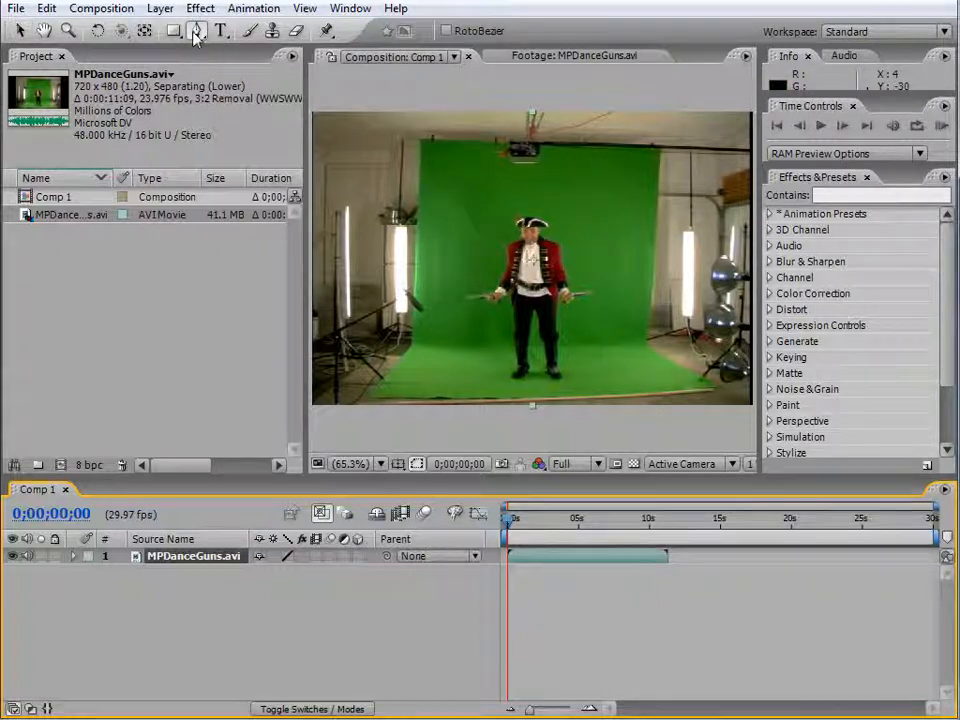
{"action": "left_click", "coordinate": [432, 167]}
{"action": "left_click", "coordinate": [645, 171]}
{"action": "left_click", "coordinate": [628, 336]}
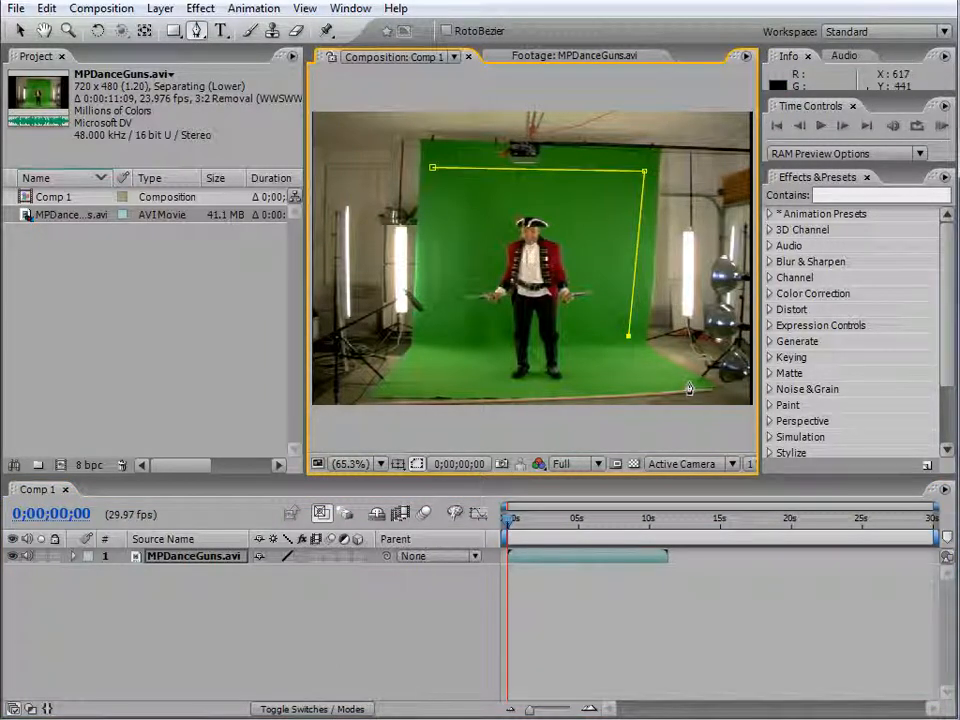
{"action": "left_click", "coordinate": [558, 394]}
{"action": "left_click", "coordinate": [474, 393]}
{"action": "left_click", "coordinate": [400, 389]}
{"action": "left_click", "coordinate": [424, 327]}
{"action": "left_click", "coordinate": [426, 307]}
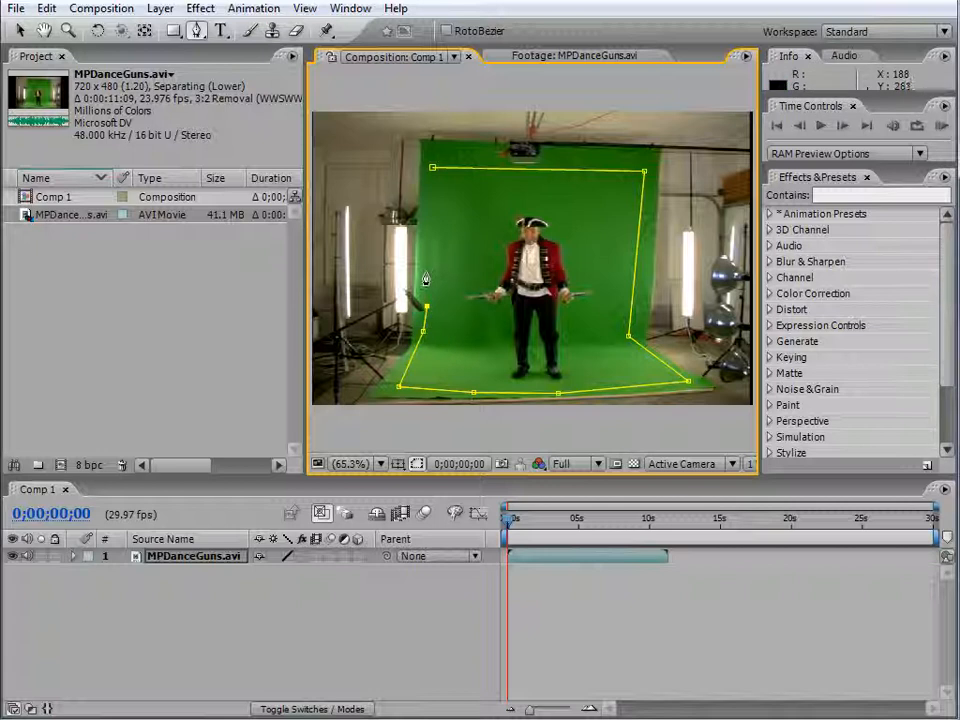
{"action": "left_click", "coordinate": [431, 168]}
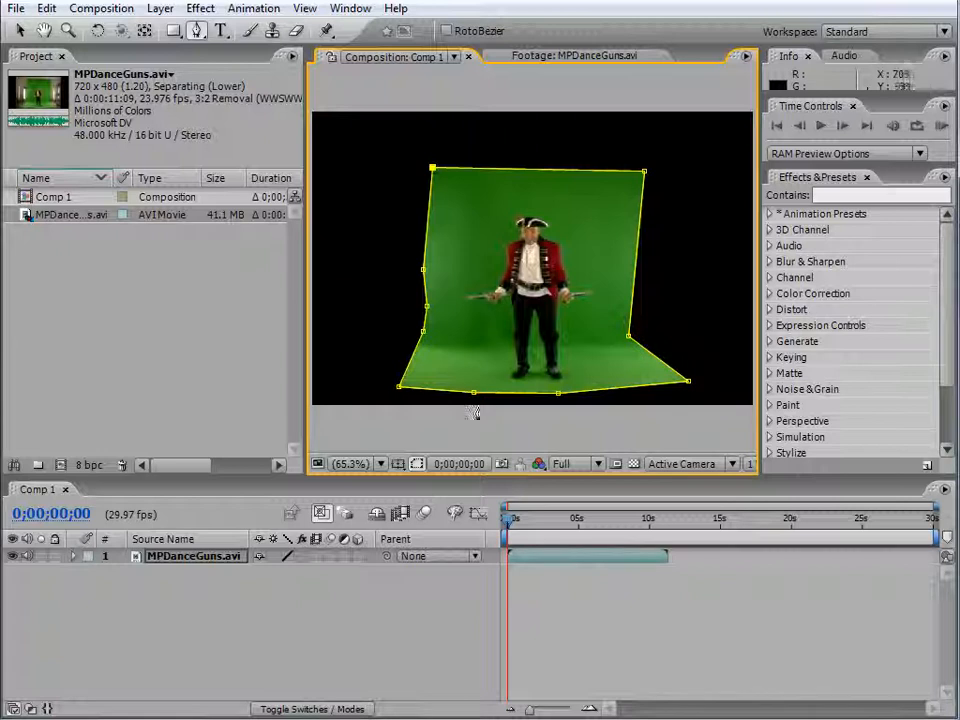
{"action": "left_click", "coordinate": [427, 457]}
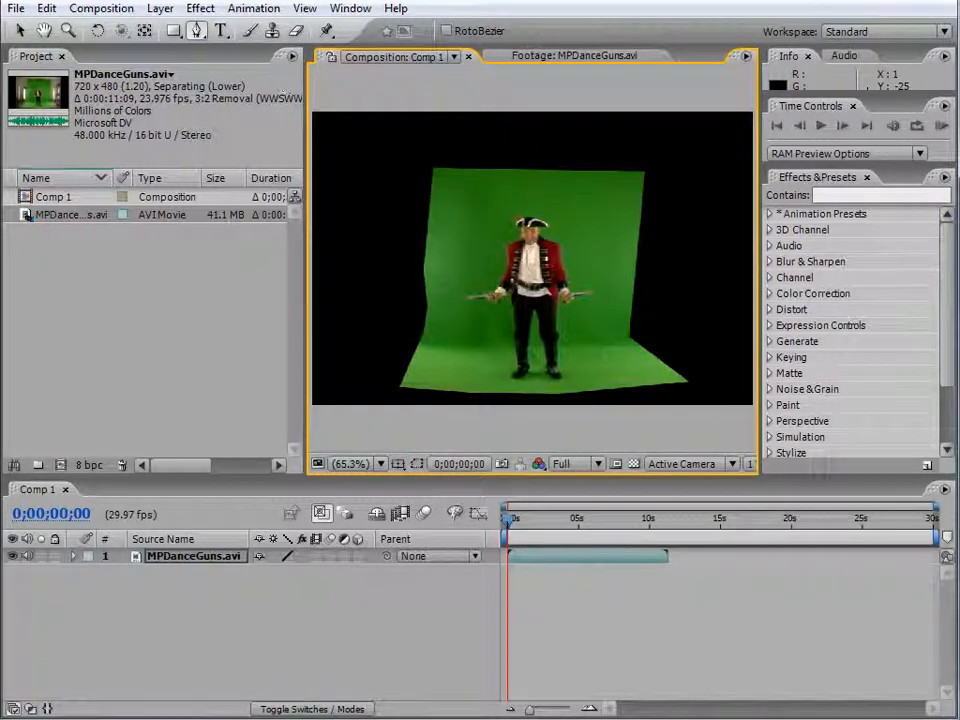
- Apply the Keylight (1.2) effect to the MPDanceGuns.avi layer and sample the green backdrop beside the performer as Screen Colour
{"action": "left_click", "coordinate": [199, 8]}
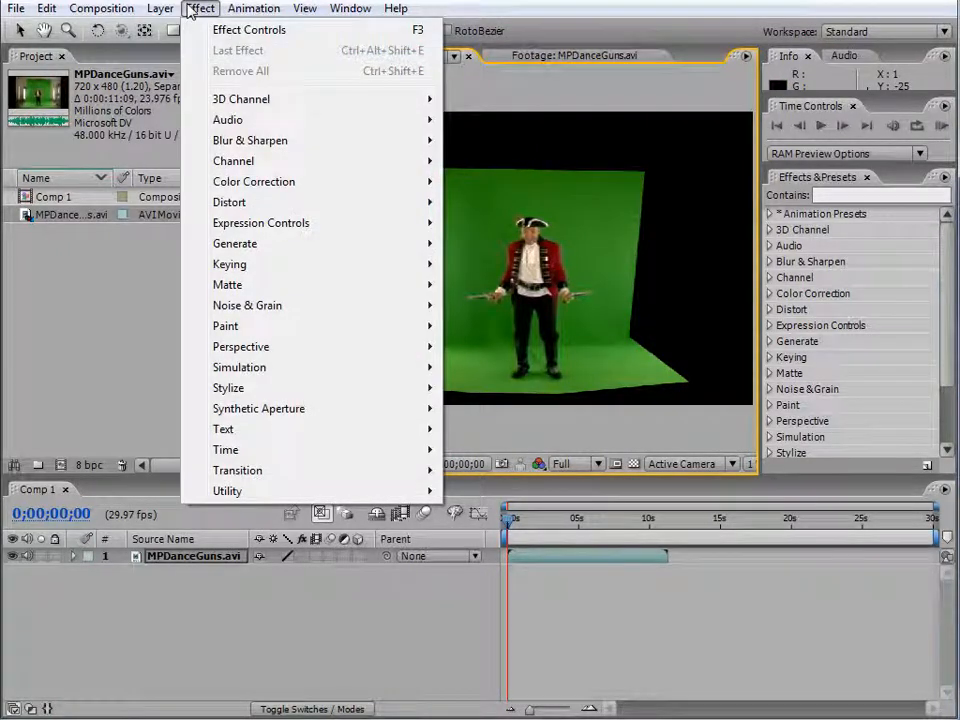
{"action": "mouse_move", "coordinate": [302, 268]}
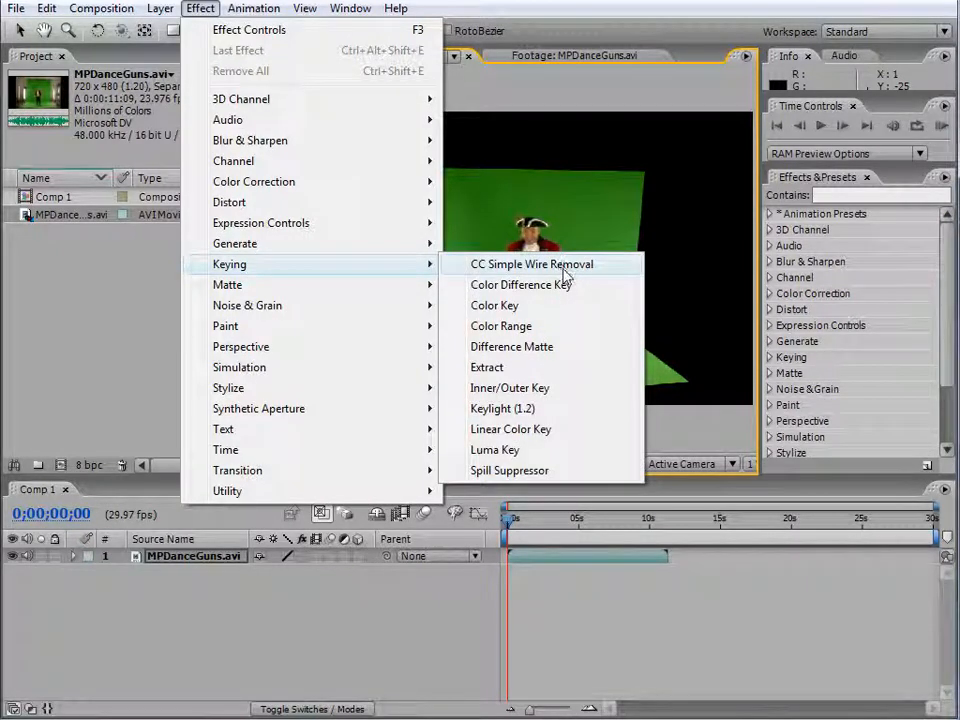
{"action": "left_click", "coordinate": [551, 408]}
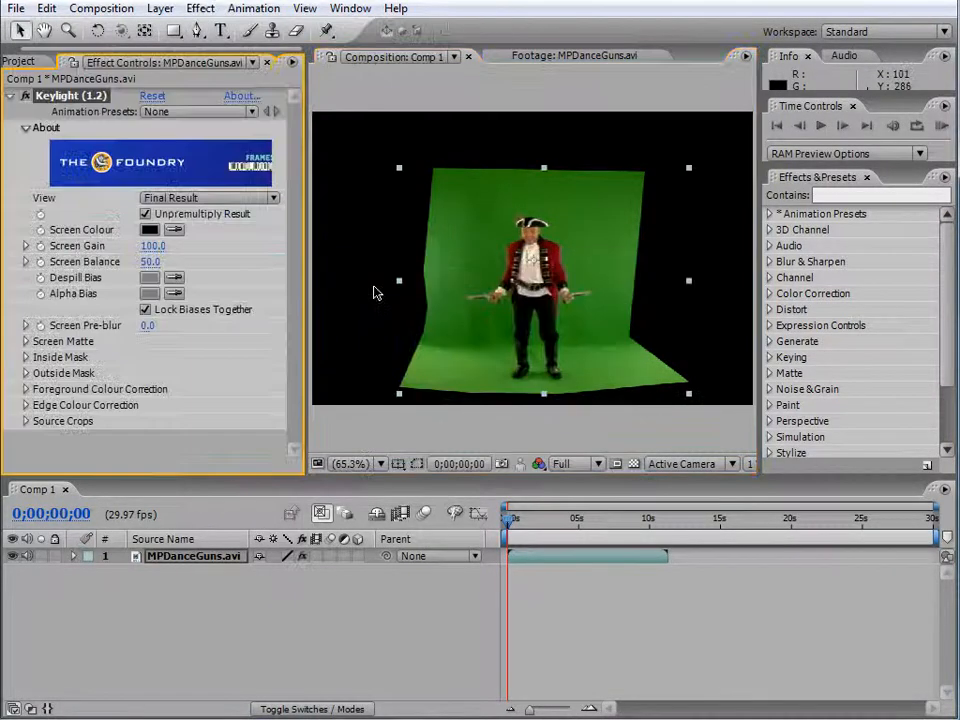
{"action": "left_click", "coordinate": [176, 230]}
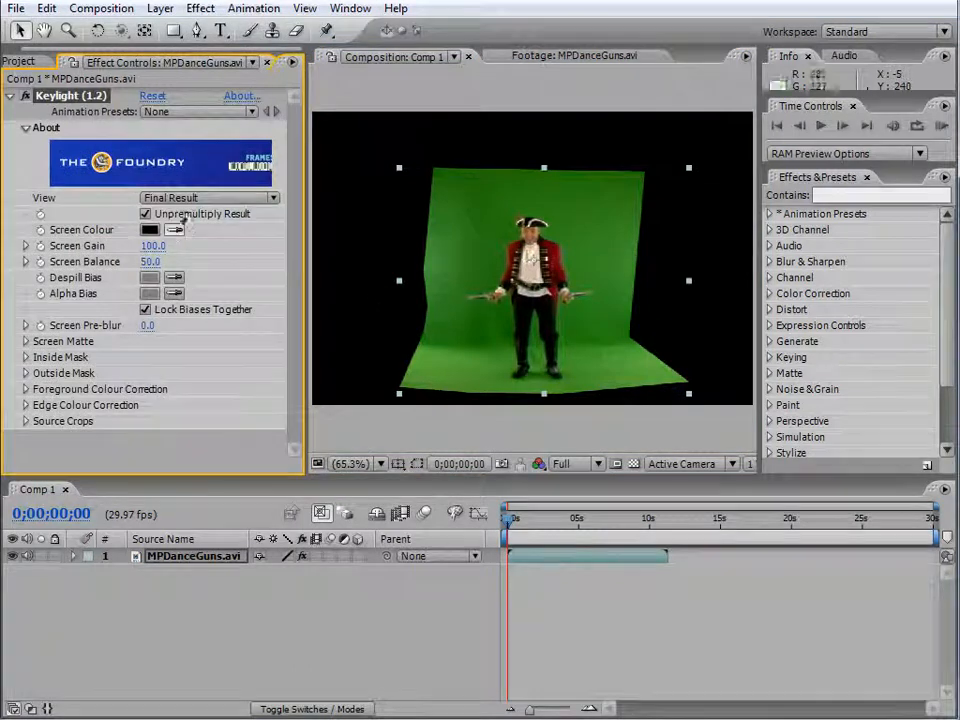
{"action": "left_click", "coordinate": [476, 230]}
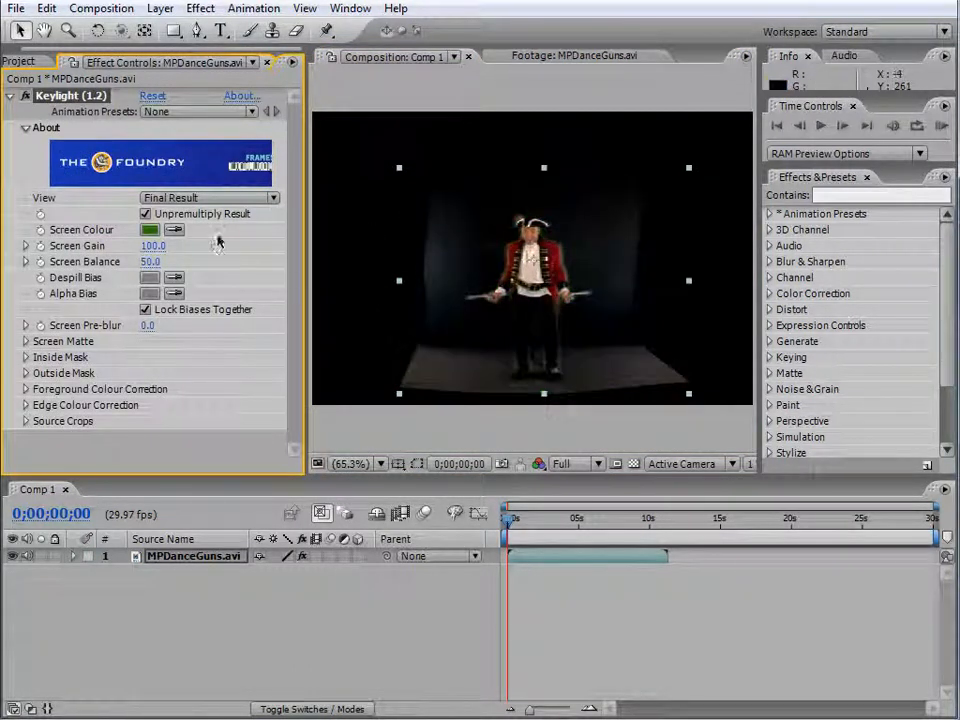
- In Keylight's Screen Matte view, set Screen Pre-blur to 0.8, Clip Black to 39, Clip White to 58 and Screen Shrink/Grow to -1.1
{"action": "left_click", "coordinate": [272, 198]}
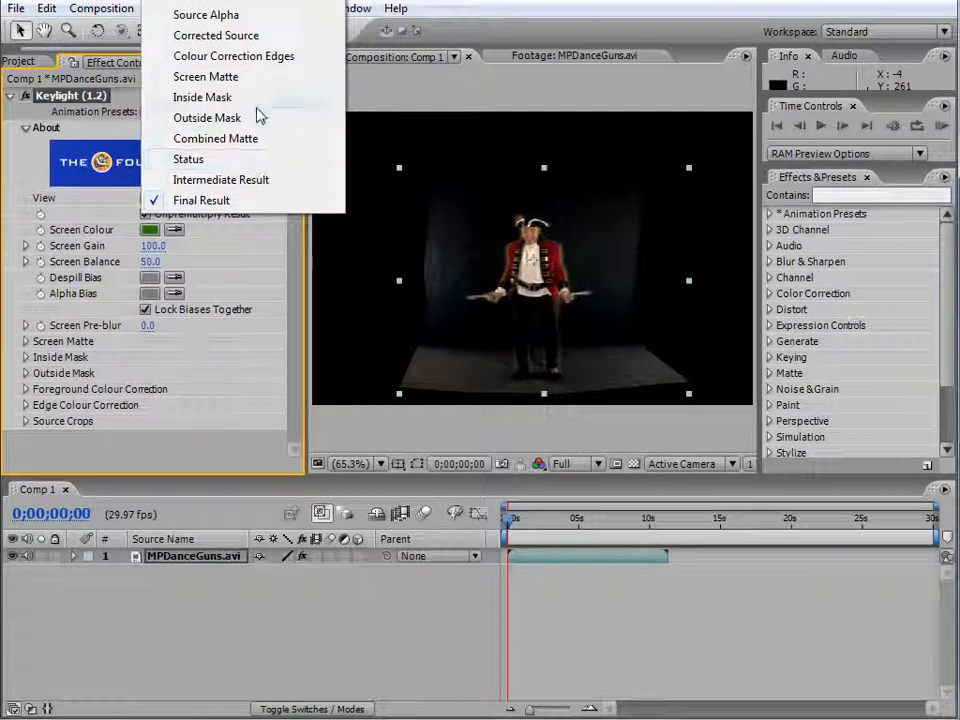
{"action": "left_click", "coordinate": [257, 78]}
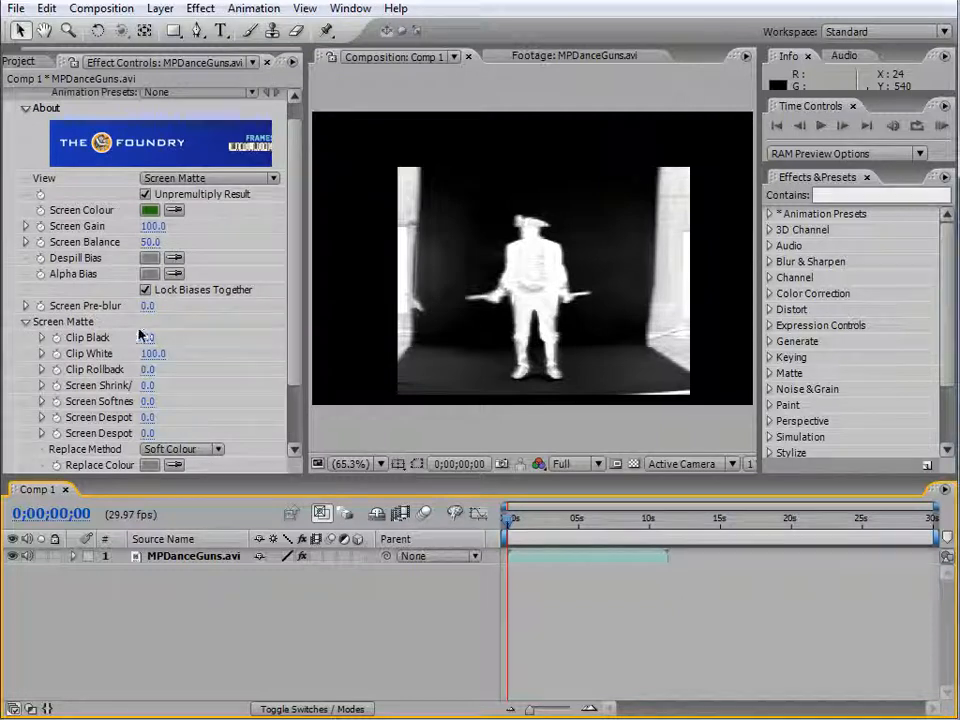
{"action": "left_click", "coordinate": [24, 326]}
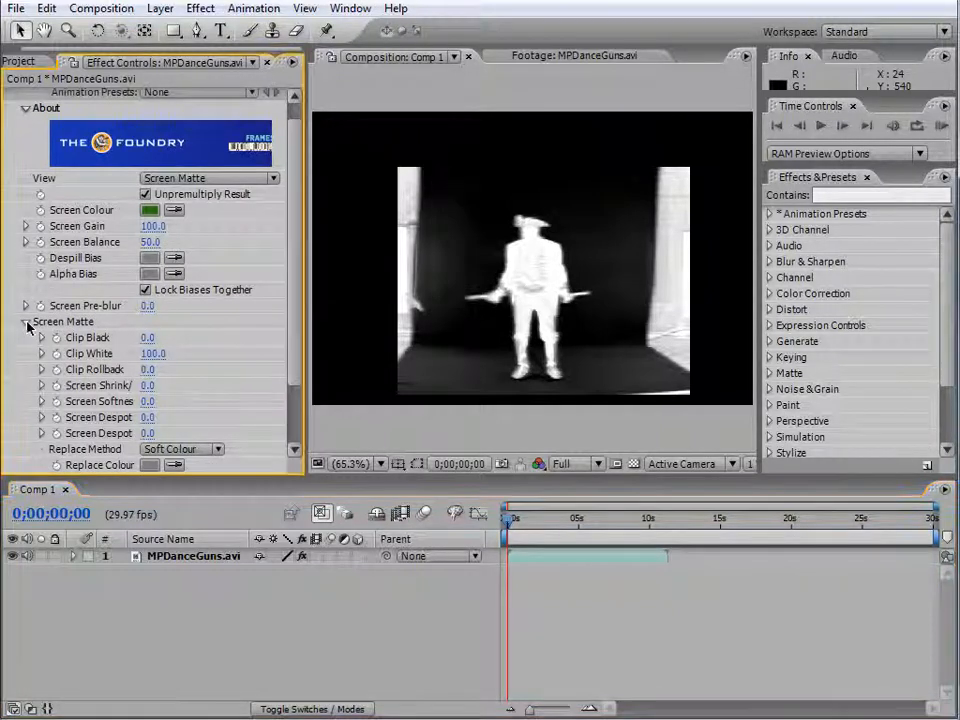
{"action": "left_click", "coordinate": [26, 322]}
{"action": "left_click", "coordinate": [26, 340]}
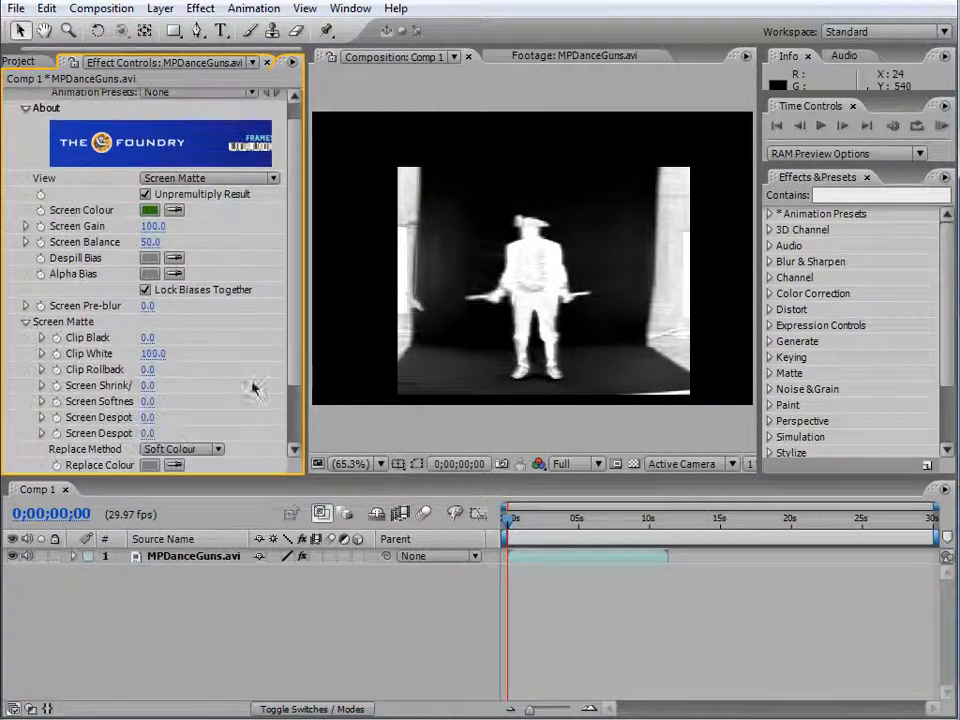
{"action": "mouse_move", "coordinate": [150, 340]}
{"action": "left_mouse_down"}
{"action": "mouse_move", "coordinate": [188, 337]}
{"action": "mouse_move", "coordinate": [134, 353]}
{"action": "left_mouse_up"}
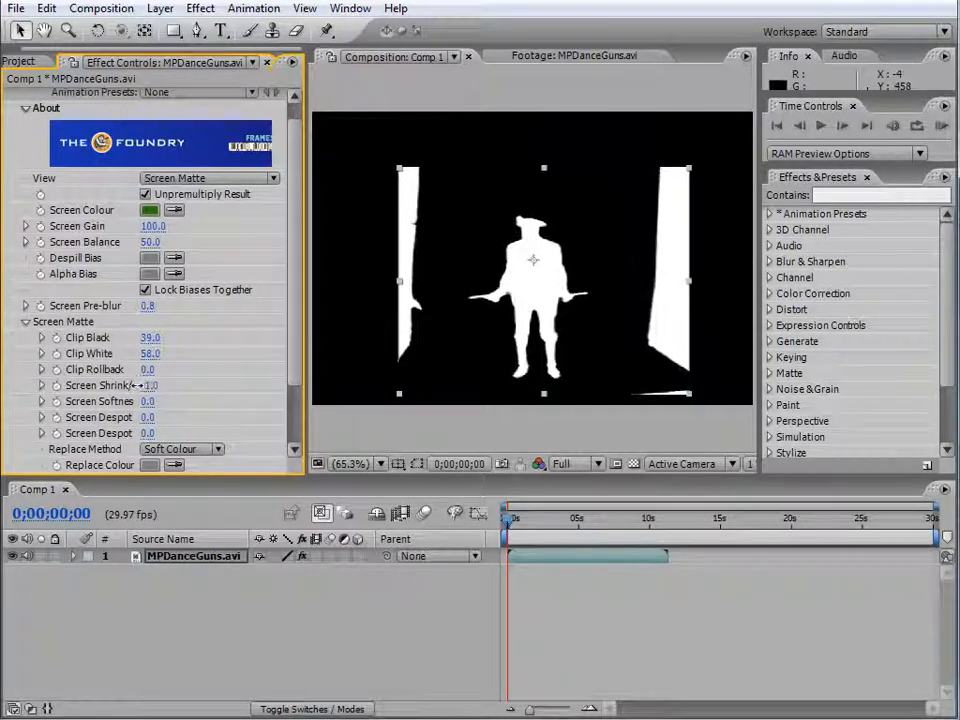
{"action": "left_click_drag", "start_coordinate": [142, 385], "coordinate": [131, 385]}
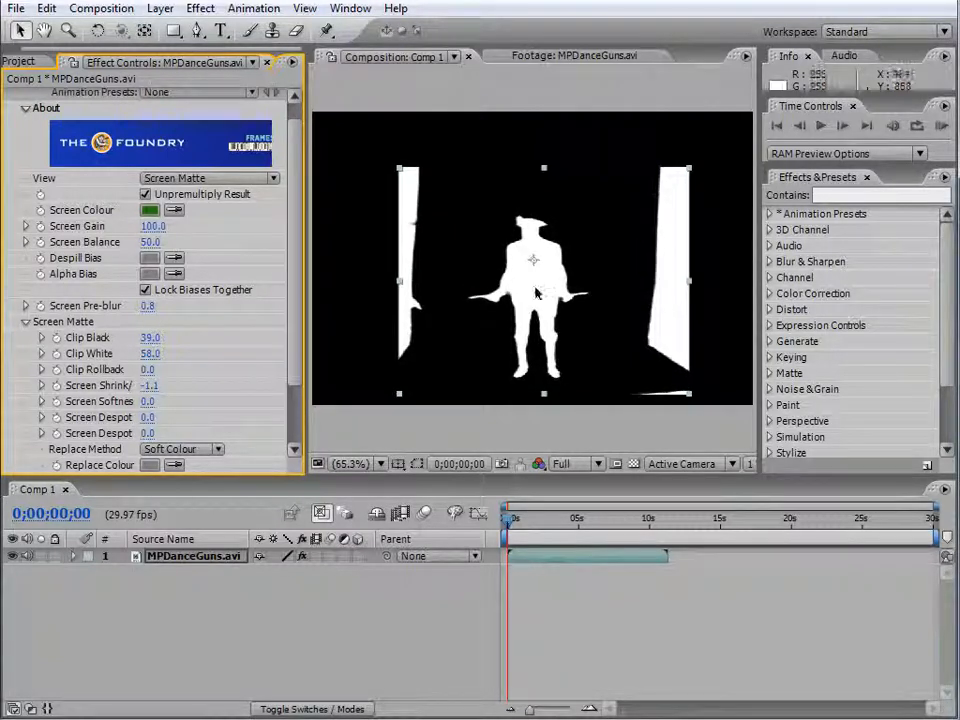
- Return Keylight's view to Final Result and set the screen matte's Replace Method to Hard Colour
{"action": "left_click", "coordinate": [272, 180]}
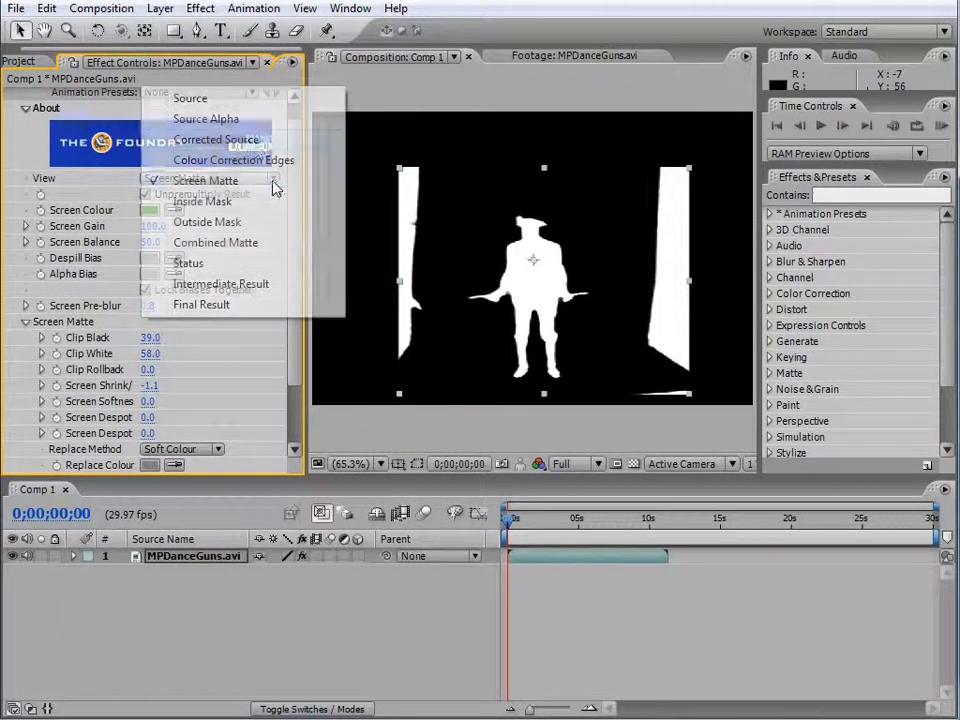
{"action": "left_click", "coordinate": [246, 306]}
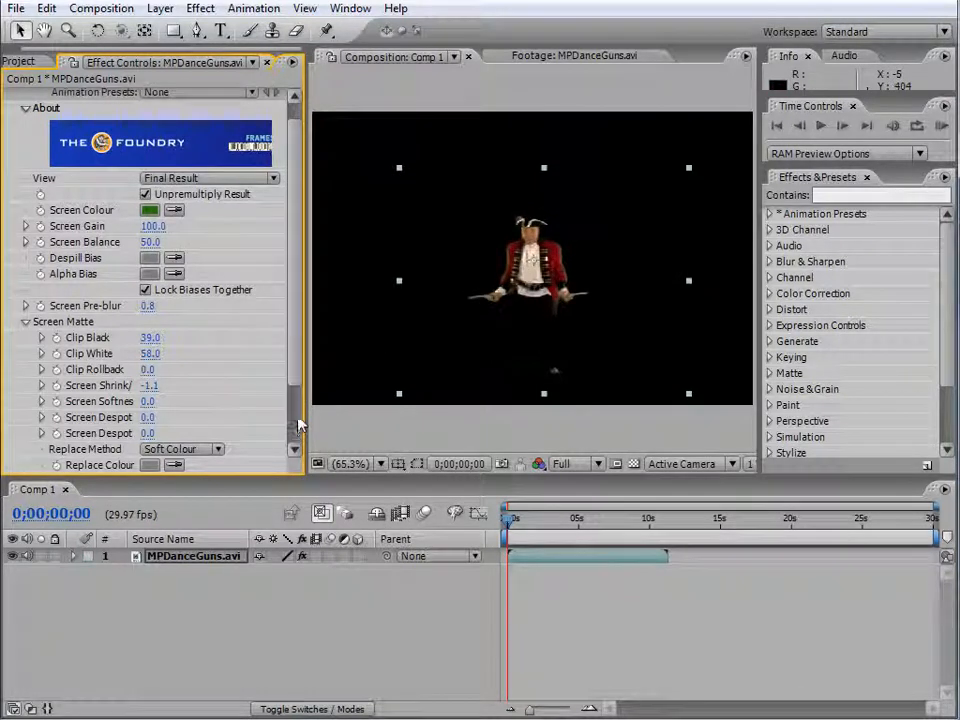
{"action": "scroll", "coordinate": [280, 420], "scroll_direction": "down", "scroll_amount": 3}
{"action": "left_click", "coordinate": [220, 371]}
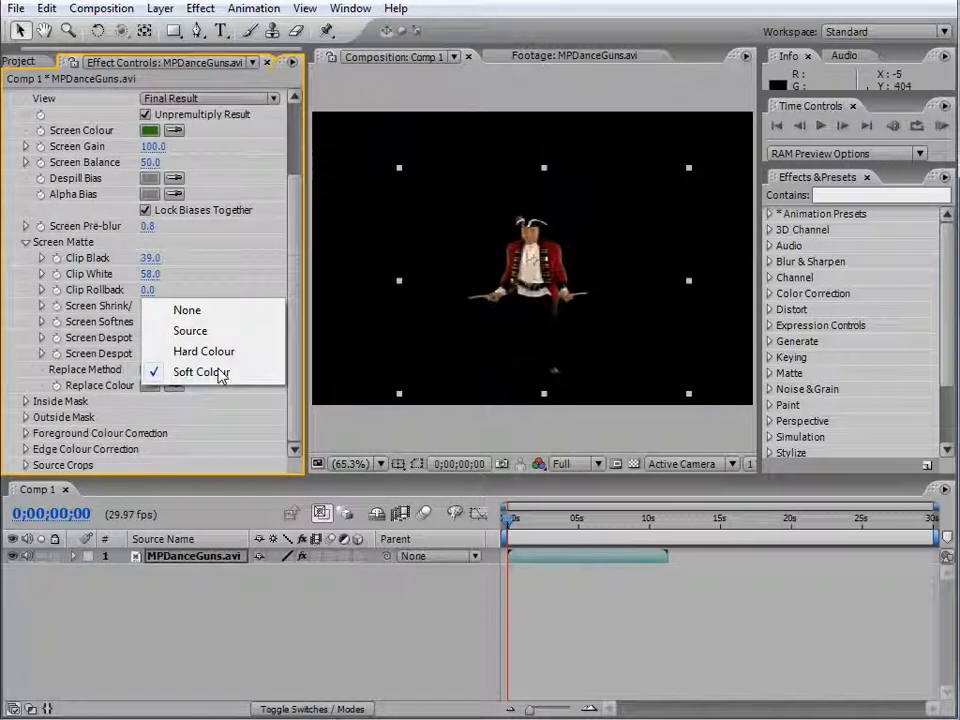
{"action": "left_click", "coordinate": [222, 354]}
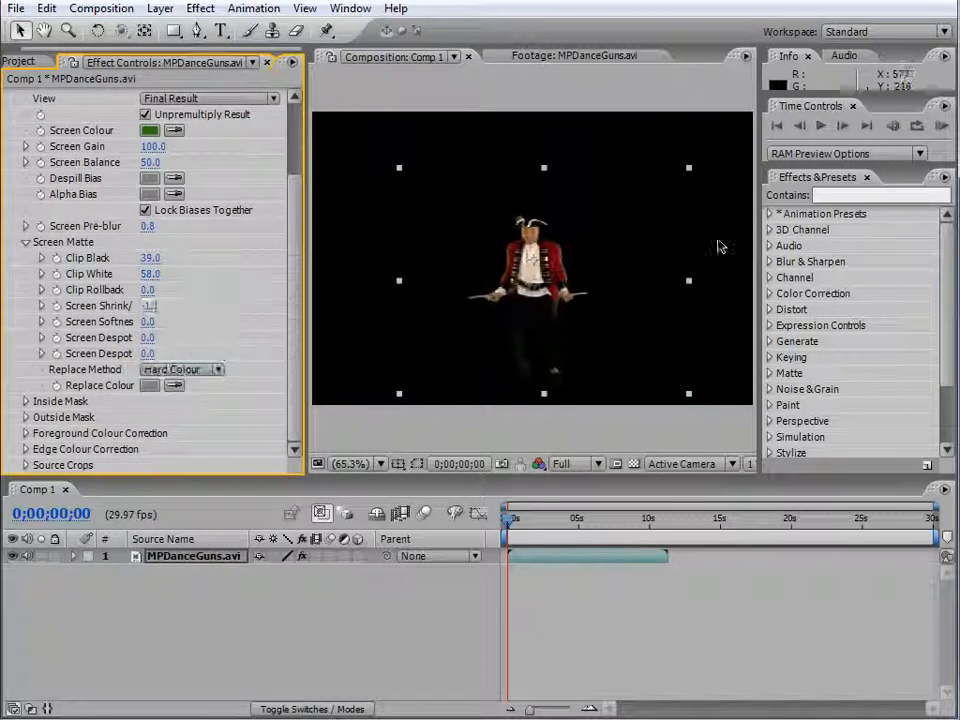
- Set Keylight's Replace Colour to a dark grey-green, about #535C4E
{"action": "left_click", "coordinate": [150, 386]}
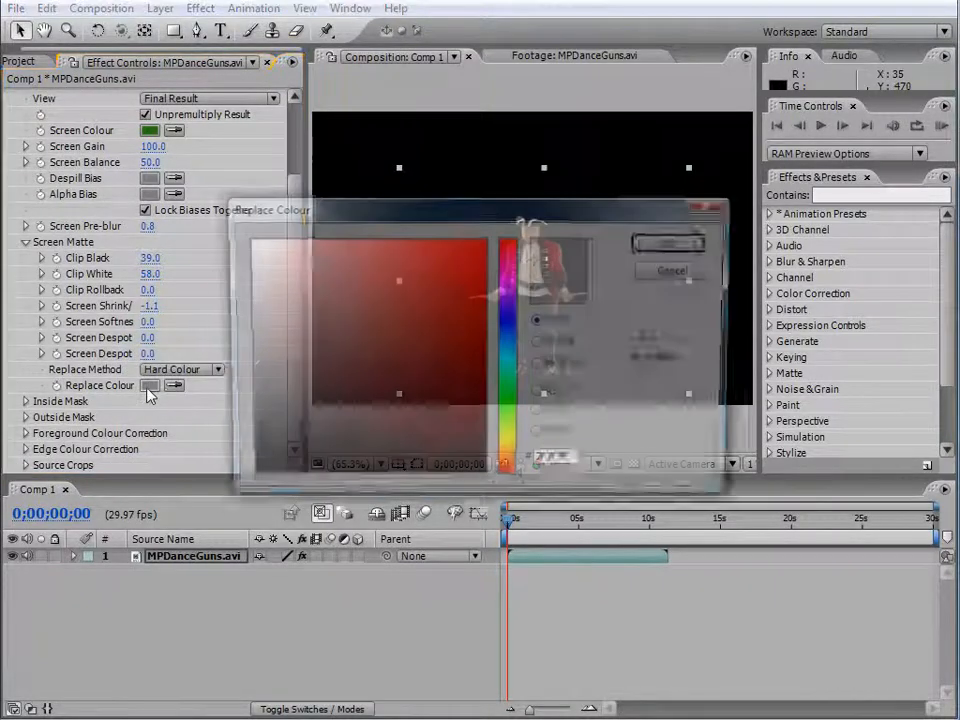
{"action": "left_click_drag", "start_coordinate": [509, 465], "coordinate": [508, 413]}
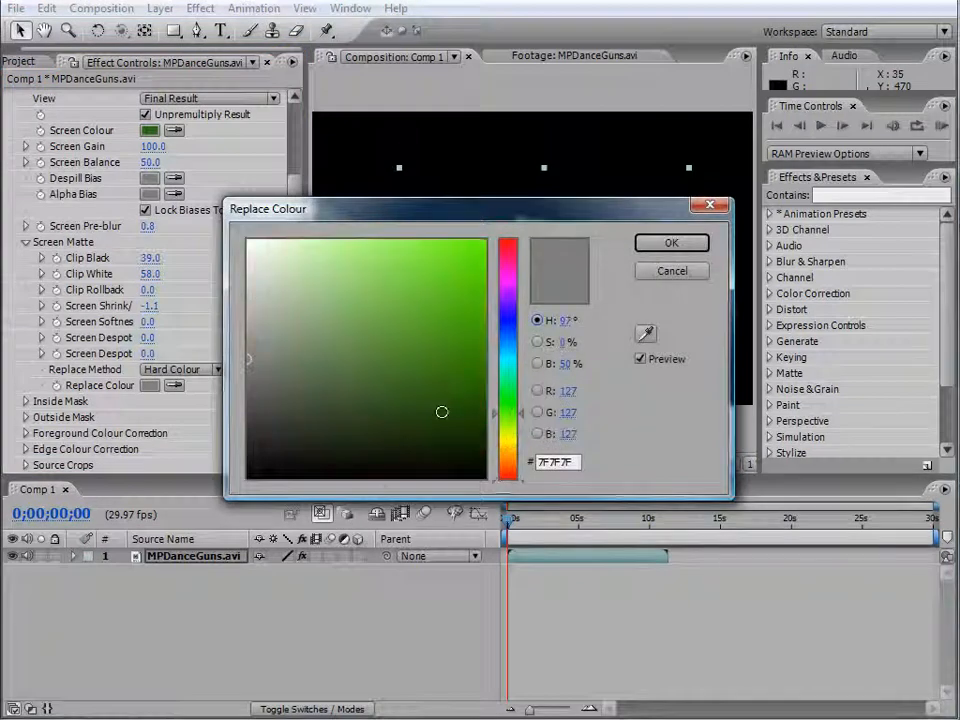
{"action": "left_click", "coordinate": [318, 419]}
{"action": "left_click_drag", "start_coordinate": [318, 419], "coordinate": [284, 392]}
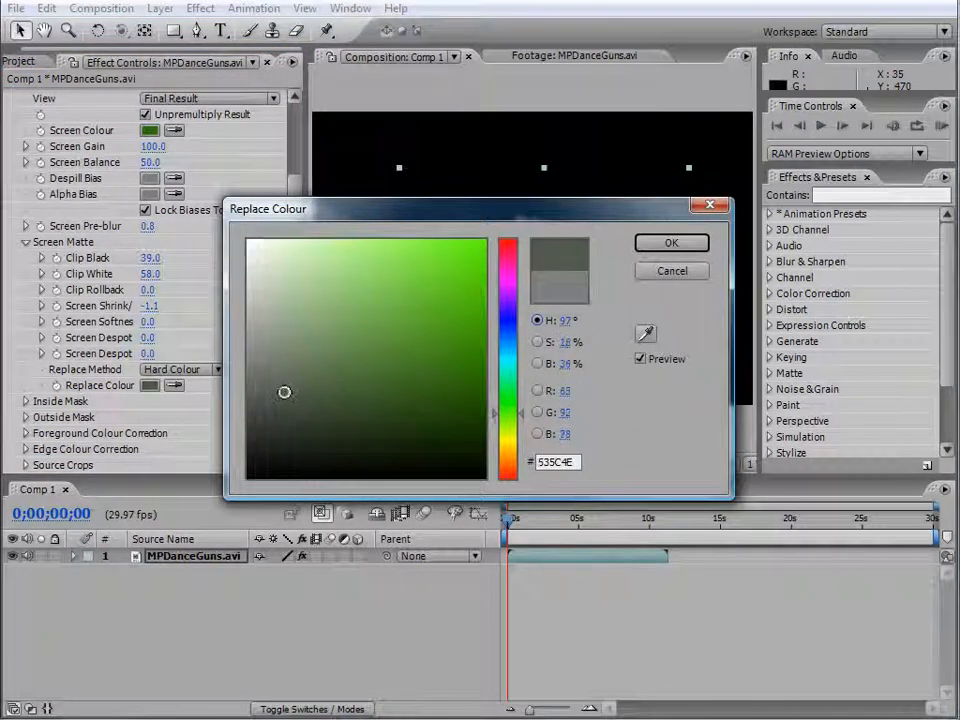
{"action": "left_click", "coordinate": [672, 243]}
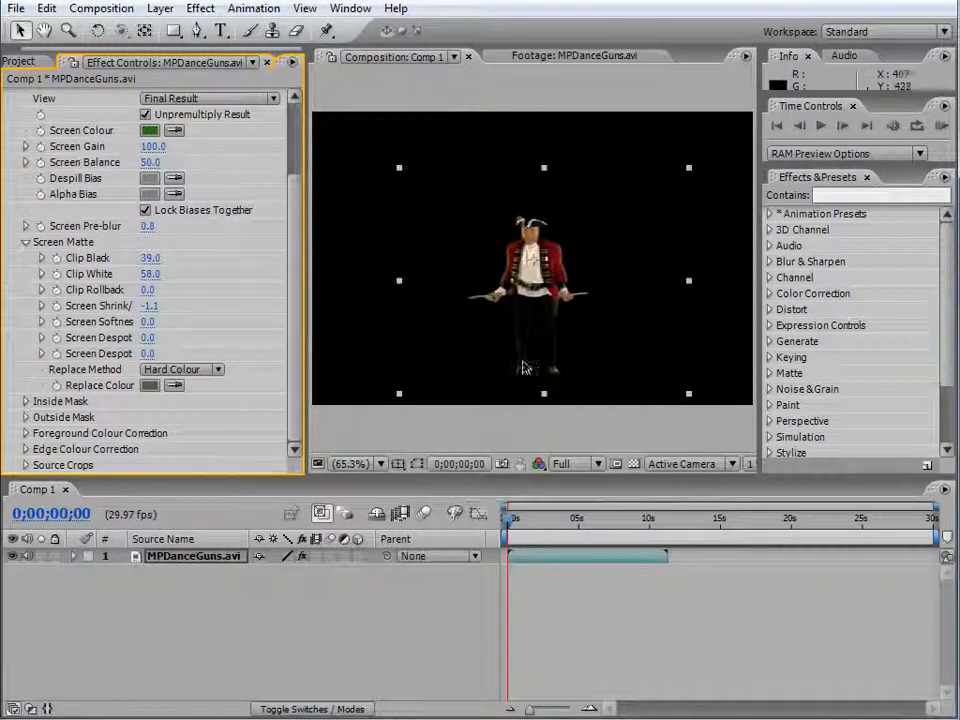
{"action": "left_click", "coordinate": [150, 385]}
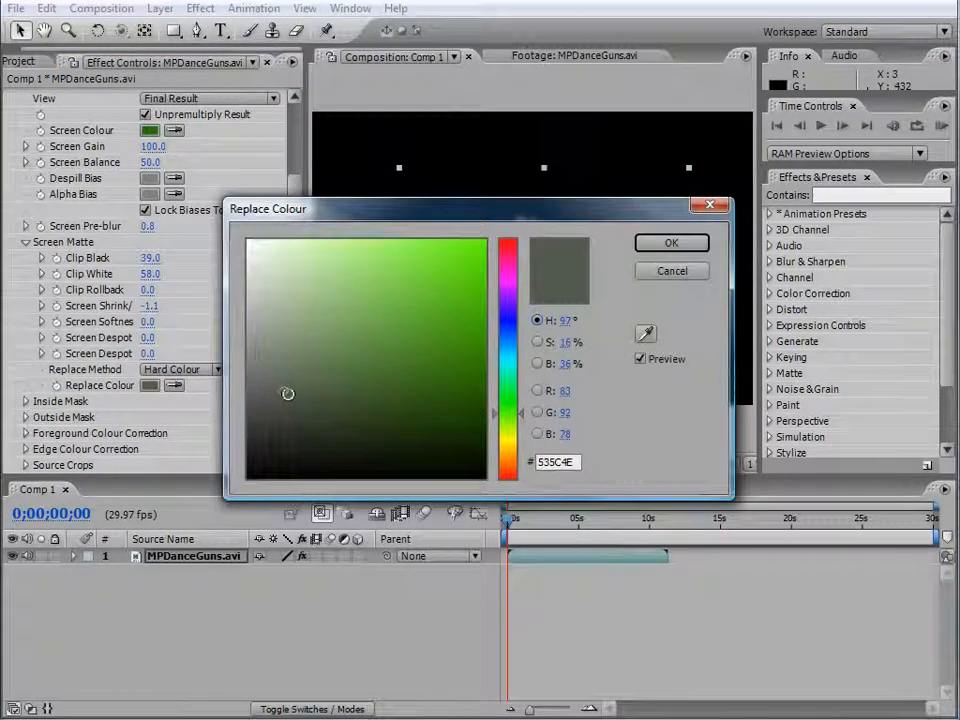
{"action": "left_click", "coordinate": [688, 245]}
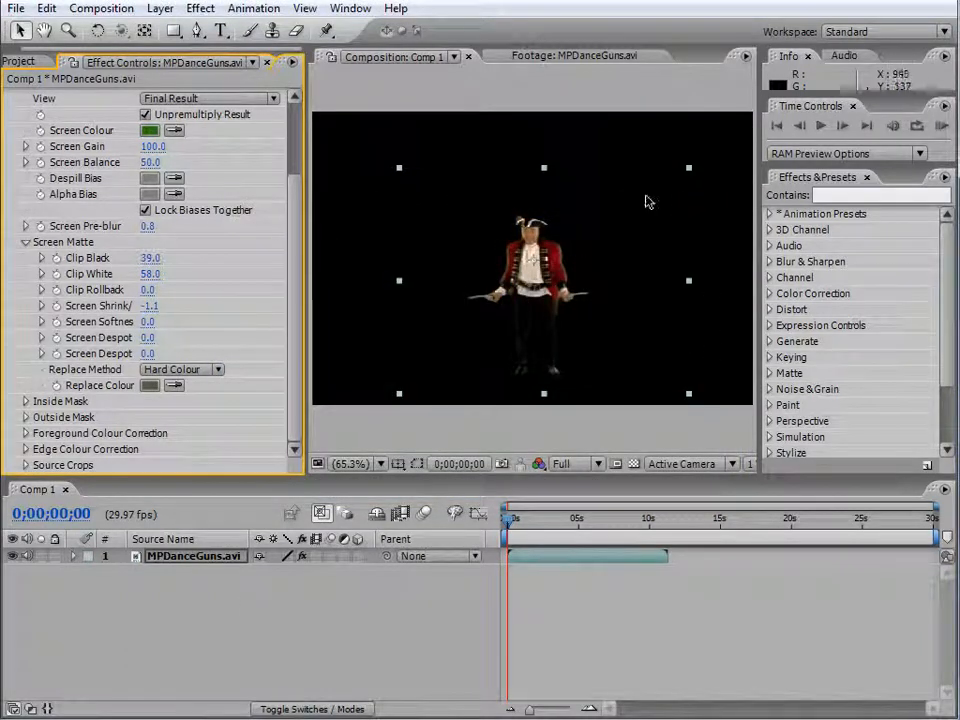
- Import backdrop.jpg into the project and add it to Comp 1 beneath the MPDanceGuns.avi layer
{"action": "left_click", "coordinate": [18, 62]}
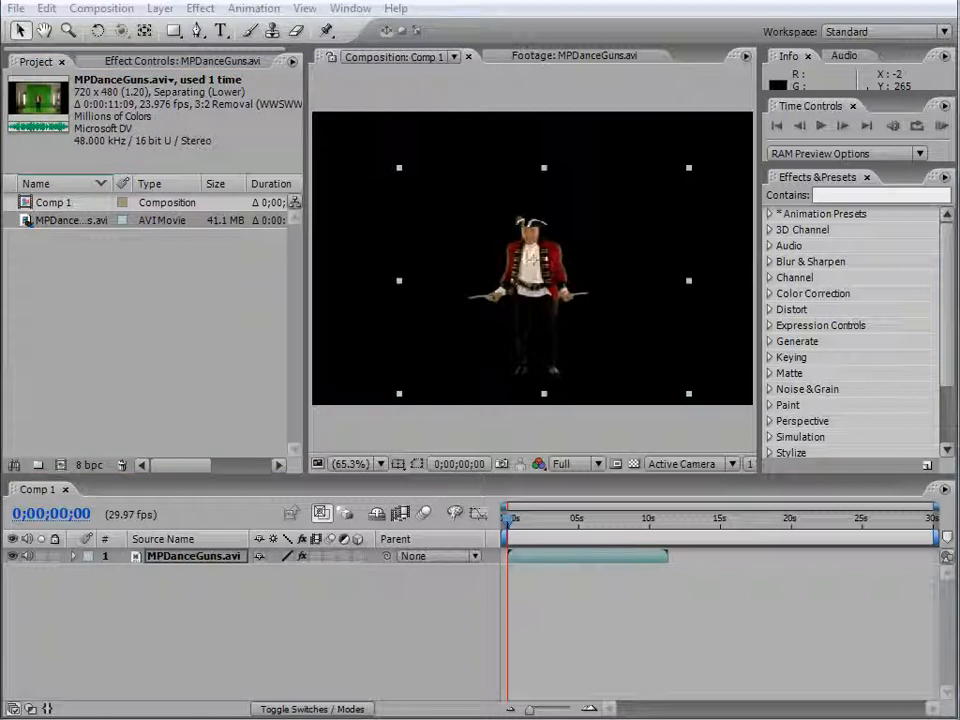
{"action": "left_click_drag", "start_coordinate": [362, 318], "coordinate": [175, 296]}
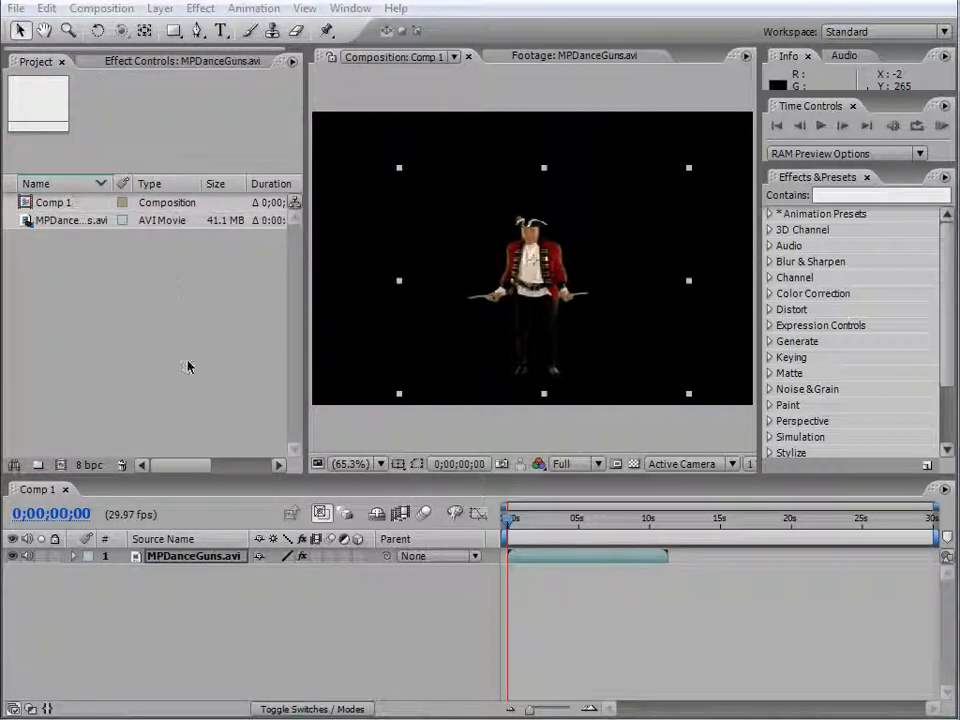
{"action": "double_click", "coordinate": [243, 333]}
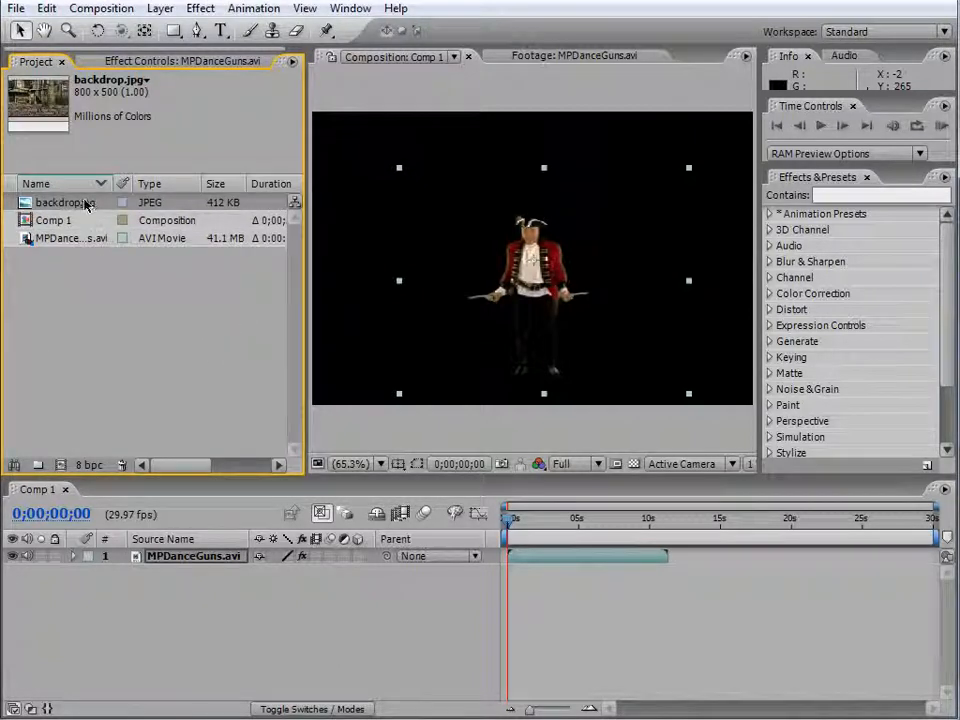
{"action": "left_click_drag", "start_coordinate": [82, 205], "coordinate": [105, 572]}
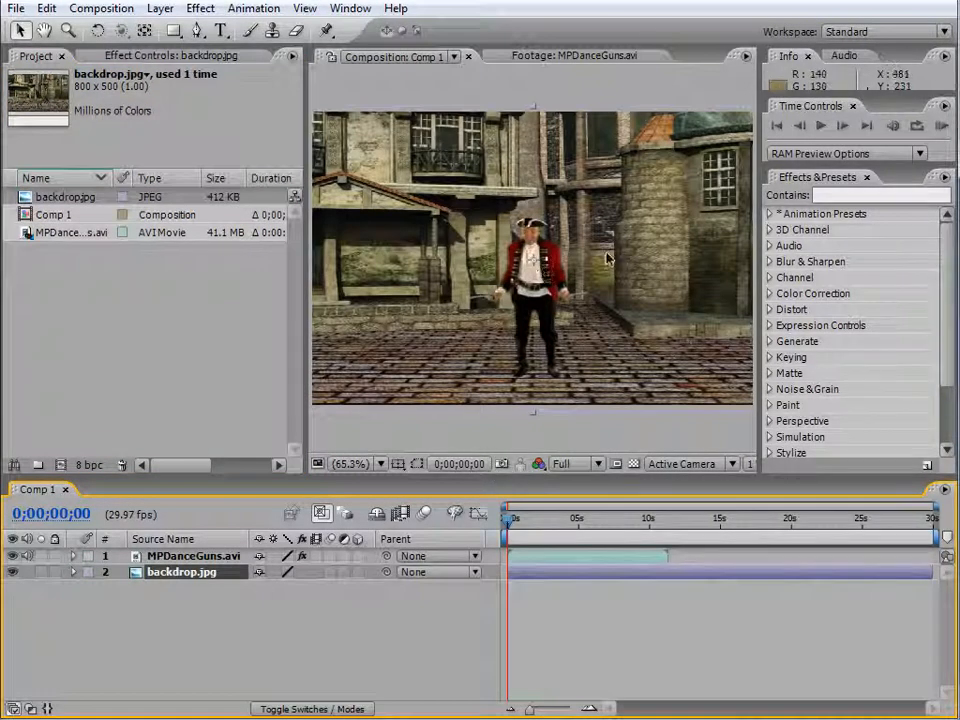
- Scrub through the composited dance to 0;00;03;19 and duplicate the MPDanceGuns.avi layer
{"action": "left_click_drag", "start_coordinate": [510, 521], "coordinate": [548, 521]}
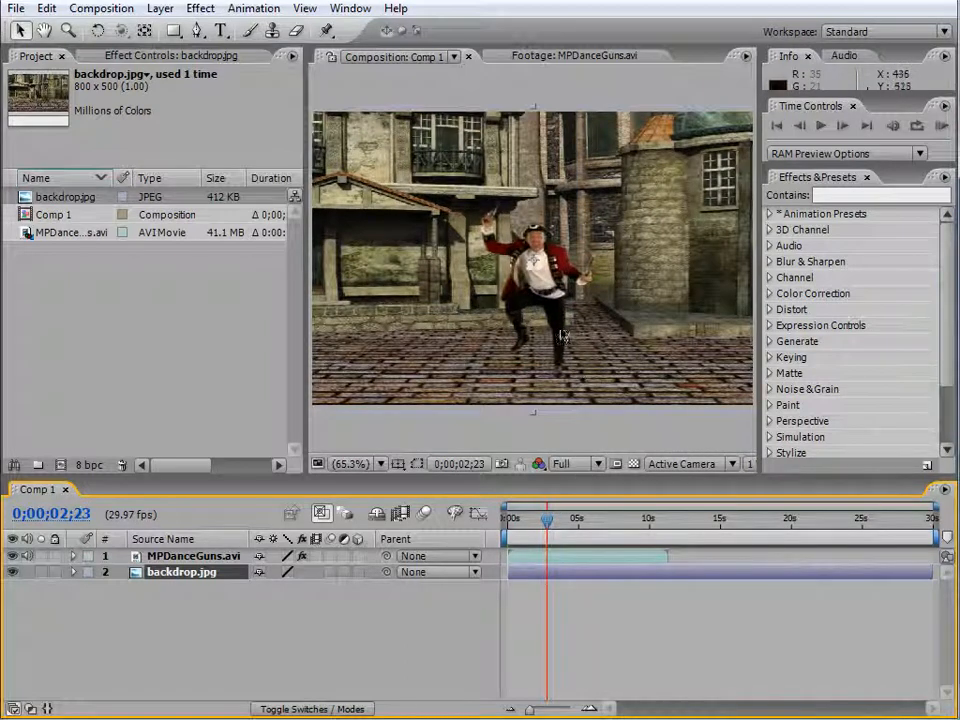
{"action": "mouse_move", "coordinate": [547, 520]}
{"action": "left_mouse_down"}
{"action": "mouse_move", "coordinate": [572, 526]}
{"action": "mouse_move", "coordinate": [540, 521]}
{"action": "mouse_move", "coordinate": [568, 521]}
{"action": "mouse_move", "coordinate": [559, 521]}
{"action": "left_mouse_up"}
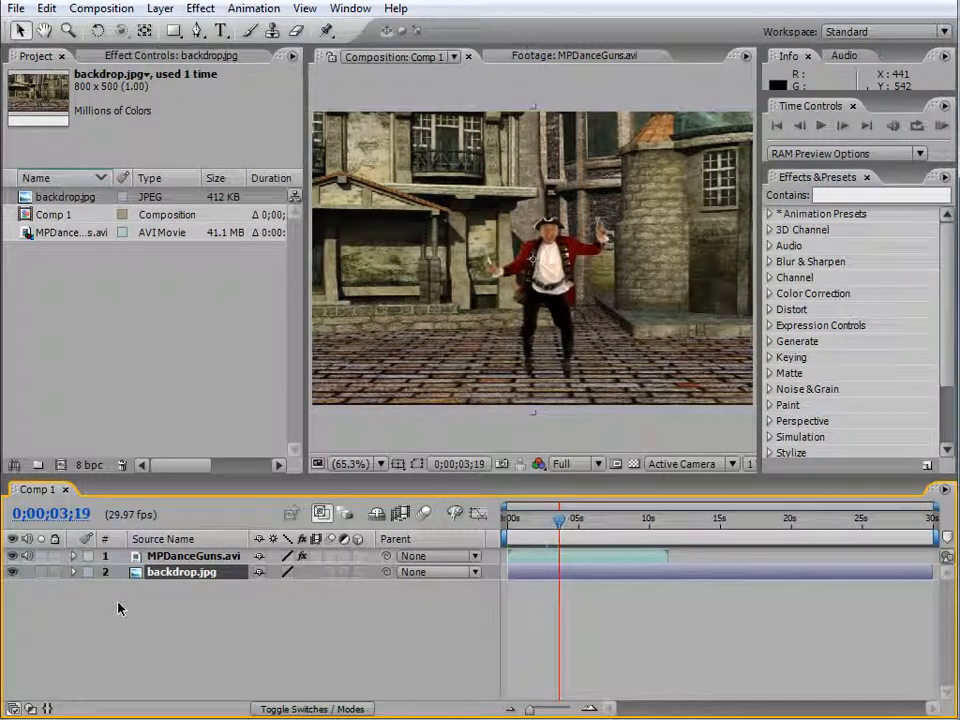
{"action": "left_click", "coordinate": [204, 557]}
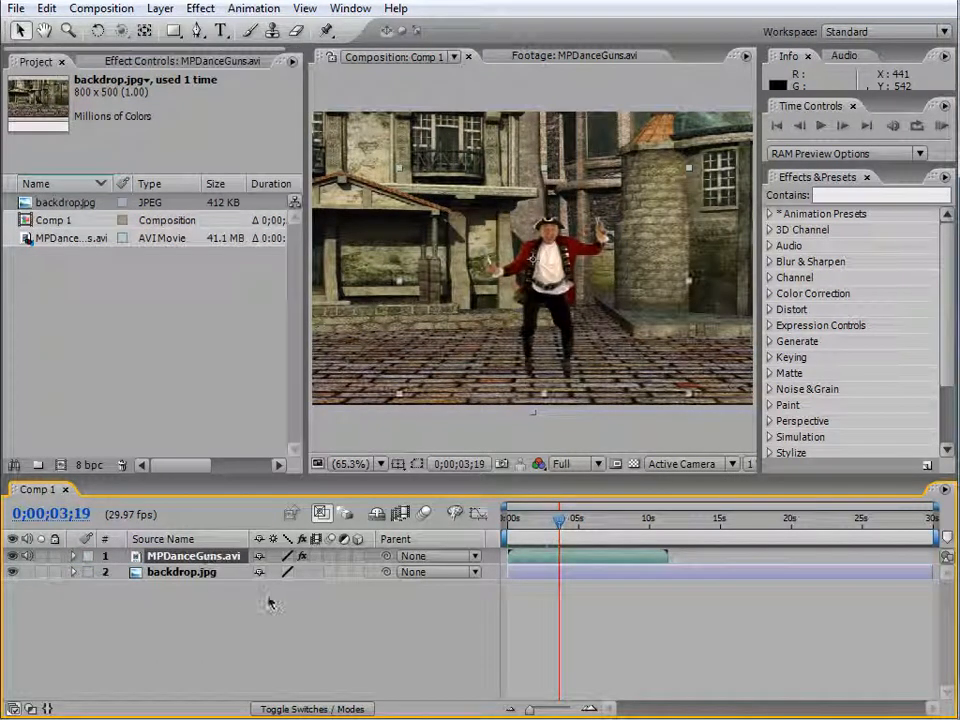
{"action": "key", "text": "ctrl+d"}
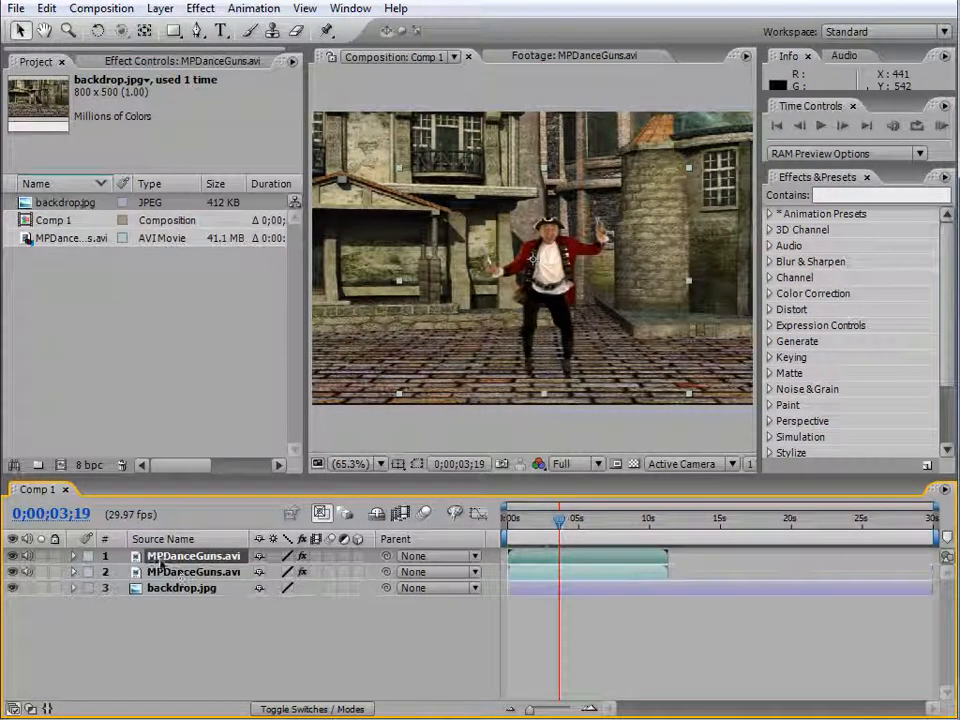
- Make the lower MPDanceGuns.avi copy a 3D layer, rotate it flat about its X axis and lower it to the performer's feet
{"action": "left_click", "coordinate": [205, 572]}
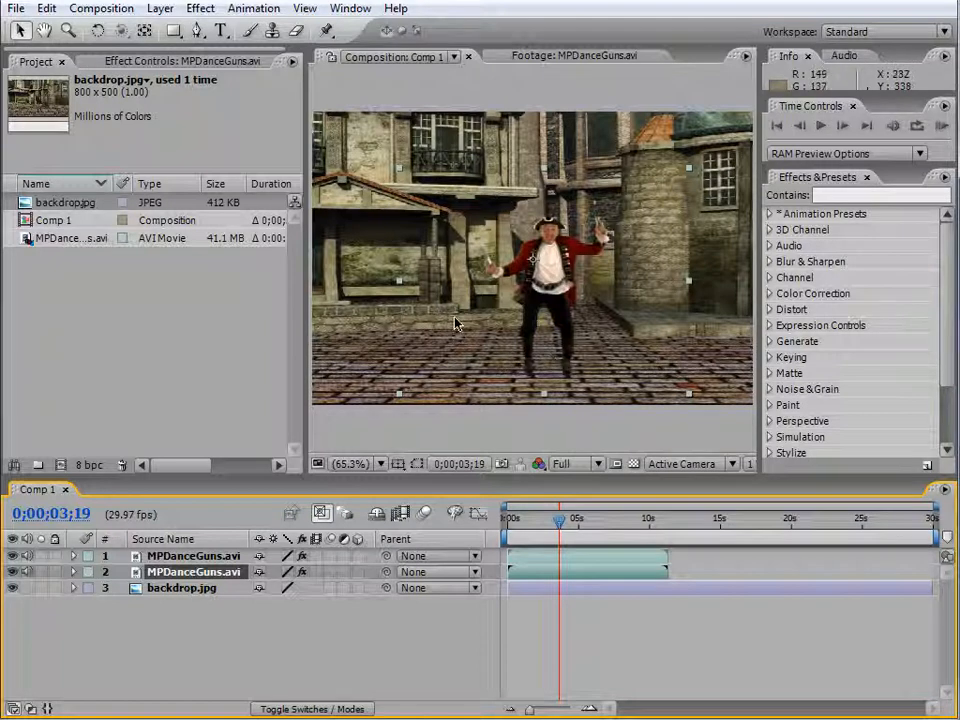
{"action": "left_click", "coordinate": [359, 572]}
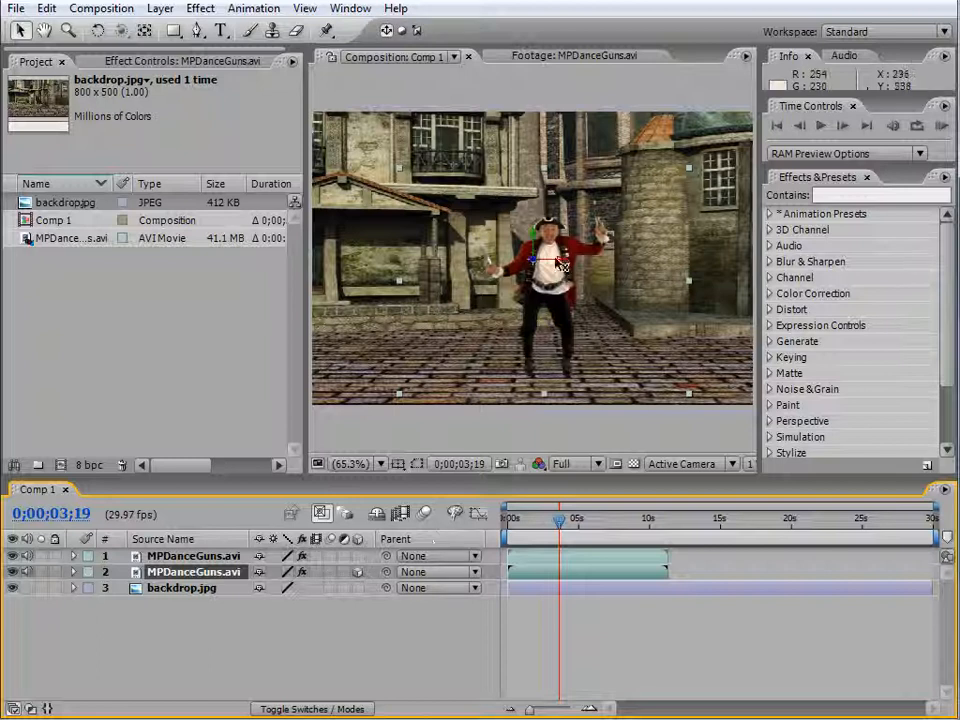
{"action": "left_click", "coordinate": [97, 32]}
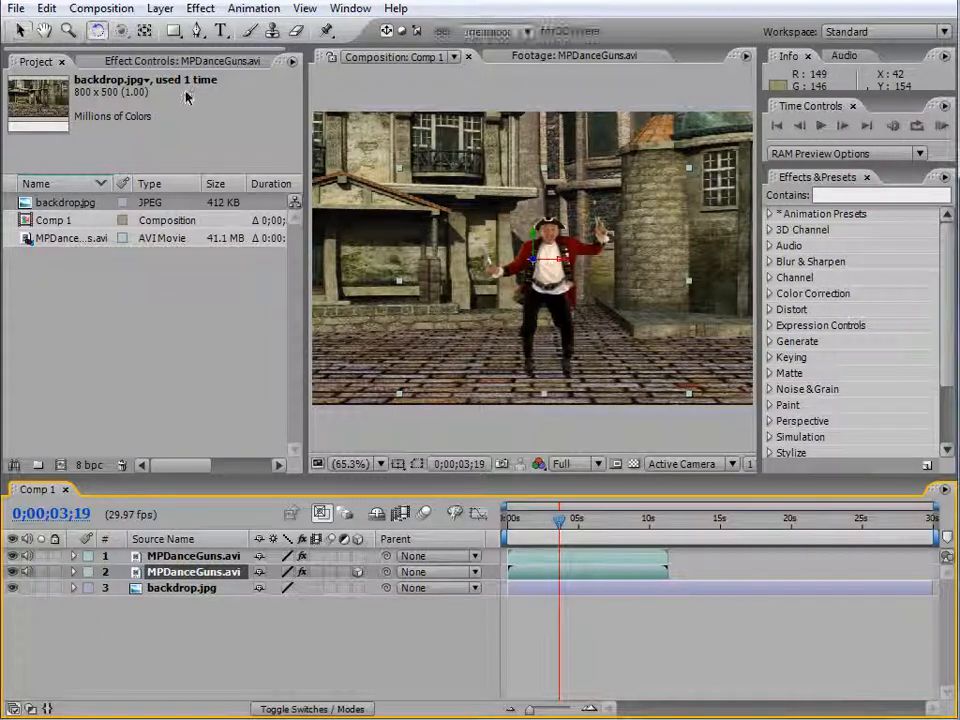
{"action": "left_click_drag", "start_coordinate": [567, 264], "coordinate": [567, 209]}
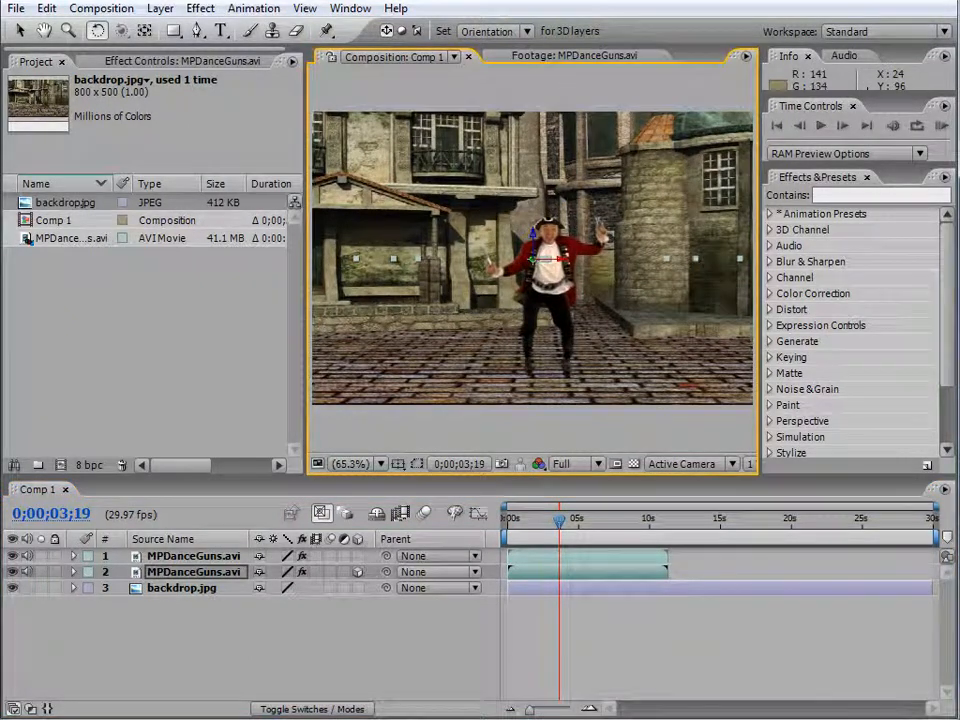
{"action": "left_click", "coordinate": [18, 30]}
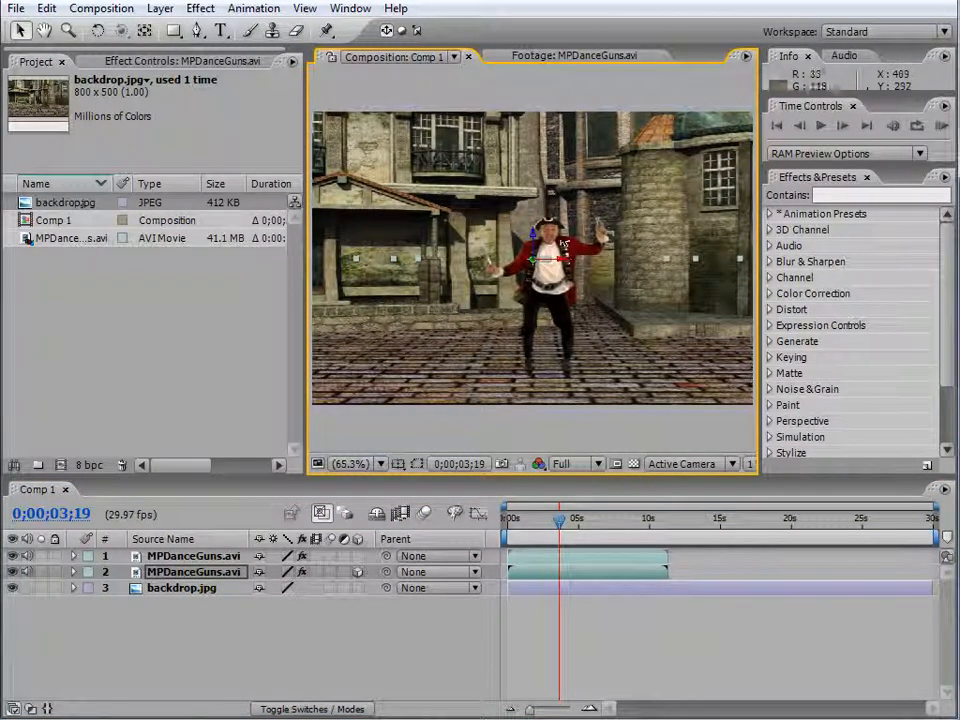
{"action": "left_click_drag", "start_coordinate": [534, 235], "coordinate": [542, 335]}
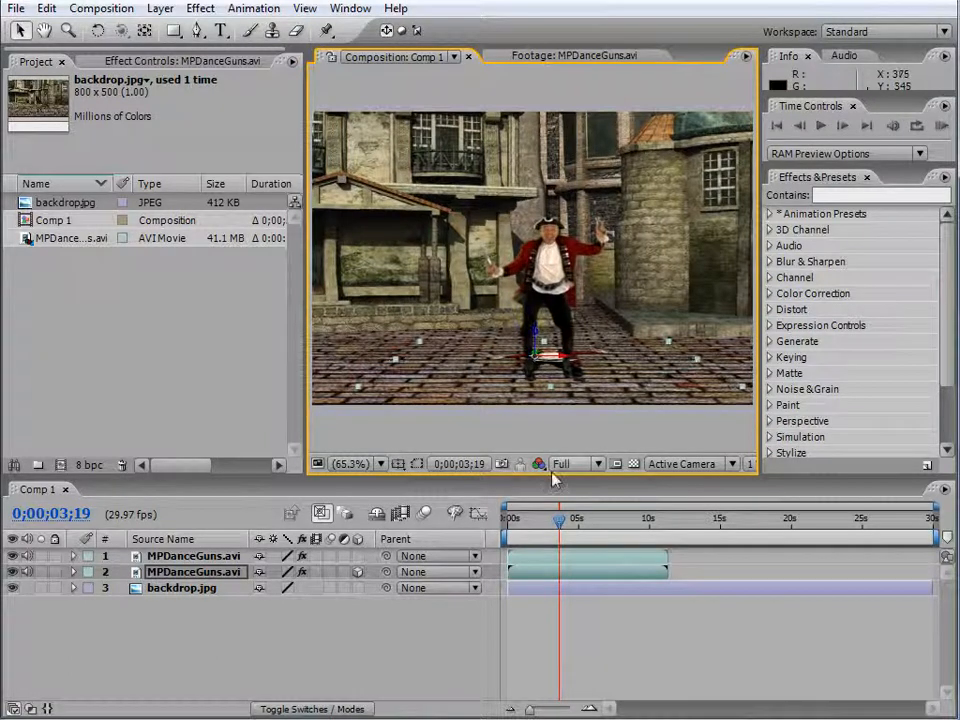
- In the Left view, make the upper MPDanceGuns.avi layer 3D and shift the flat copy along the ground to line up with its feet
{"action": "left_click", "coordinate": [600, 464]}
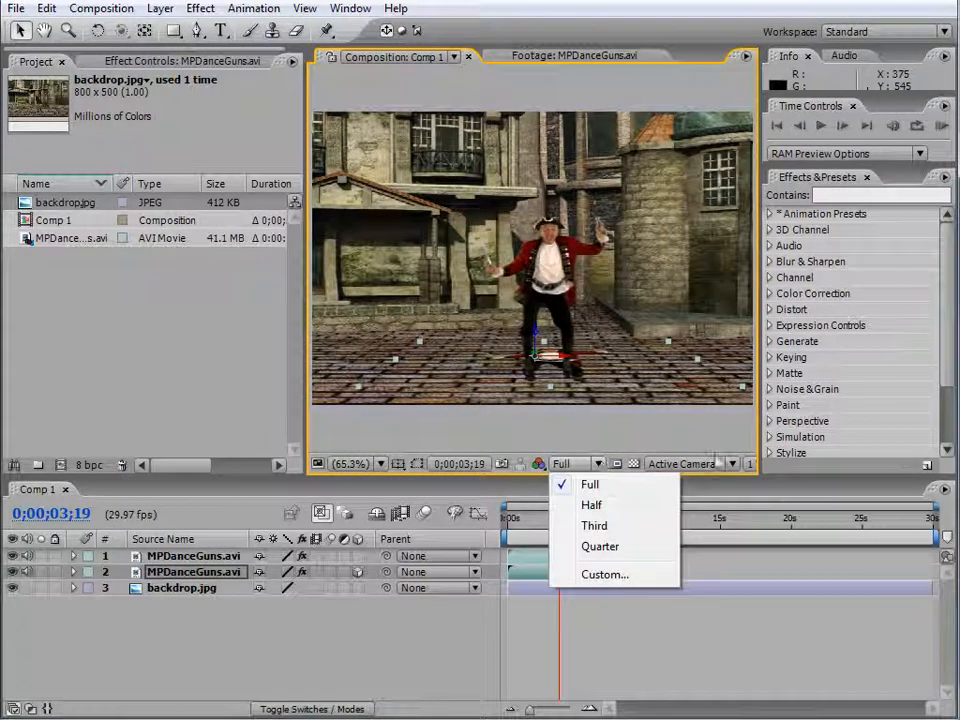
{"action": "left_click", "coordinate": [727, 465]}
{"action": "left_click", "coordinate": [686, 533]}
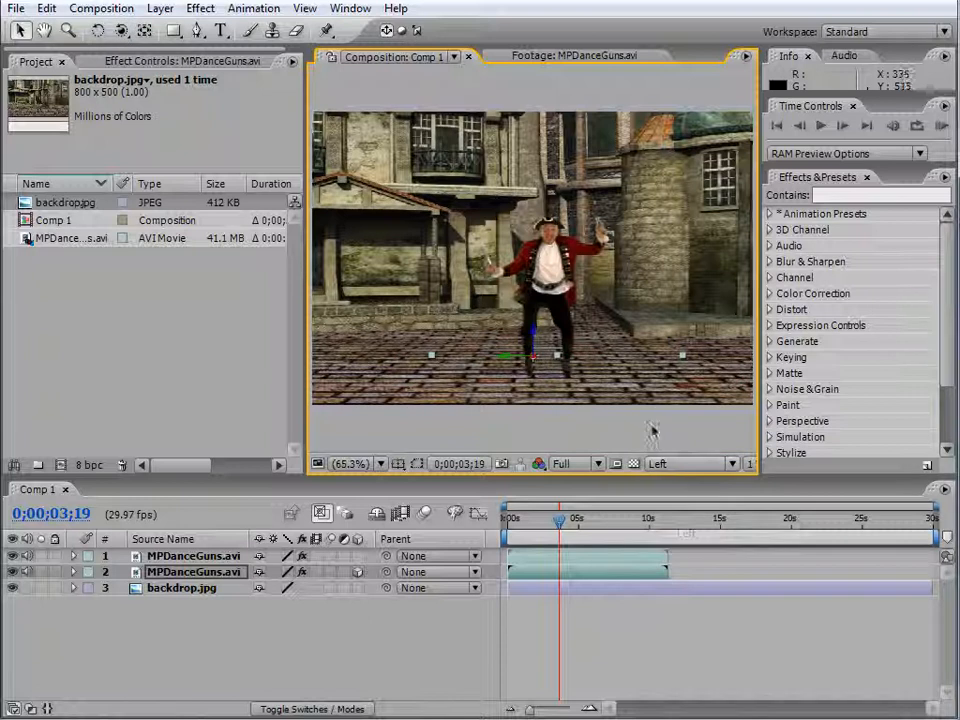
{"action": "left_click_drag", "start_coordinate": [515, 365], "coordinate": [405, 352]}
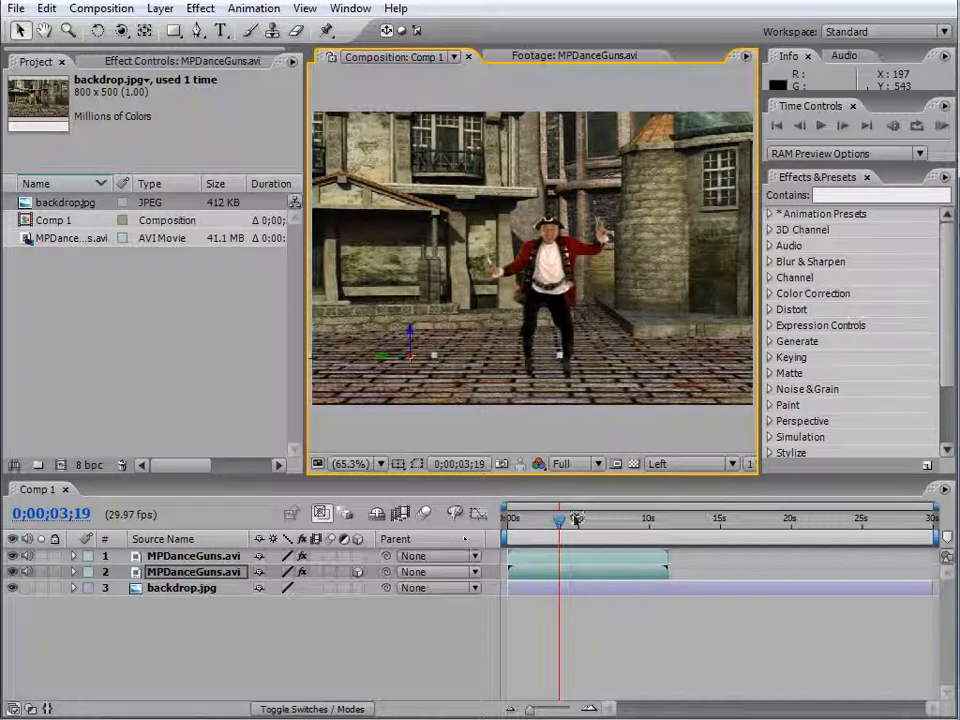
{"action": "left_click", "coordinate": [359, 560]}
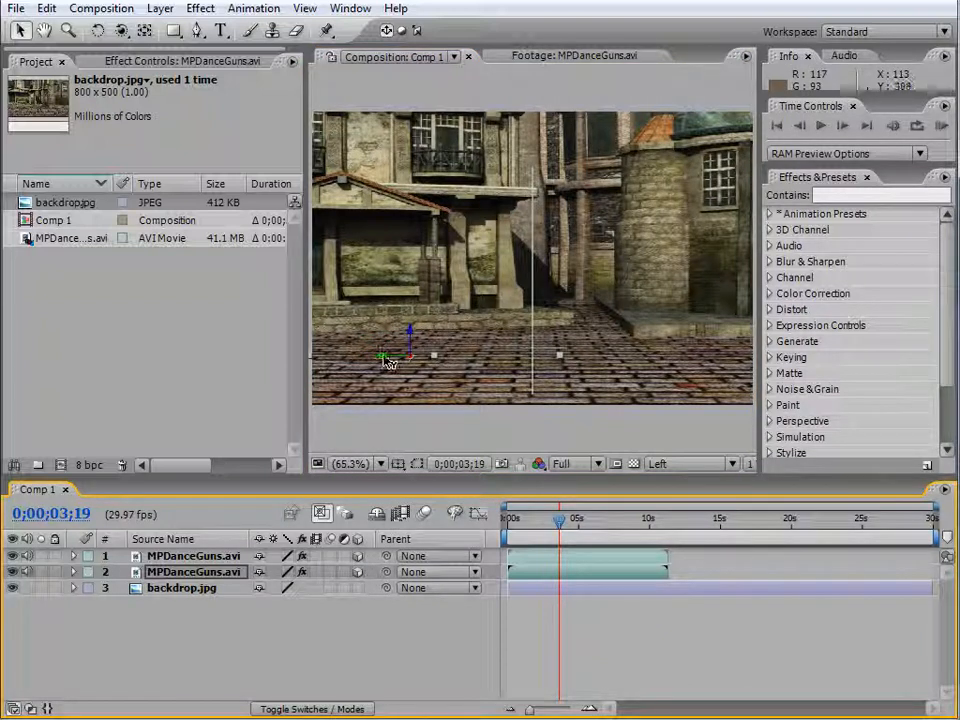
{"action": "mouse_move", "coordinate": [383, 357]}
{"action": "left_mouse_down"}
{"action": "mouse_move", "coordinate": [357, 357]}
{"action": "mouse_move", "coordinate": [390, 369]}
{"action": "mouse_move", "coordinate": [388, 356]}
{"action": "left_mouse_up"}
- Return to the Active Camera view and reposition the flat MPDanceGuns.avi copy under the performer's feet
{"action": "left_click", "coordinate": [597, 464]}
{"action": "left_click", "coordinate": [712, 464]}
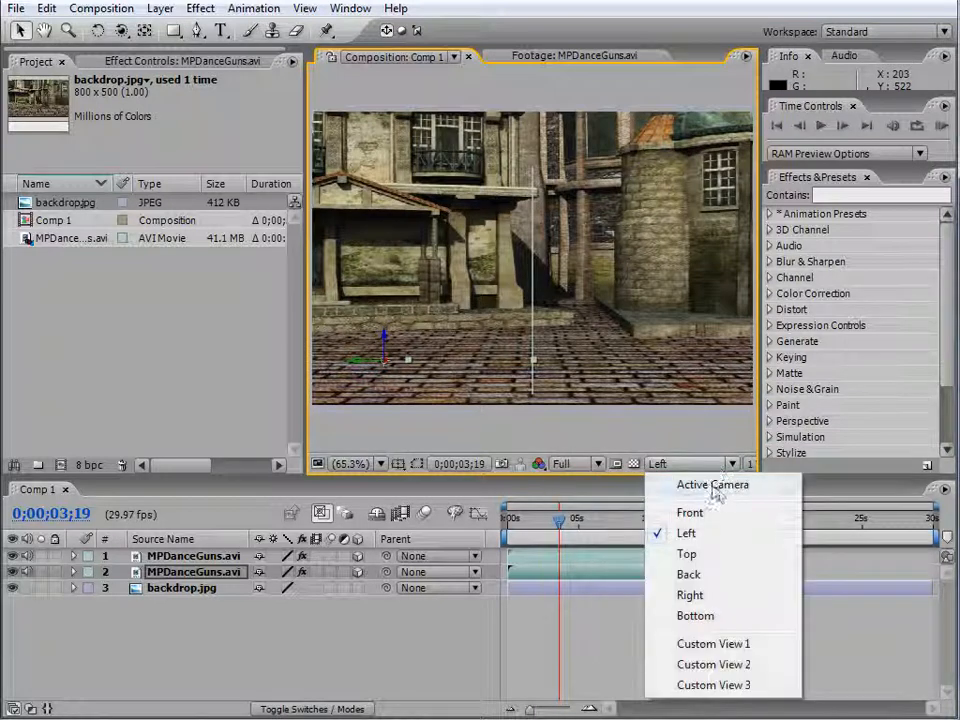
{"action": "left_click", "coordinate": [716, 489]}
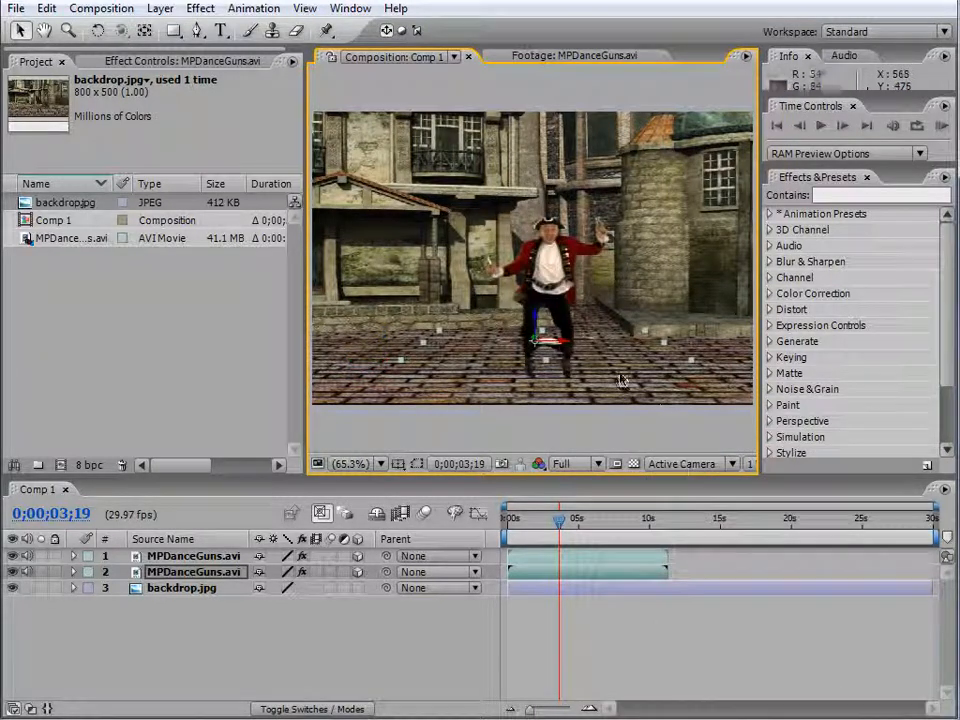
{"action": "left_click_drag", "start_coordinate": [572, 348], "coordinate": [518, 352]}
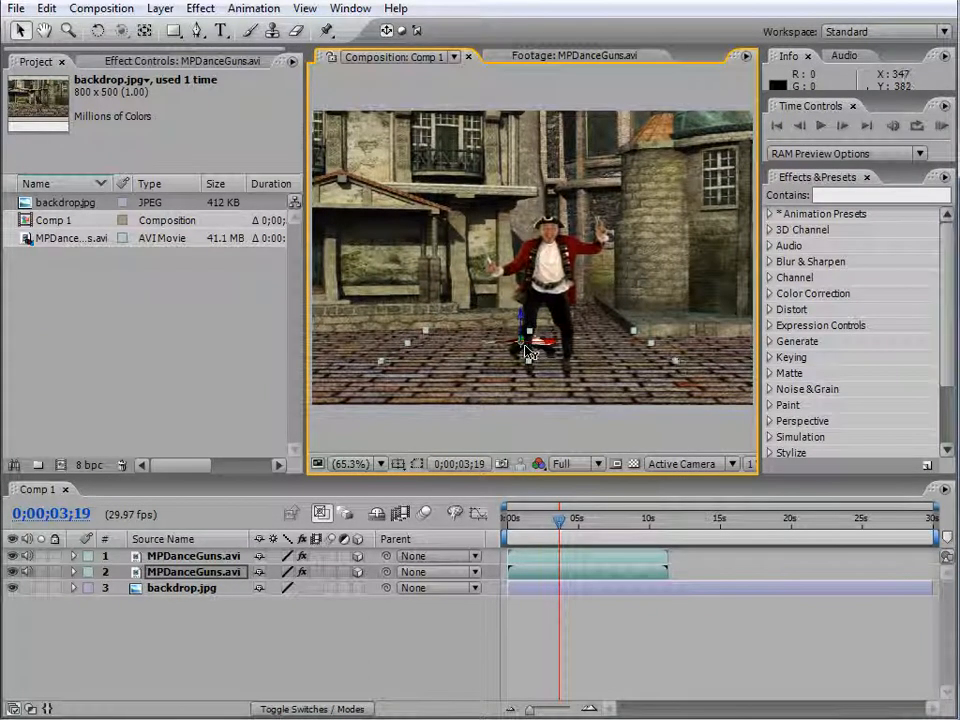
{"action": "left_click_drag", "start_coordinate": [557, 355], "coordinate": [577, 367]}
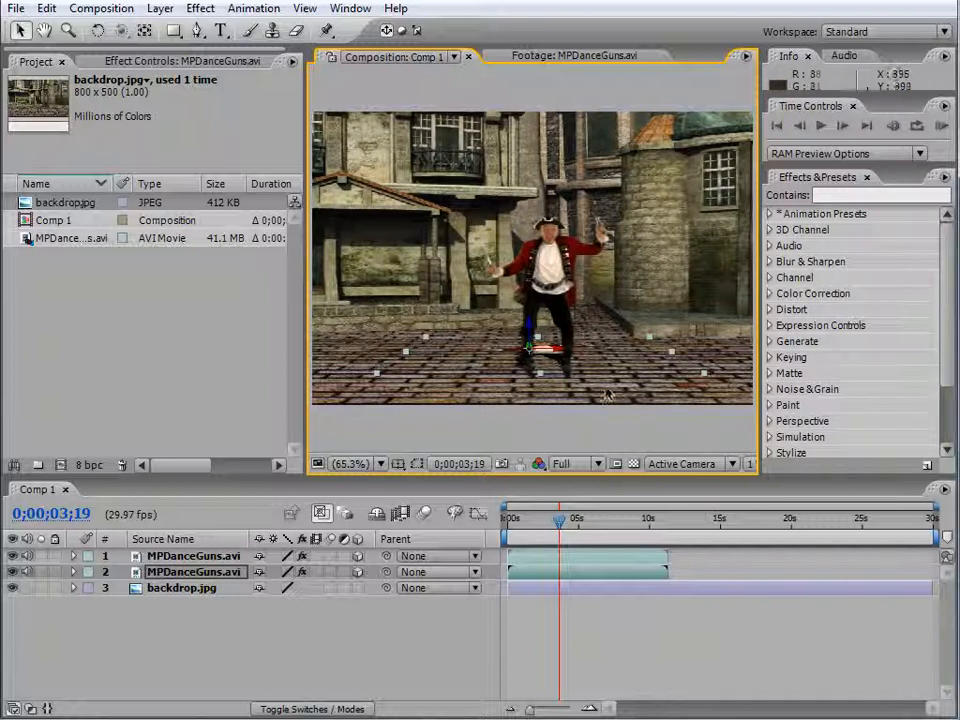
{"action": "left_click", "coordinate": [97, 30]}
{"action": "left_click_drag", "start_coordinate": [635, 331], "coordinate": [680, 342]}
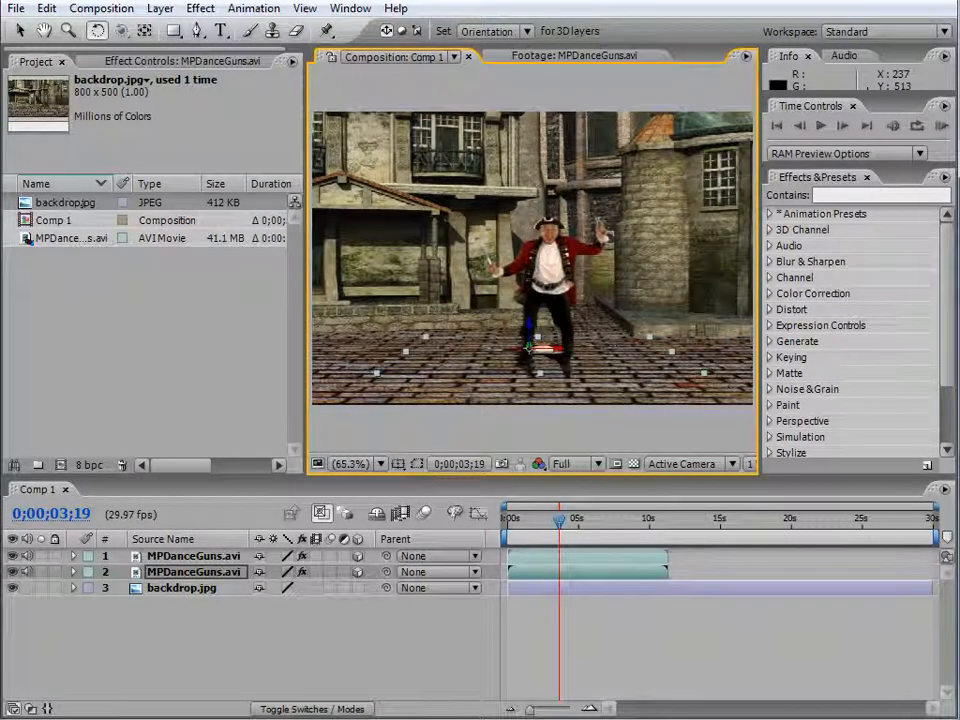
- Apply Hue/Saturation to the flat MPDanceGuns.avi copy with Master Saturation and Master Lightness at -100
{"action": "key", "text": "F3"}
{"action": "left_click", "coordinate": [199, 9]}
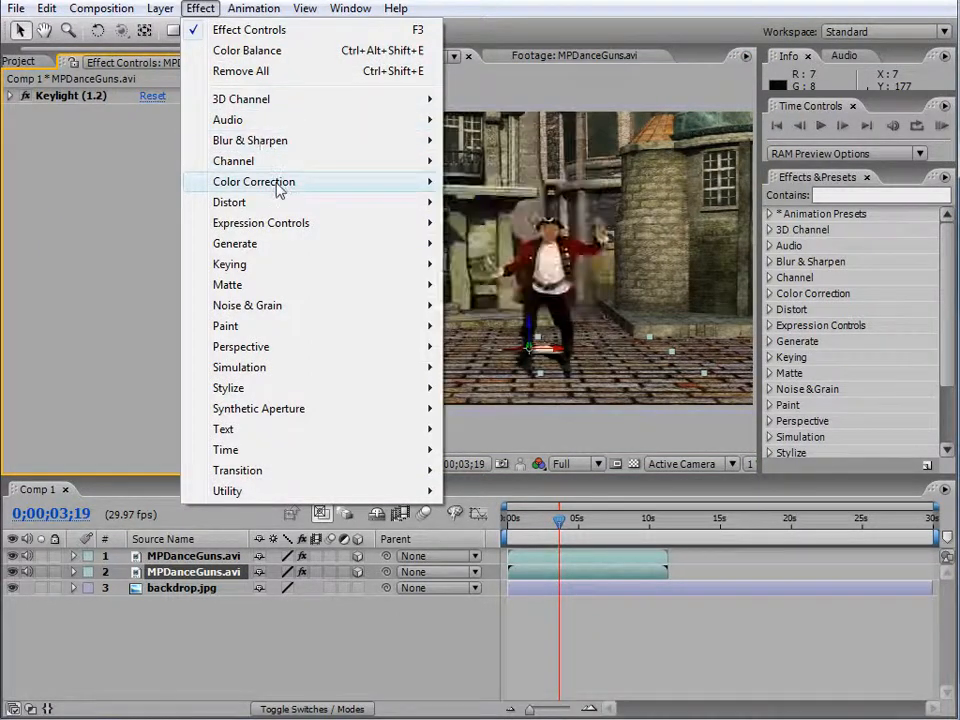
{"action": "mouse_move", "coordinate": [279, 189]}
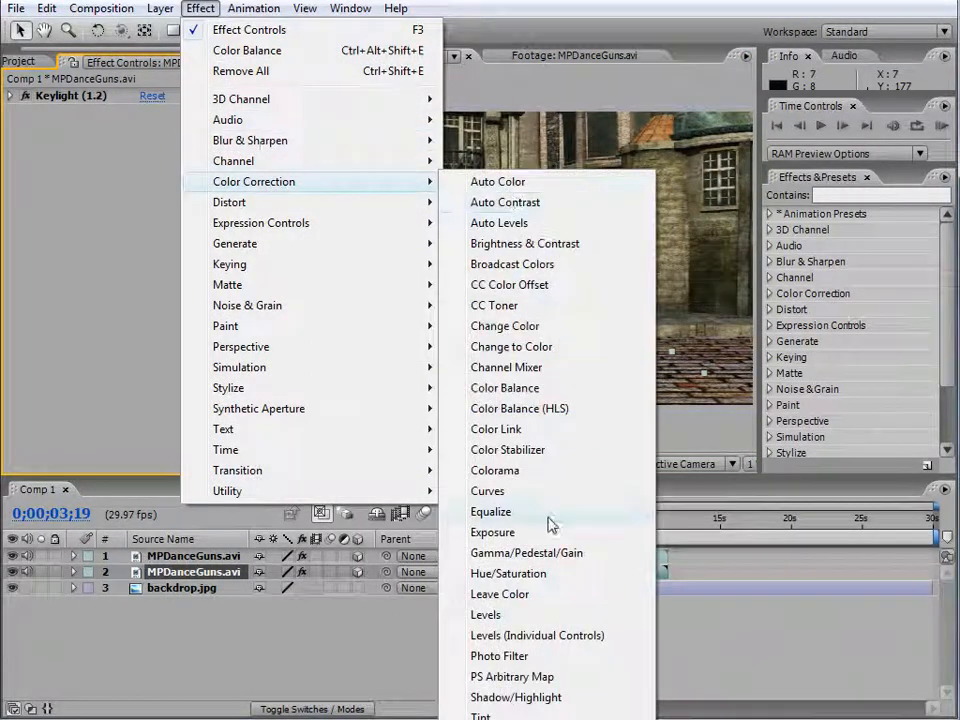
{"action": "left_click", "coordinate": [509, 574]}
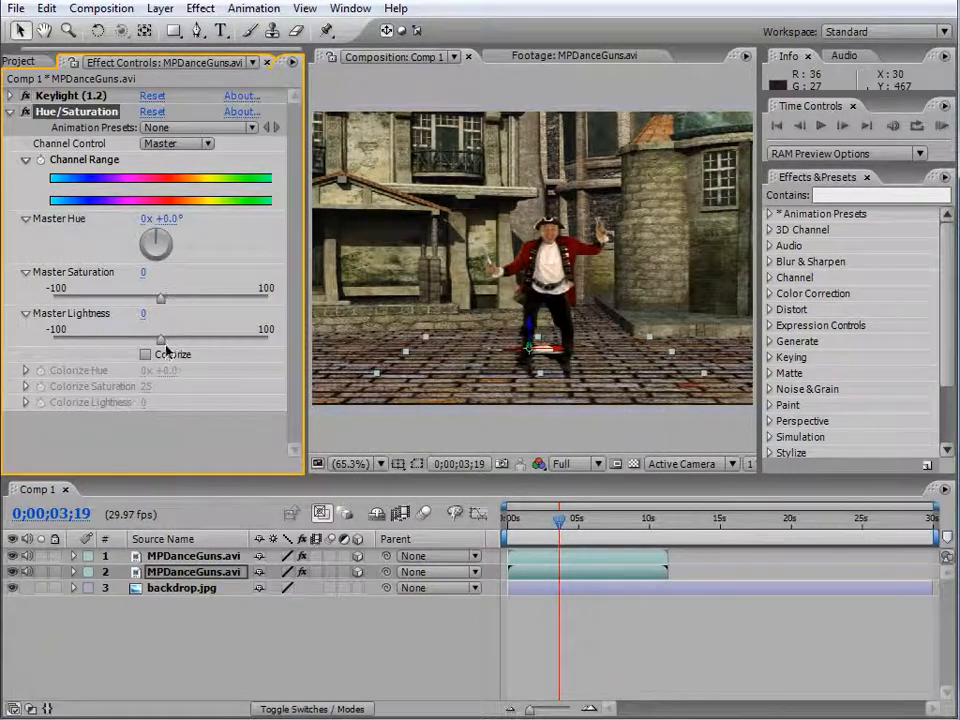
{"action": "left_click_drag", "start_coordinate": [162, 340], "coordinate": [21, 338]}
{"action": "left_click_drag", "start_coordinate": [160, 300], "coordinate": [45, 299]}
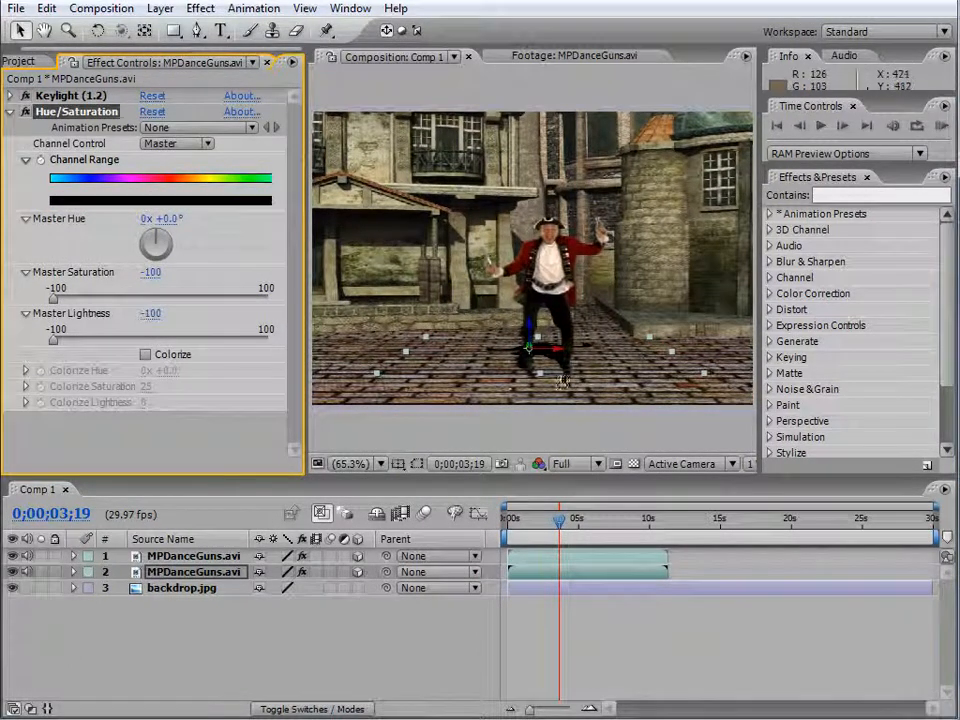
{"action": "left_click", "coordinate": [12, 111]}
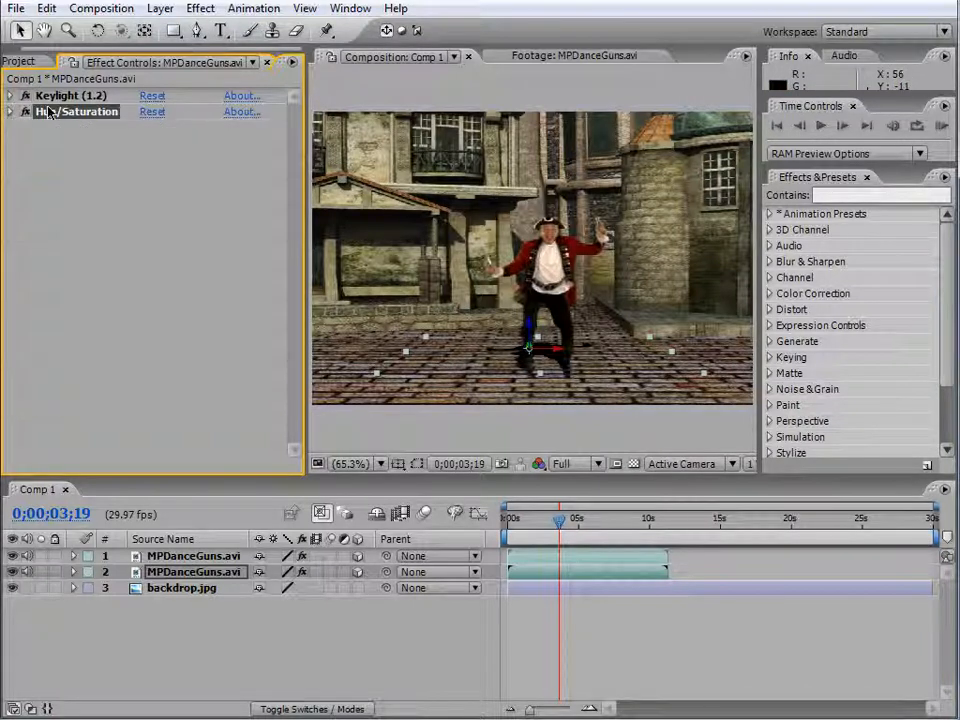
- Apply a Linear Wipe effect to the flat MPDanceGuns.avi copy and set its Wipe Angle to 0°
{"action": "left_click", "coordinate": [200, 8]}
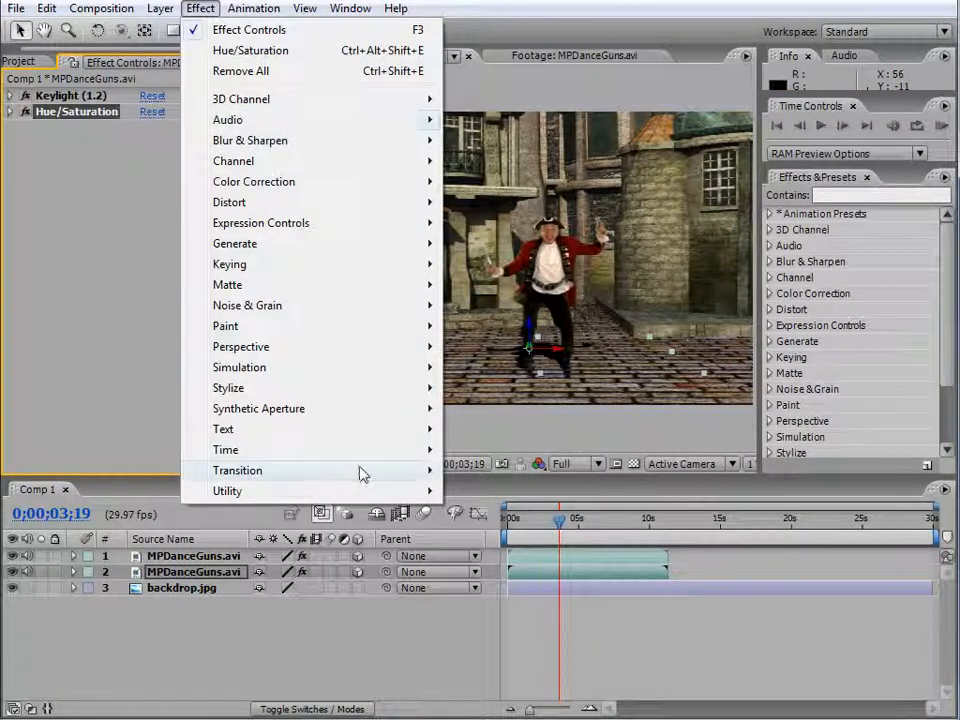
{"action": "mouse_move", "coordinate": [360, 472]}
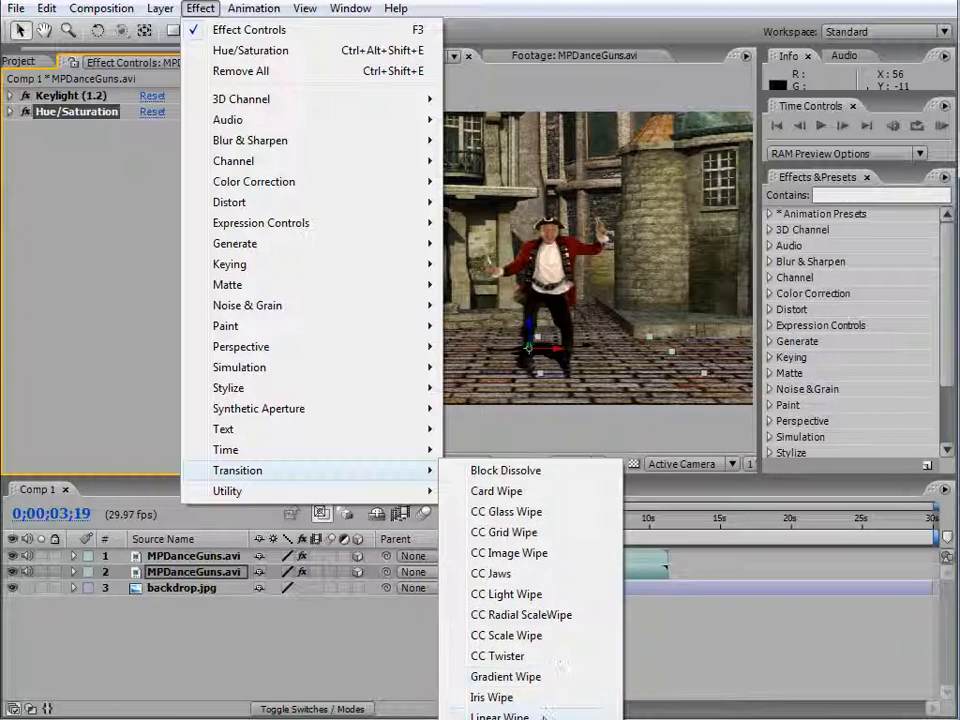
{"action": "left_click", "coordinate": [545, 716]}
{"action": "left_click", "coordinate": [170, 175]}
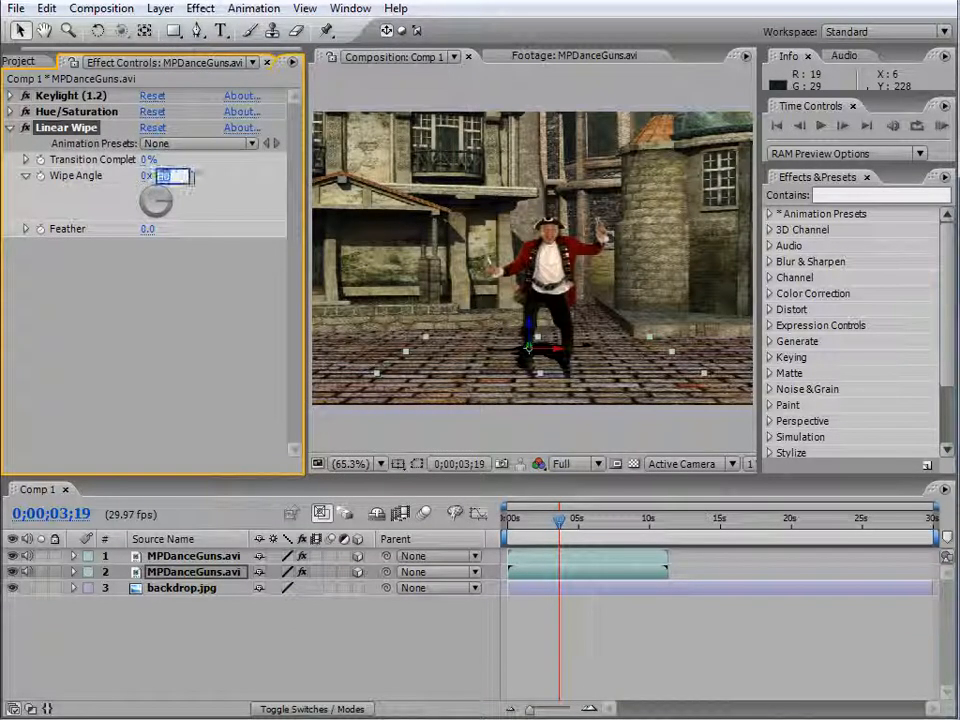
{"action": "type", "text": "0"}
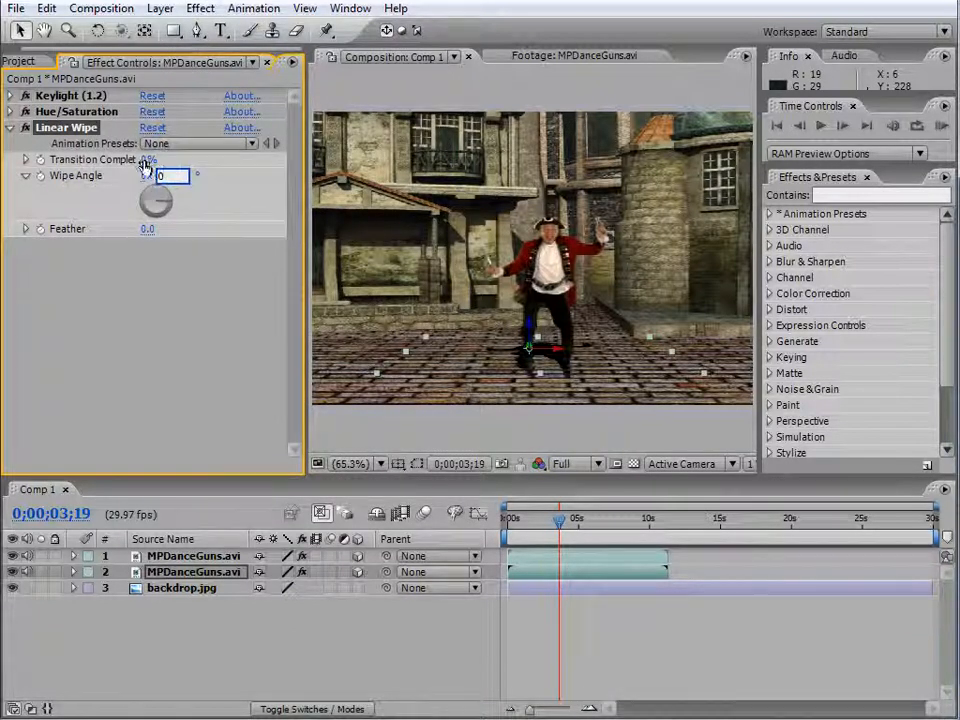
{"action": "left_click", "coordinate": [146, 160]}
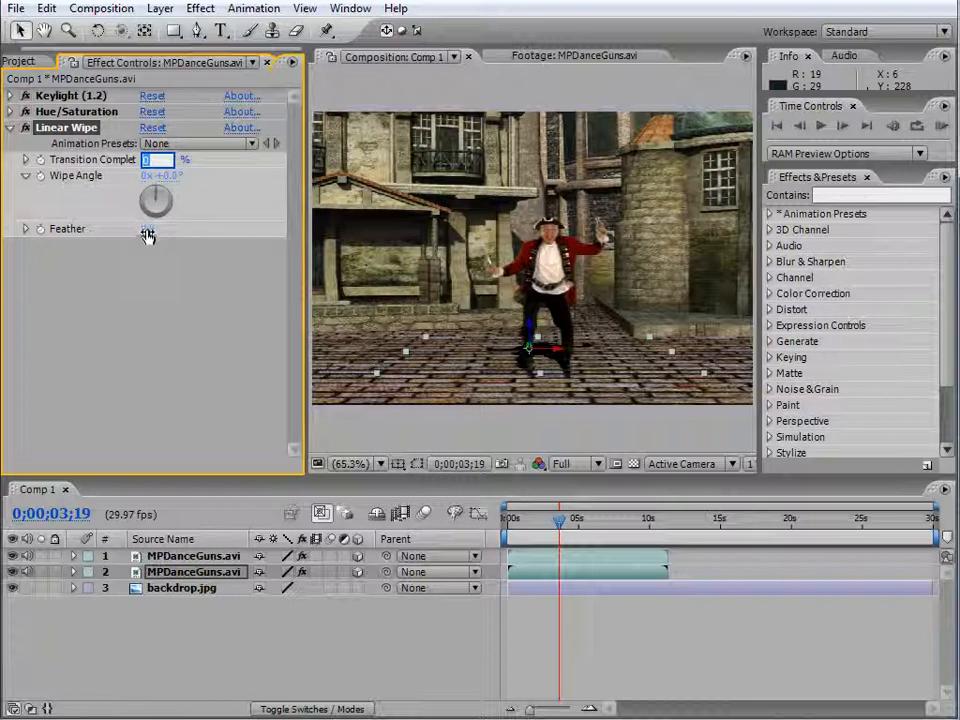
{"action": "key", "text": "Return"}
- Adjust the Linear Wipe to 51% Transition Completion, a 185° Wipe Angle and a Feather of 294
{"action": "left_click_drag", "start_coordinate": [145, 161], "coordinate": [178, 199]}
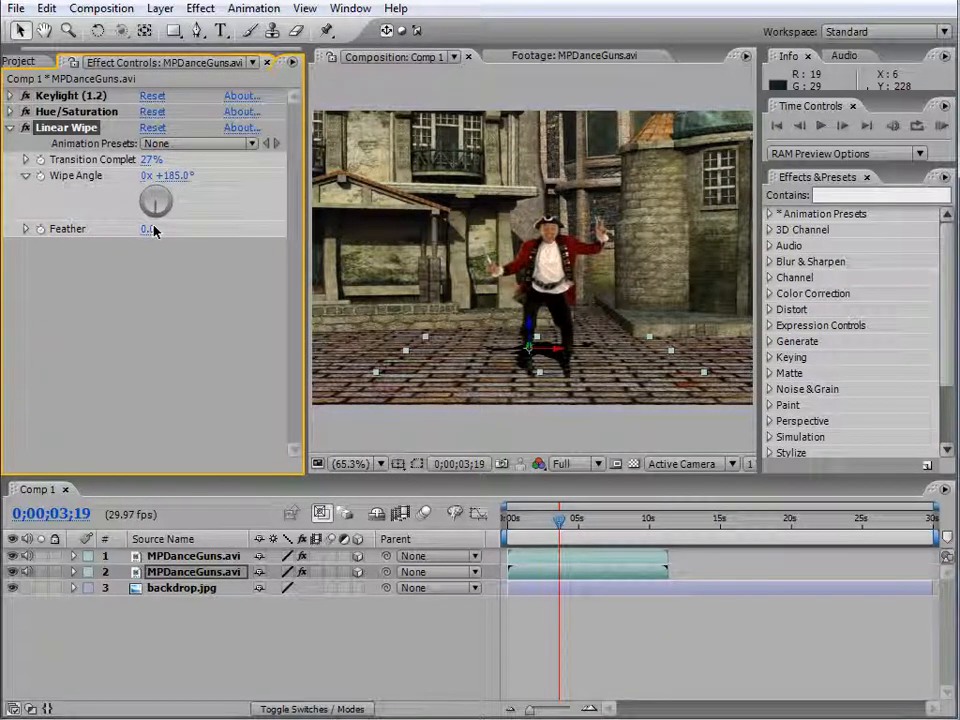
{"action": "mouse_move", "coordinate": [150, 163]}
{"action": "left_mouse_down"}
{"action": "mouse_move", "coordinate": [180, 163]}
{"action": "mouse_move", "coordinate": [155, 160]}
{"action": "left_mouse_up"}
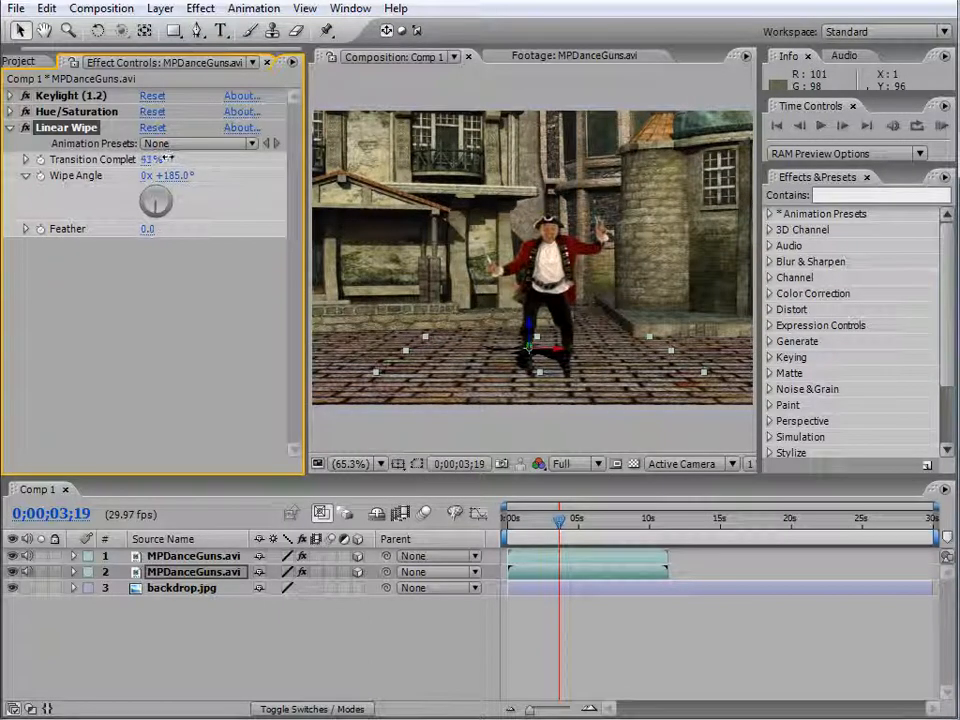
{"action": "left_click_drag", "start_coordinate": [200, 228], "coordinate": [309, 231]}
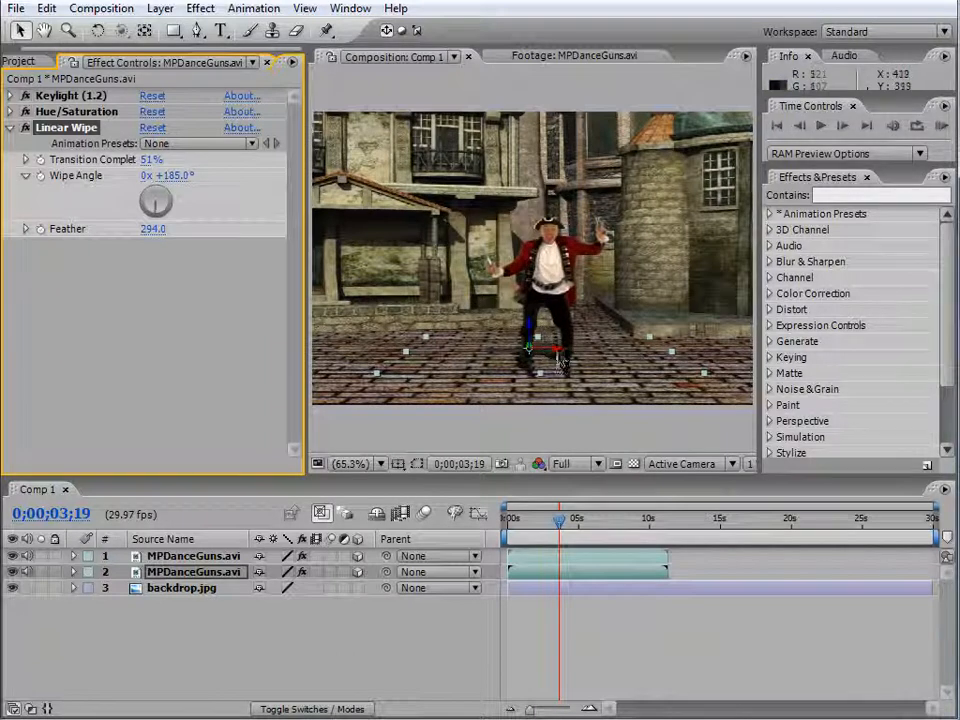
- Reduce the Opacity of the flat MPDanceGuns.avi copy to 86%
{"action": "left_click", "coordinate": [73, 572]}
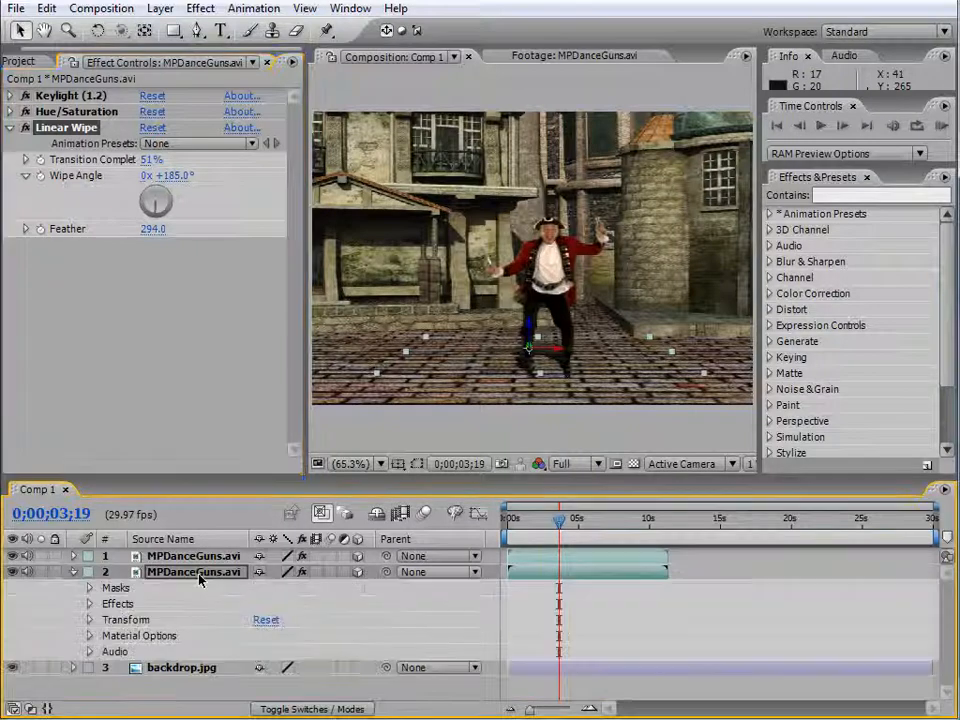
{"action": "left_click", "coordinate": [89, 604]}
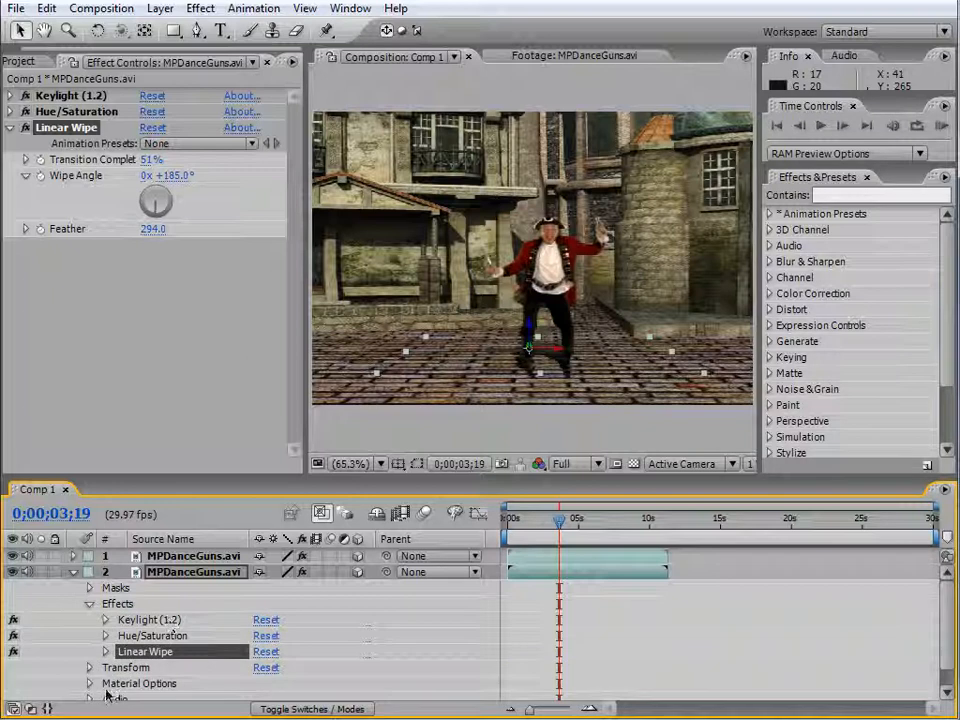
{"action": "left_click", "coordinate": [89, 667]}
{"action": "scroll", "coordinate": [160, 621], "scroll_direction": "down", "scroll_amount": 3}
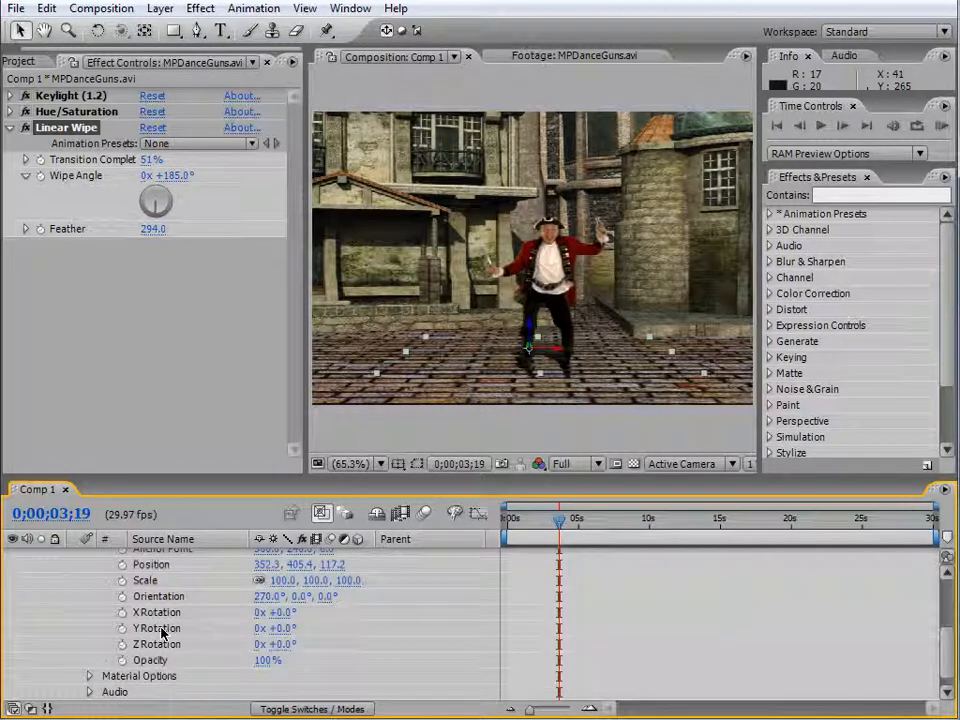
{"action": "left_click_drag", "start_coordinate": [262, 660], "coordinate": [493, 612]}
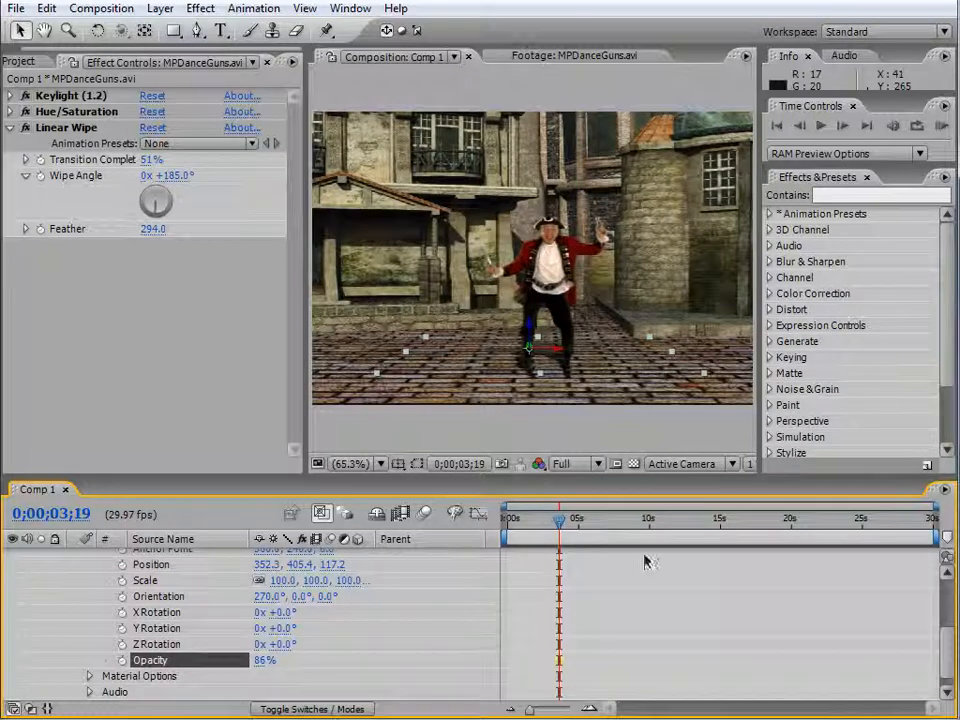
- Move the current time to 0;00;00;00 and collapse the properties of the flat MPDanceGuns.avi copy
{"action": "left_click_drag", "start_coordinate": [548, 518], "coordinate": [467, 518]}
{"action": "key", "text": "space"}
{"action": "left_click_drag", "start_coordinate": [949, 660], "coordinate": [952, 606]}
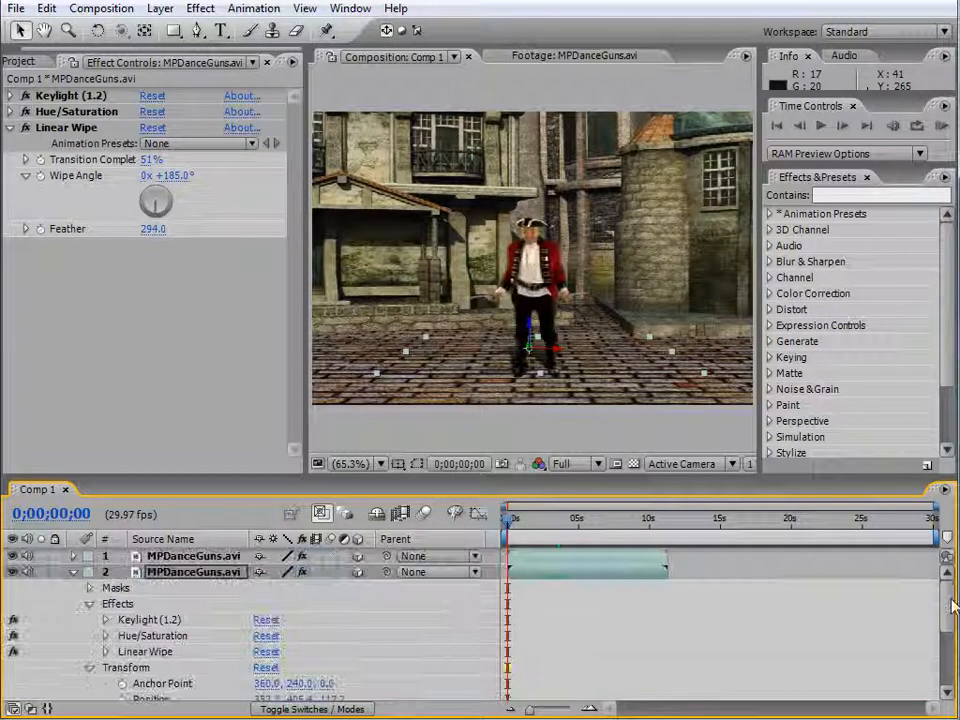
{"action": "left_click", "coordinate": [72, 572]}
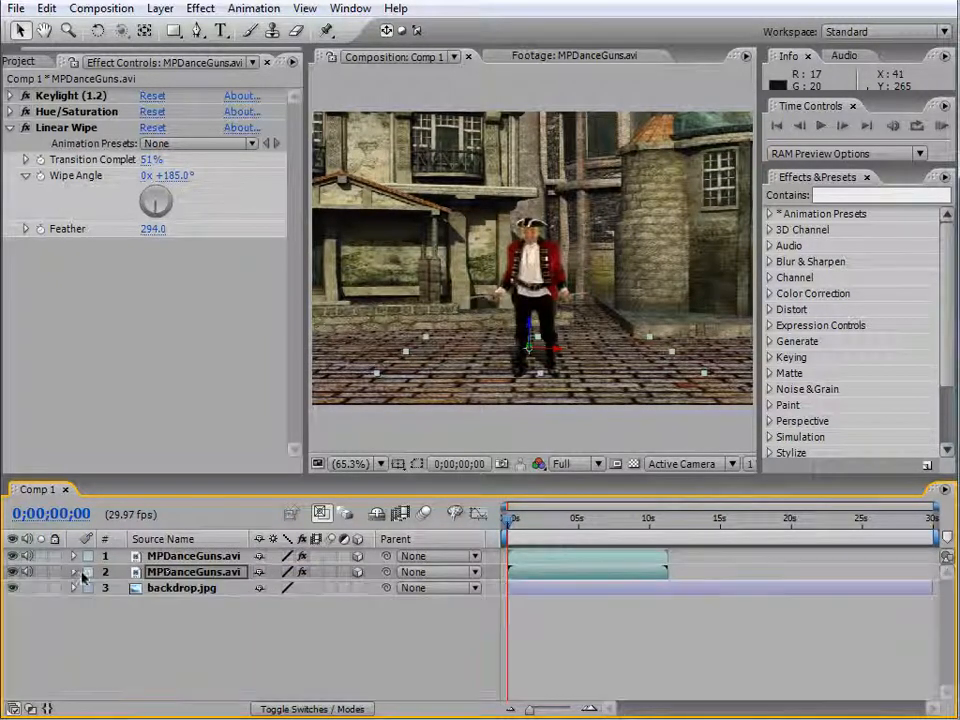
- Add a new adjustment layer above all the layers in Comp 1
{"action": "left_click", "coordinate": [161, 10]}
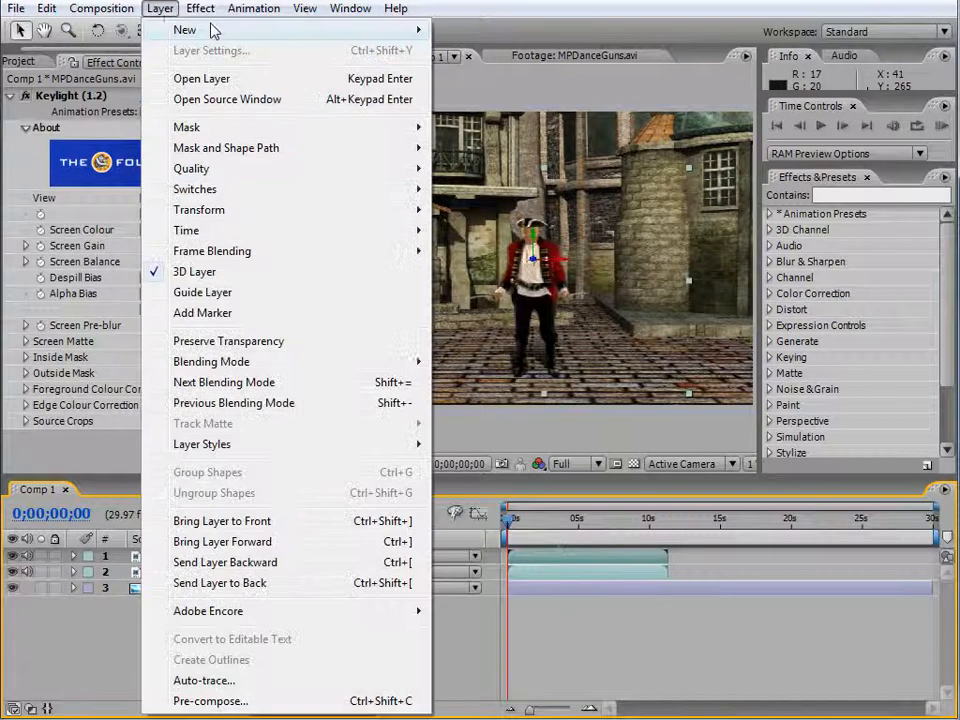
{"action": "mouse_move", "coordinate": [214, 30]}
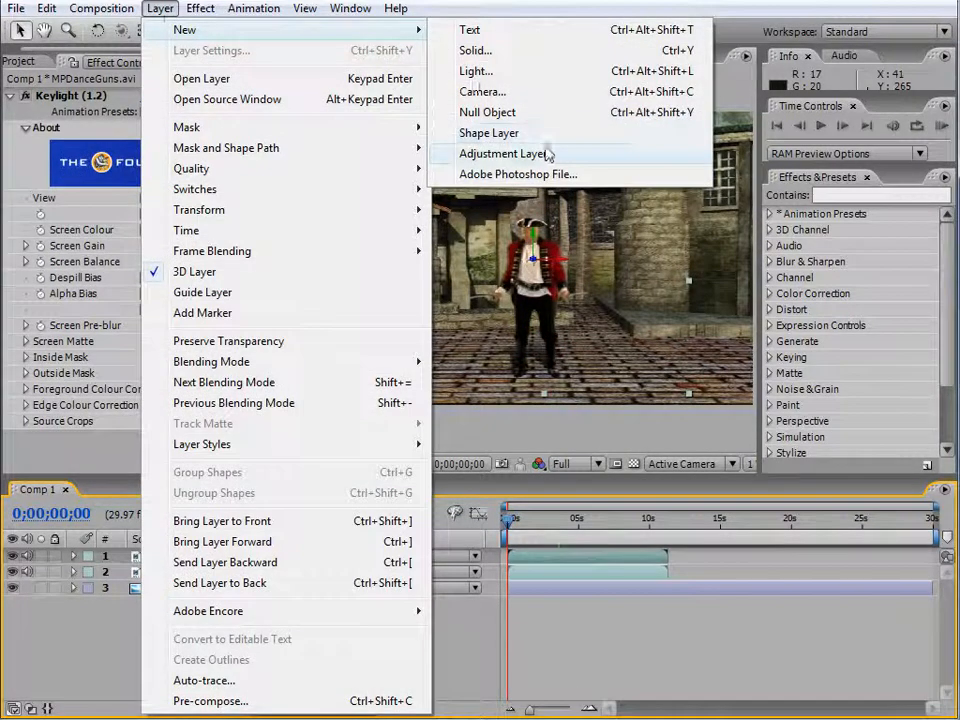
{"action": "left_click", "coordinate": [549, 153]}
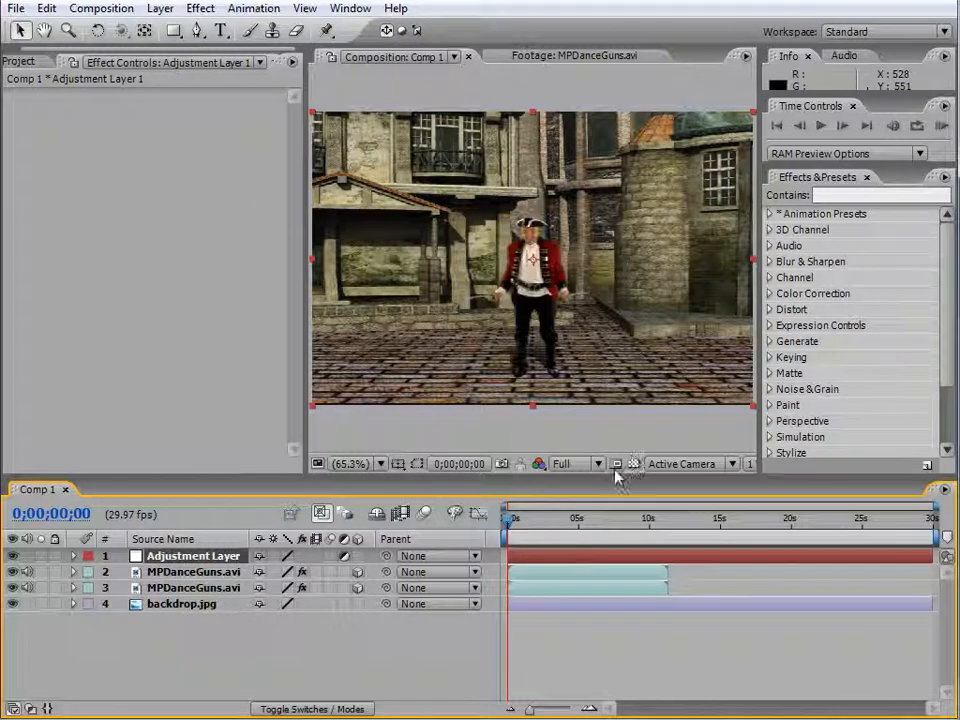
- Apply Levels to the adjustment layer and raise Input Black to about 19
{"action": "left_click", "coordinate": [202, 9]}
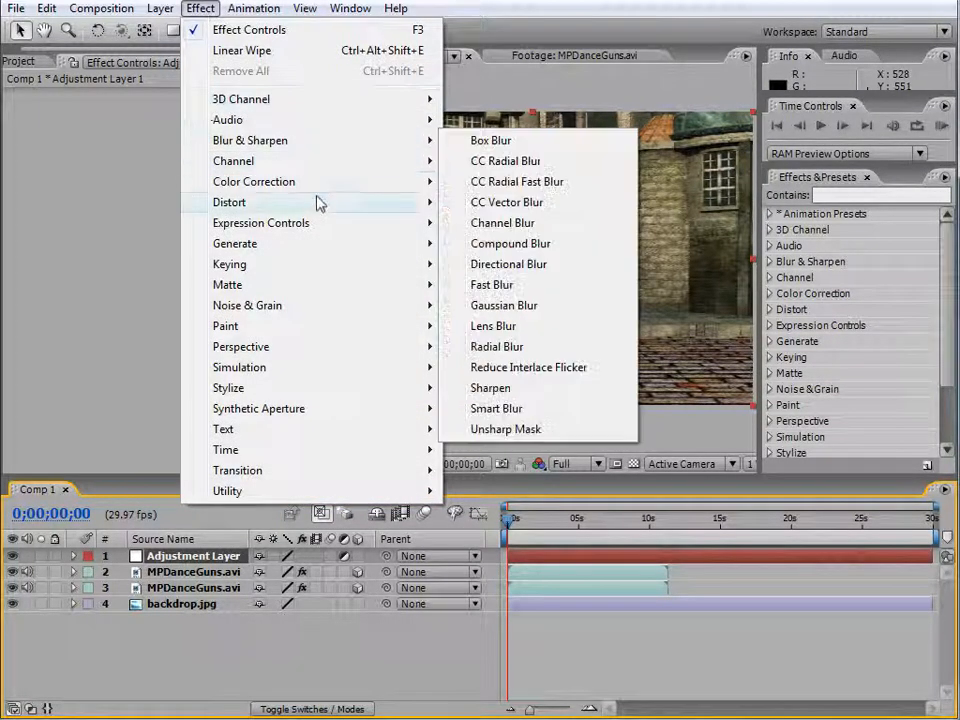
{"action": "mouse_move", "coordinate": [309, 252]}
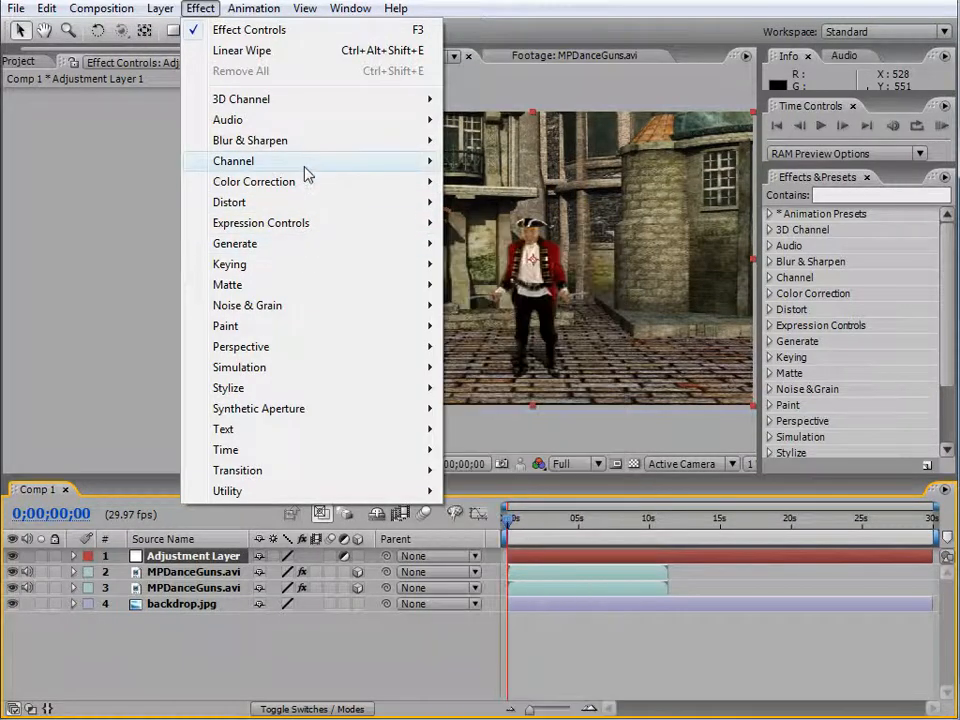
{"action": "mouse_move", "coordinate": [360, 182]}
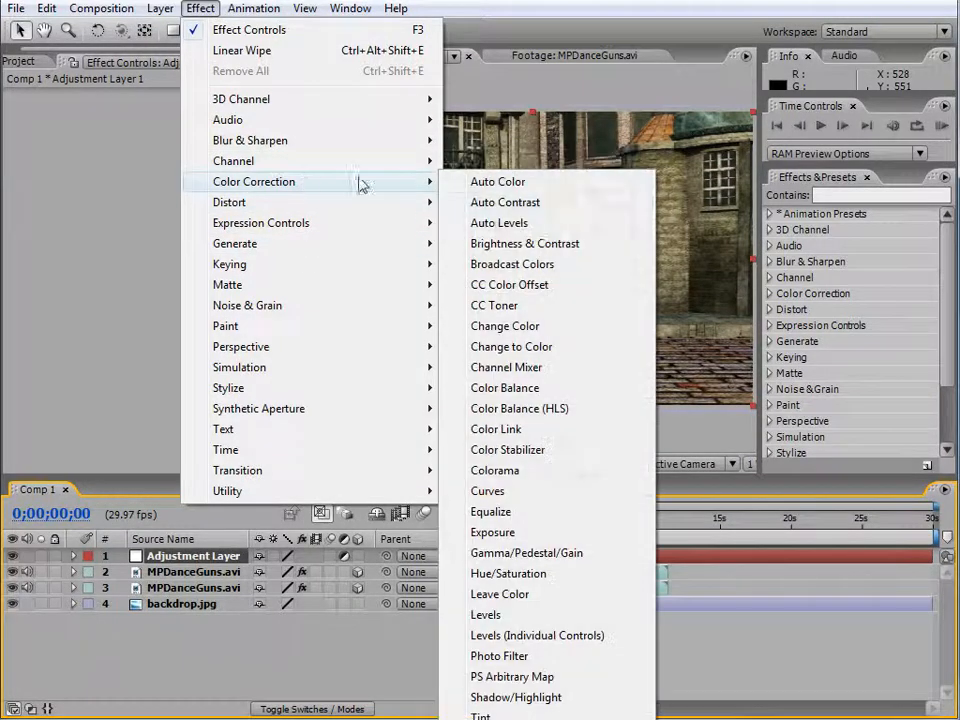
{"action": "left_click", "coordinate": [533, 615]}
{"action": "left_click_drag", "start_coordinate": [62, 226], "coordinate": [79, 221]}
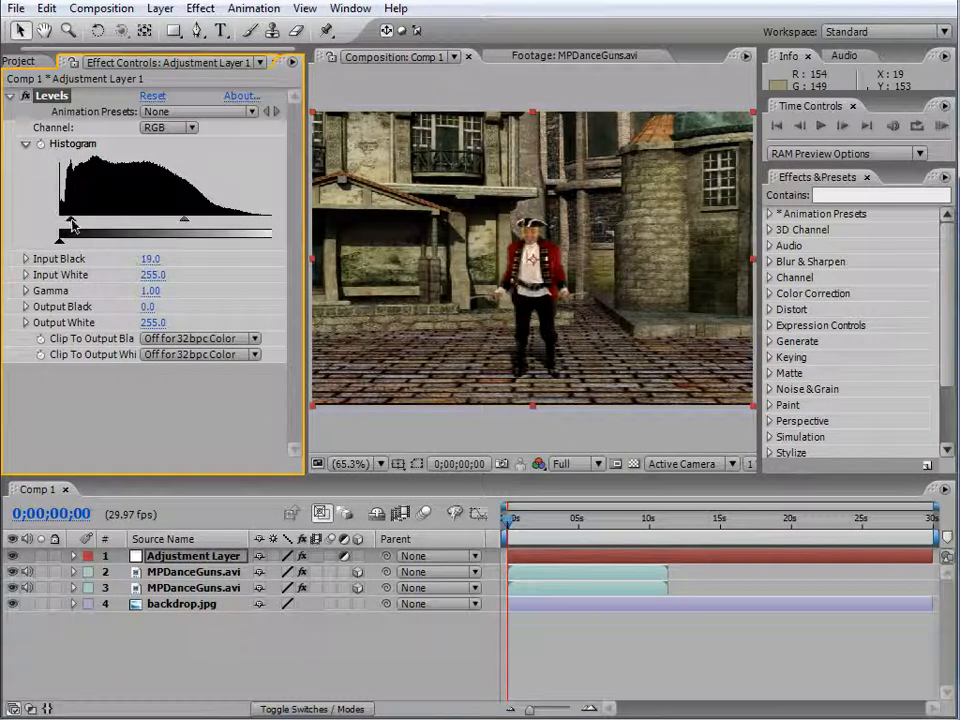
- Lower the adjustment layer's Levels Gamma to about 0.95 and collapse the Levels effect
{"action": "mouse_move", "coordinate": [186, 222]}
{"action": "left_mouse_down"}
{"action": "mouse_move", "coordinate": [177, 220]}
{"action": "mouse_move", "coordinate": [200, 222]}
{"action": "mouse_move", "coordinate": [191, 221]}
{"action": "left_mouse_up"}
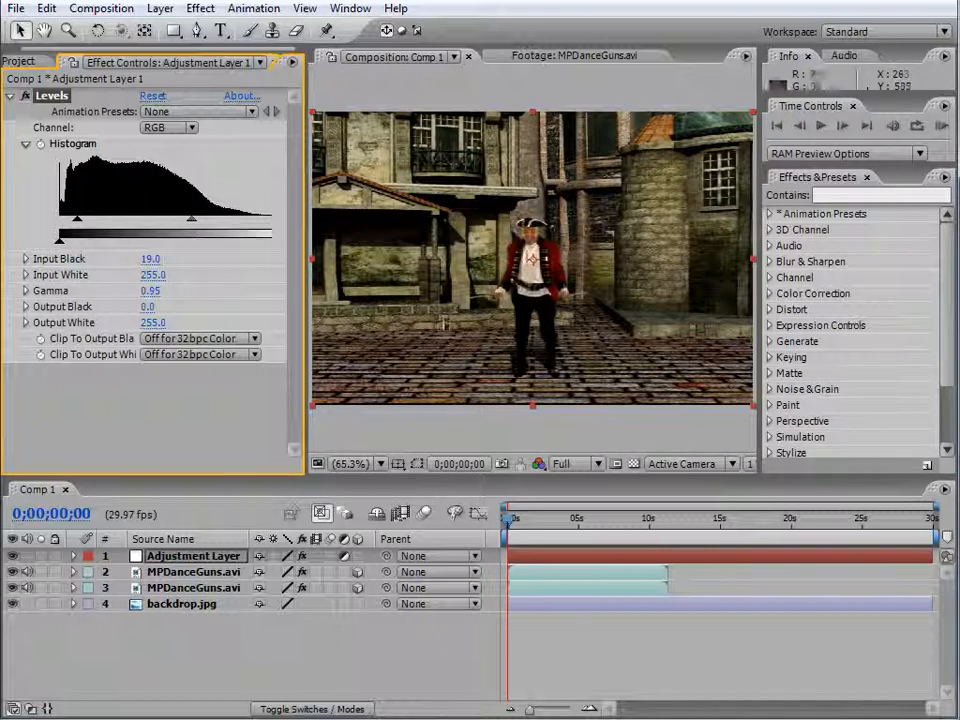
{"action": "left_click", "coordinate": [12, 96]}
- Add a new 720 x 480 solid coloured black (000000) above all the layers in Comp 1
{"action": "left_click", "coordinate": [160, 9]}
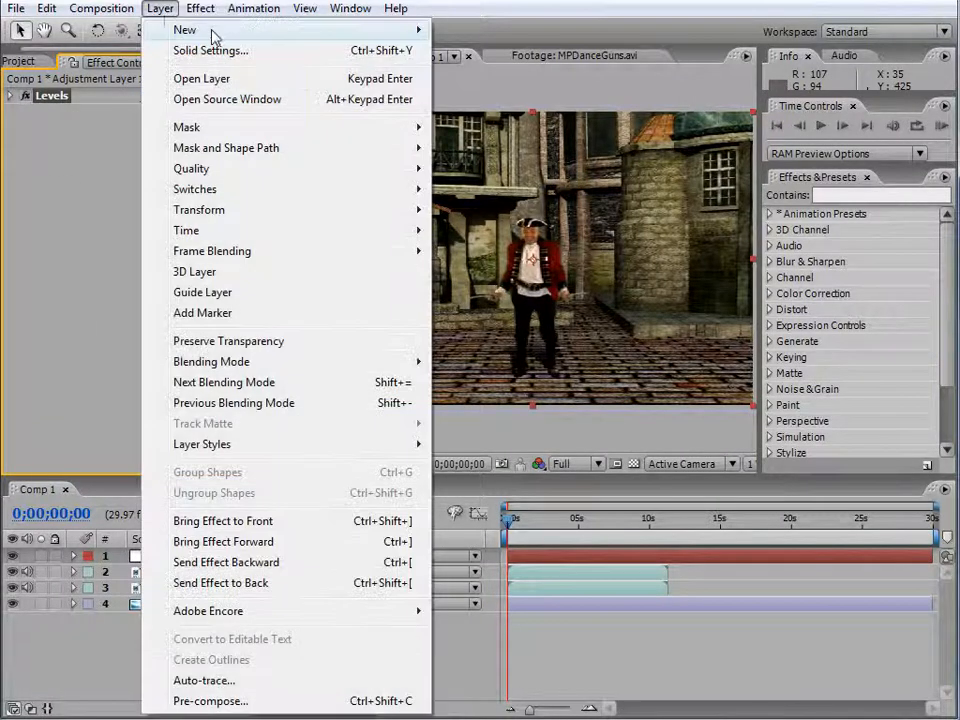
{"action": "mouse_move", "coordinate": [232, 37]}
{"action": "left_click", "coordinate": [527, 50]}
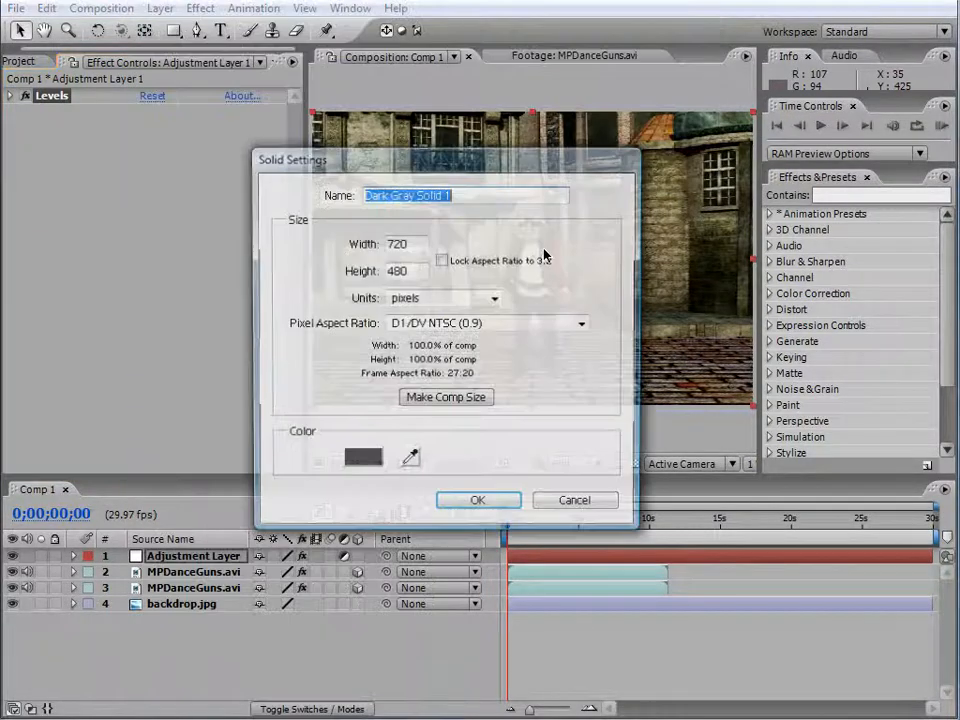
{"action": "left_click", "coordinate": [372, 456]}
{"action": "type", "text": "000000"}
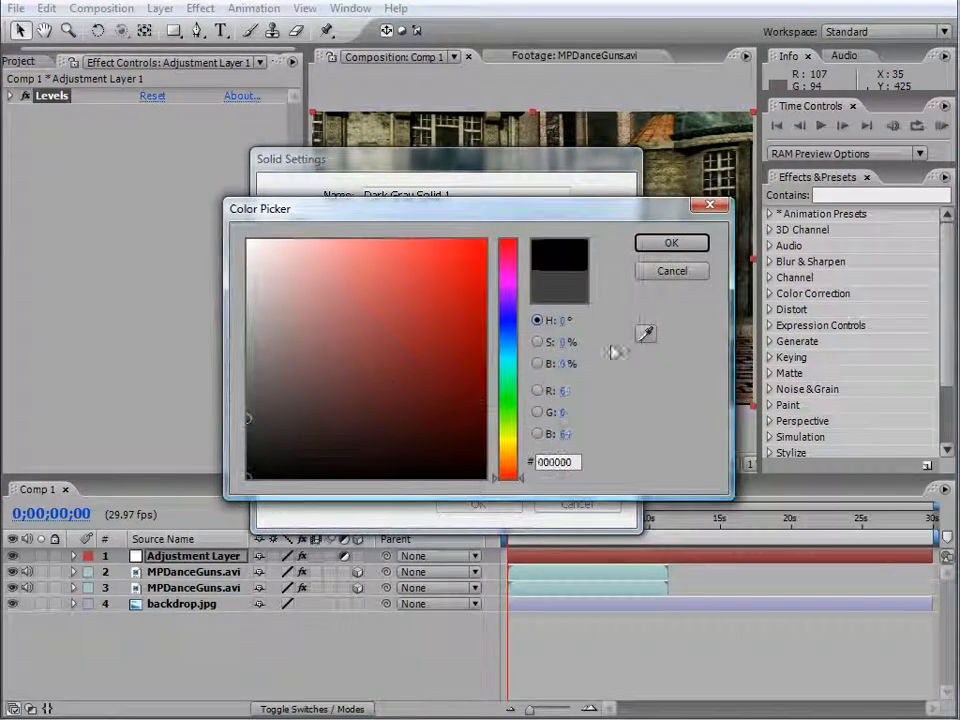
{"action": "left_click", "coordinate": [674, 243]}
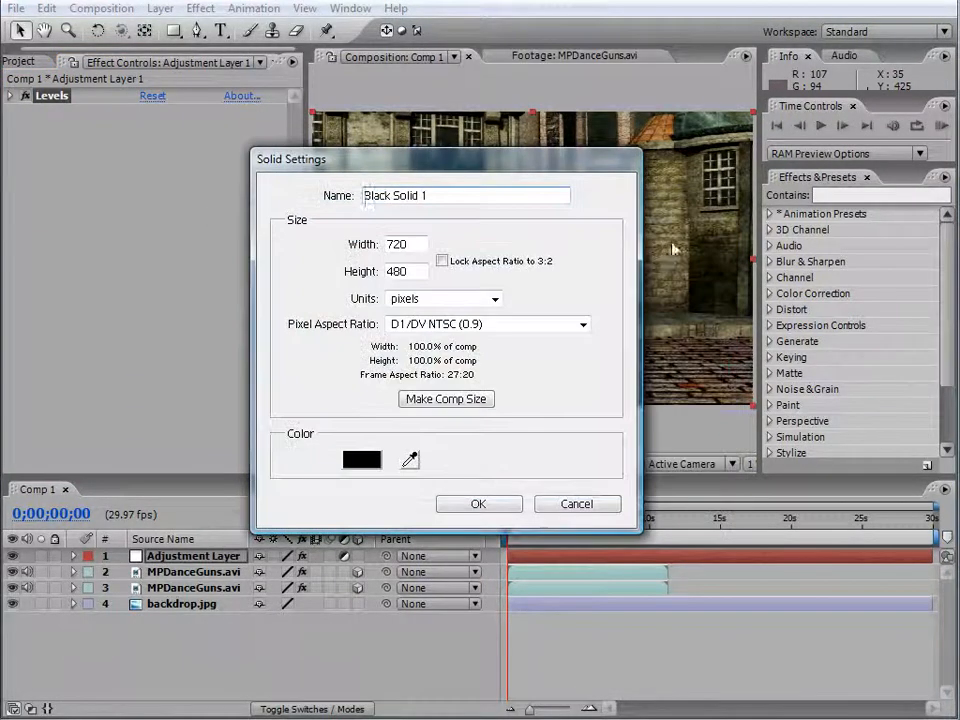
{"action": "left_click", "coordinate": [476, 504]}
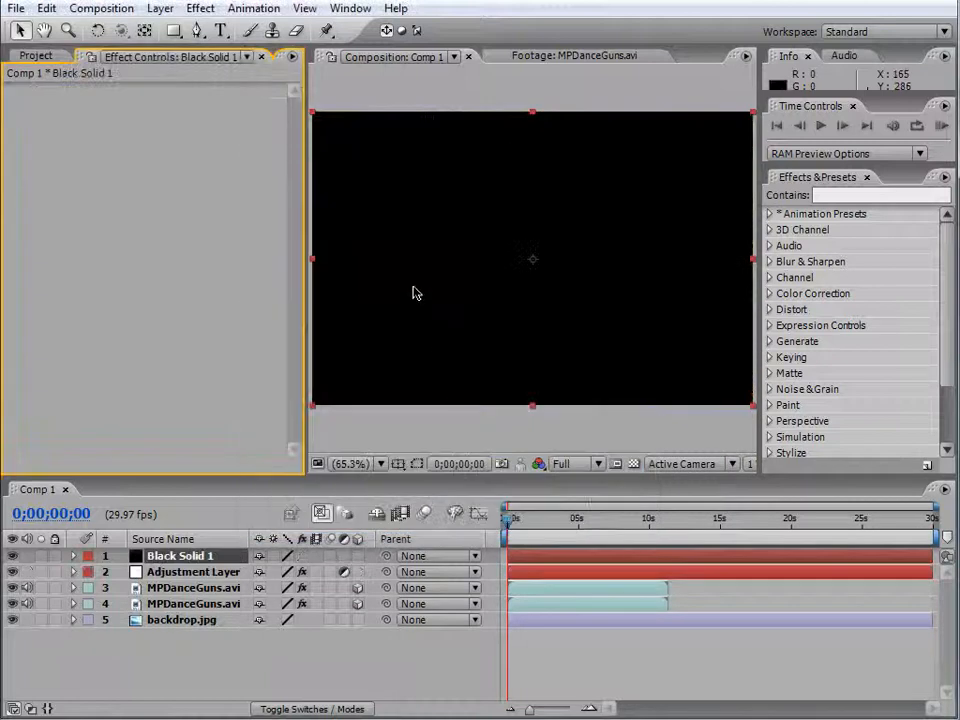
- Add an elliptical mask filling the full frame of the black solid and return to the Selection tool
{"action": "left_click", "coordinate": [182, 37]}
{"action": "left_click", "coordinate": [246, 73]}
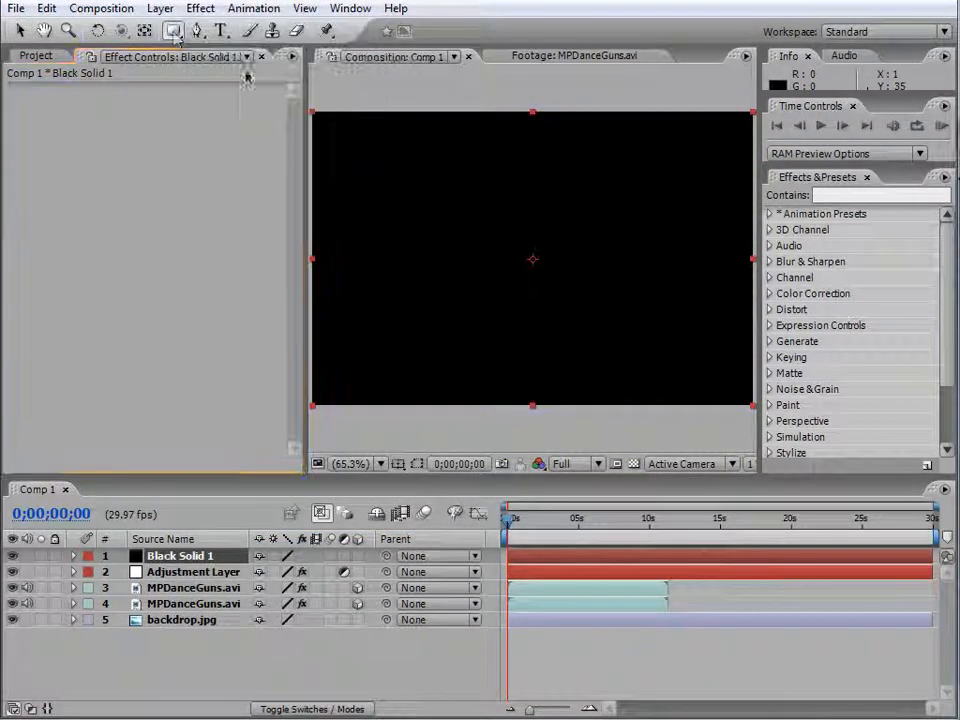
{"action": "double_click", "coordinate": [172, 31]}
{"action": "key", "text": "v"}
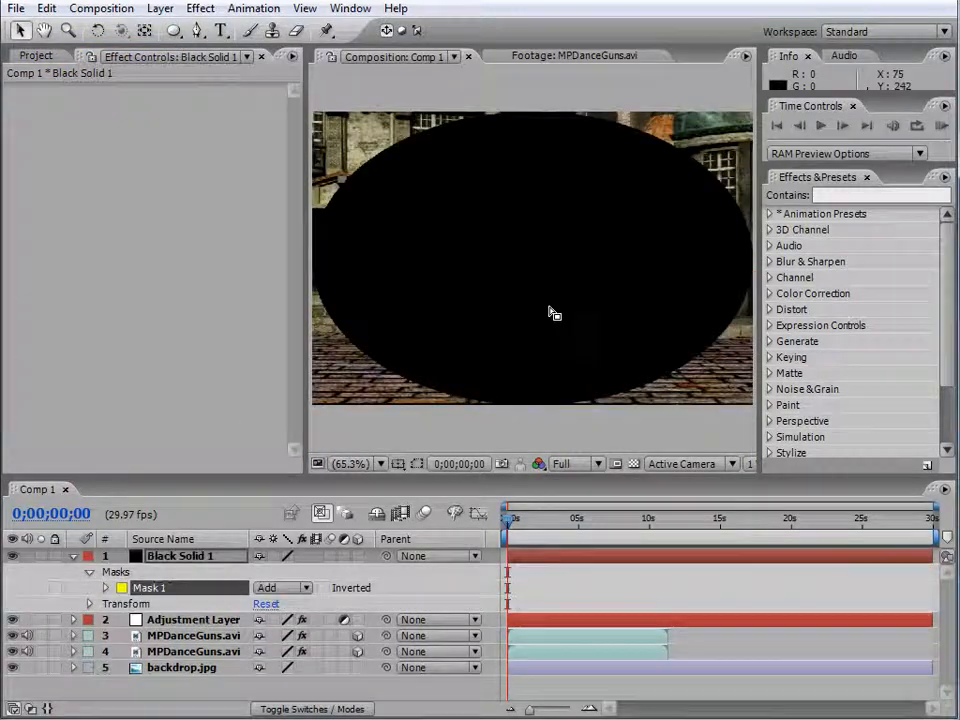
- Turn the black solid's mask into a soft vignette using Subtract mode, a feather of about 203 pixels and 66% mask opacity
{"action": "left_click", "coordinate": [106, 588]}
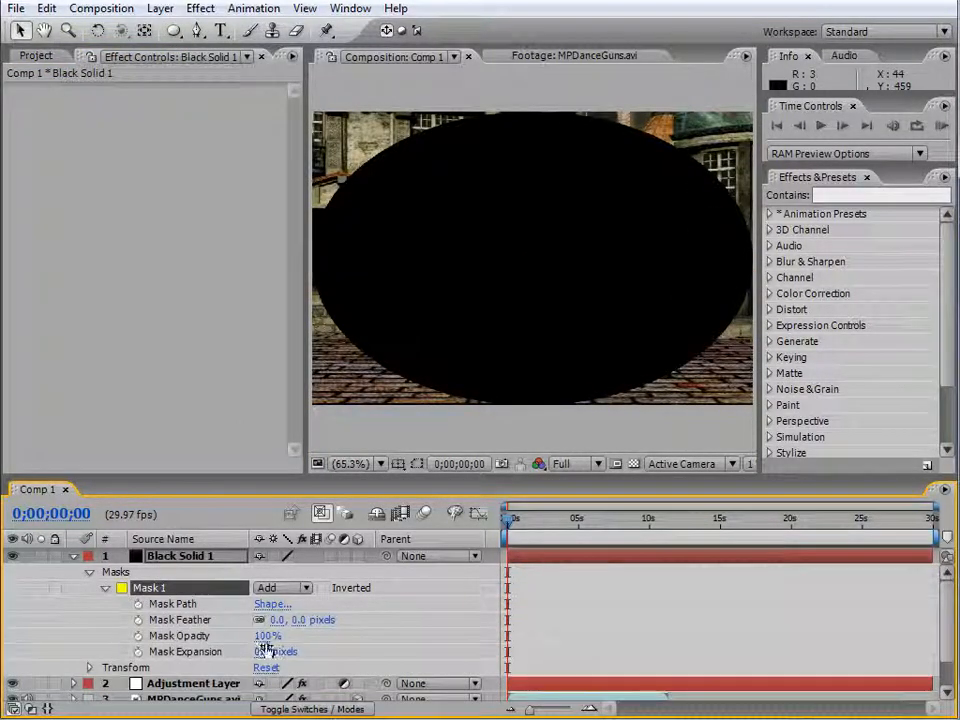
{"action": "left_click", "coordinate": [305, 593]}
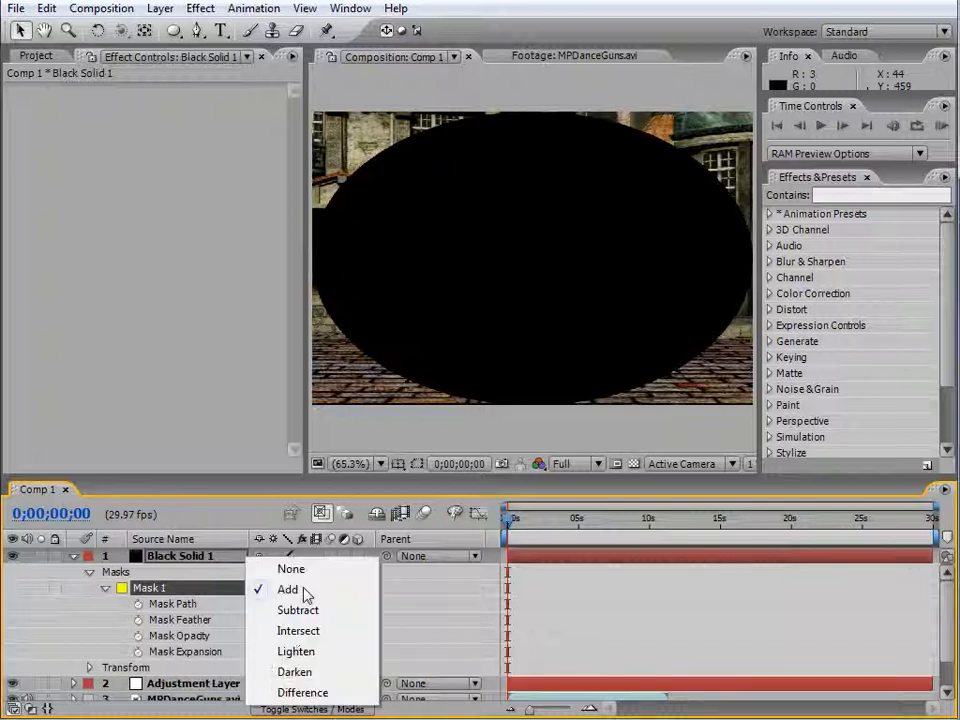
{"action": "left_click", "coordinate": [297, 610]}
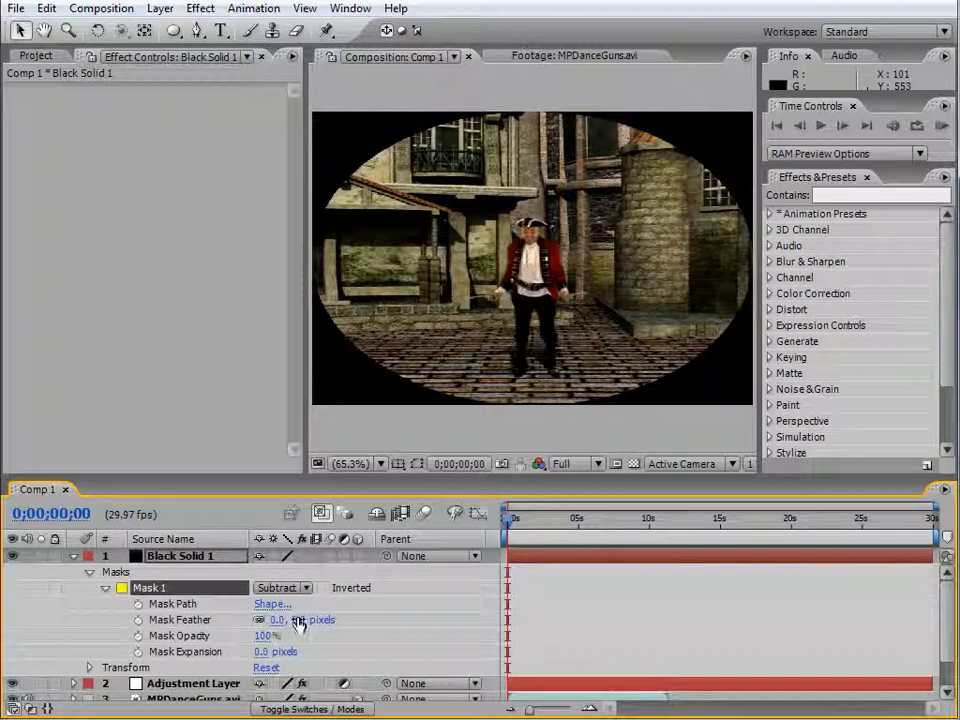
{"action": "left_click_drag", "start_coordinate": [284, 622], "coordinate": [474, 619]}
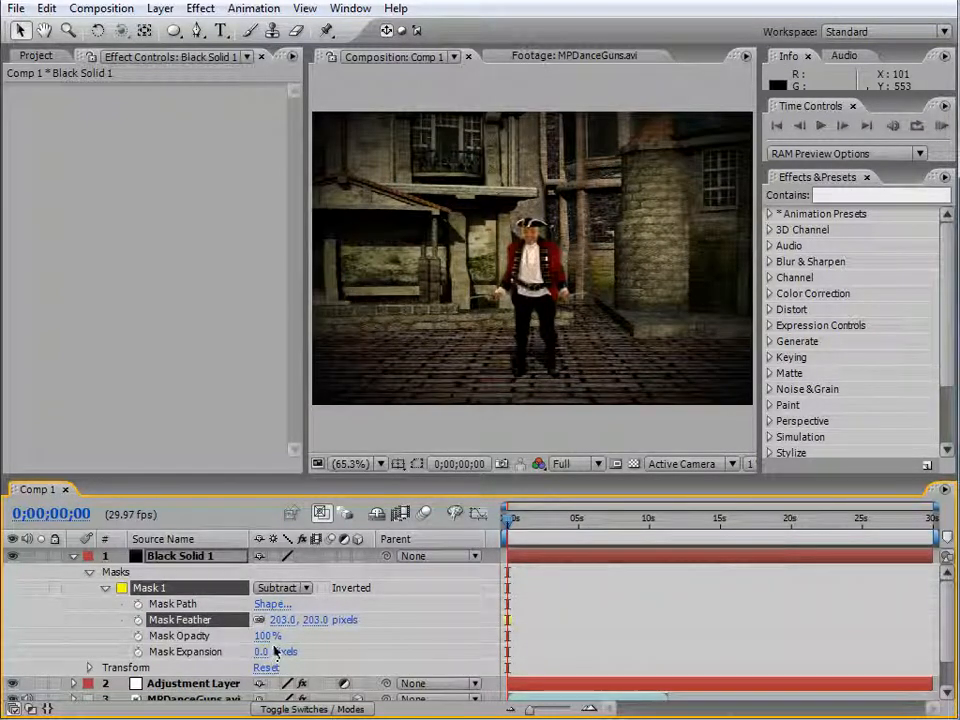
{"action": "left_click_drag", "start_coordinate": [274, 640], "coordinate": [229, 631]}
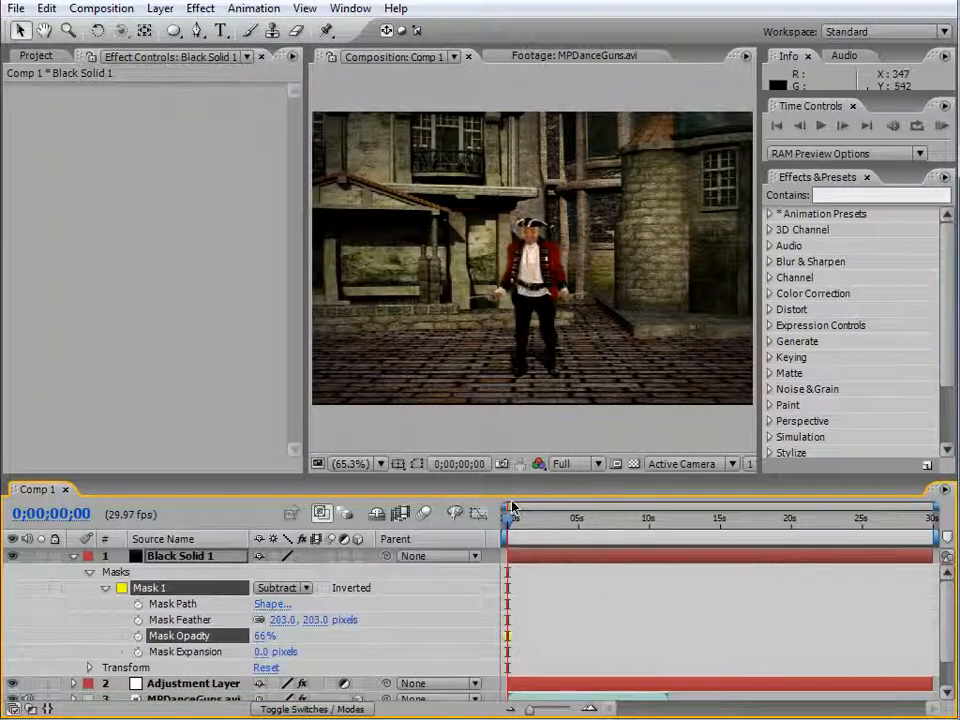
- Play through the opening of the composition to check the vignette, and return to 0;00;00;00
{"action": "mouse_move", "coordinate": [510, 527]}
{"action": "left_mouse_down"}
{"action": "mouse_move", "coordinate": [668, 533]}
{"action": "mouse_move", "coordinate": [503, 516]}
{"action": "left_mouse_up"}
{"action": "key", "text": "space"}
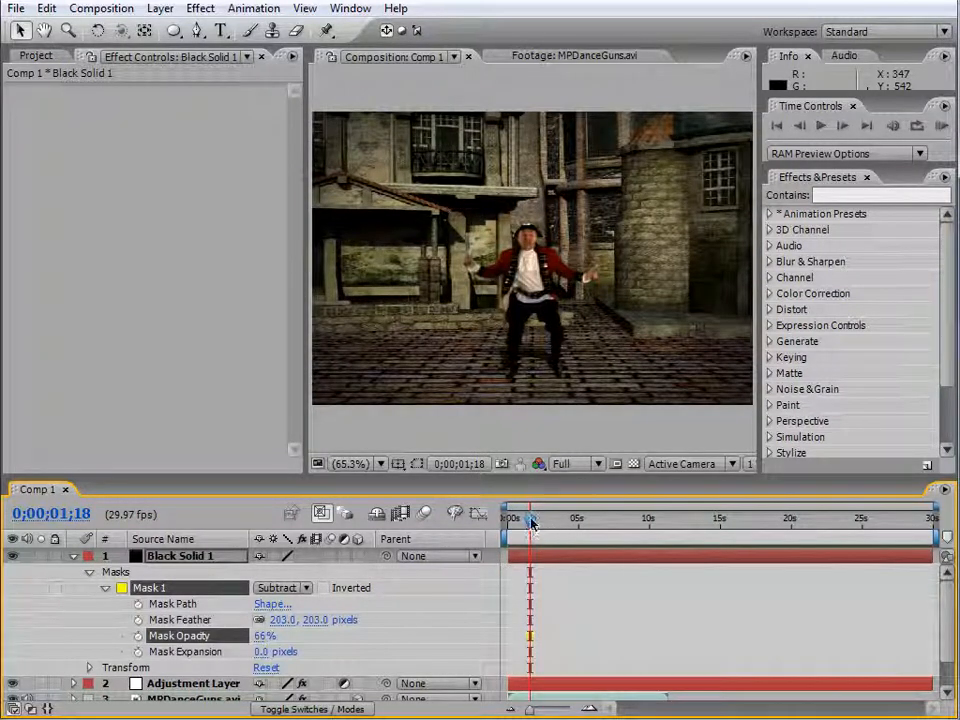
{"action": "left_click_drag", "start_coordinate": [531, 521], "coordinate": [506, 517]}
- Shorten the work area to end with the MPDanceGuns.avi layers at about 11 seconds and preview it
{"action": "left_click_drag", "start_coordinate": [932, 537], "coordinate": [612, 536]}
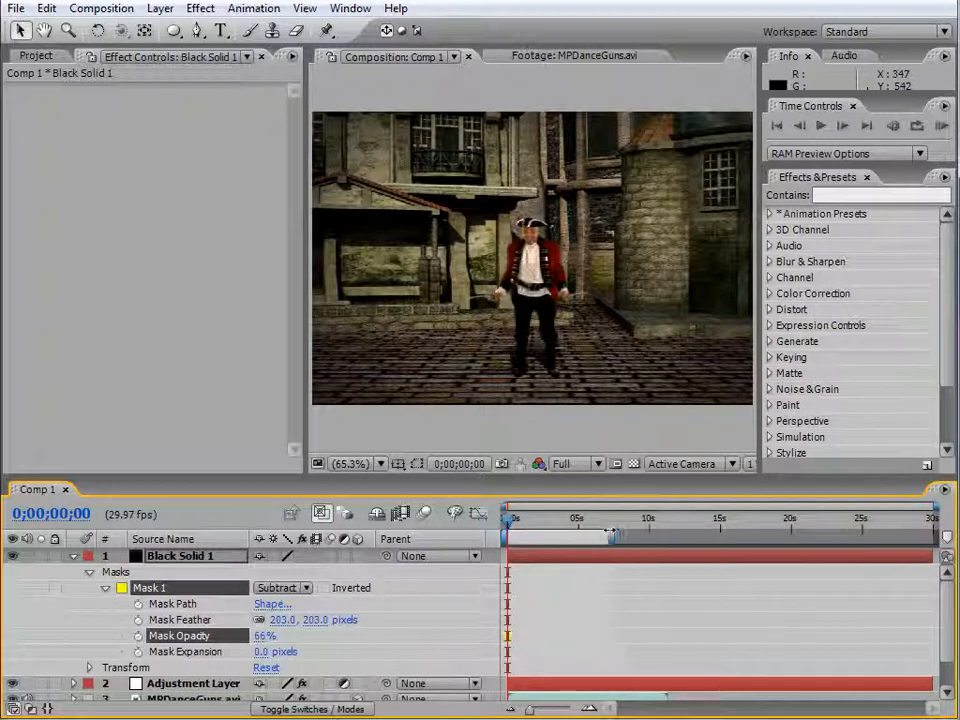
{"action": "left_click", "coordinate": [73, 557]}
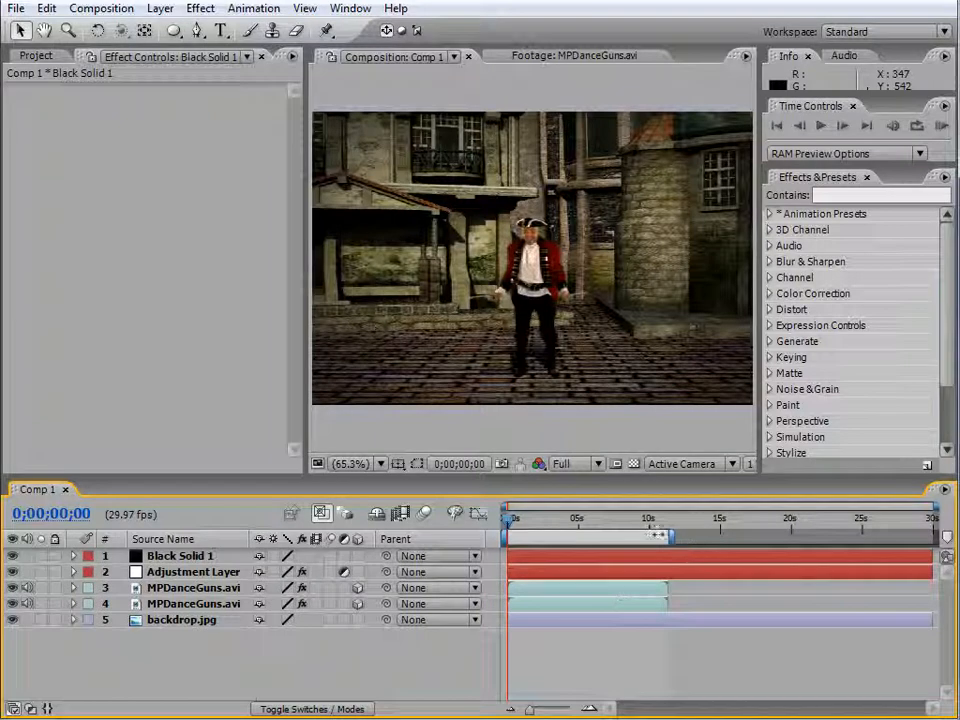
{"action": "key", "text": "space"}
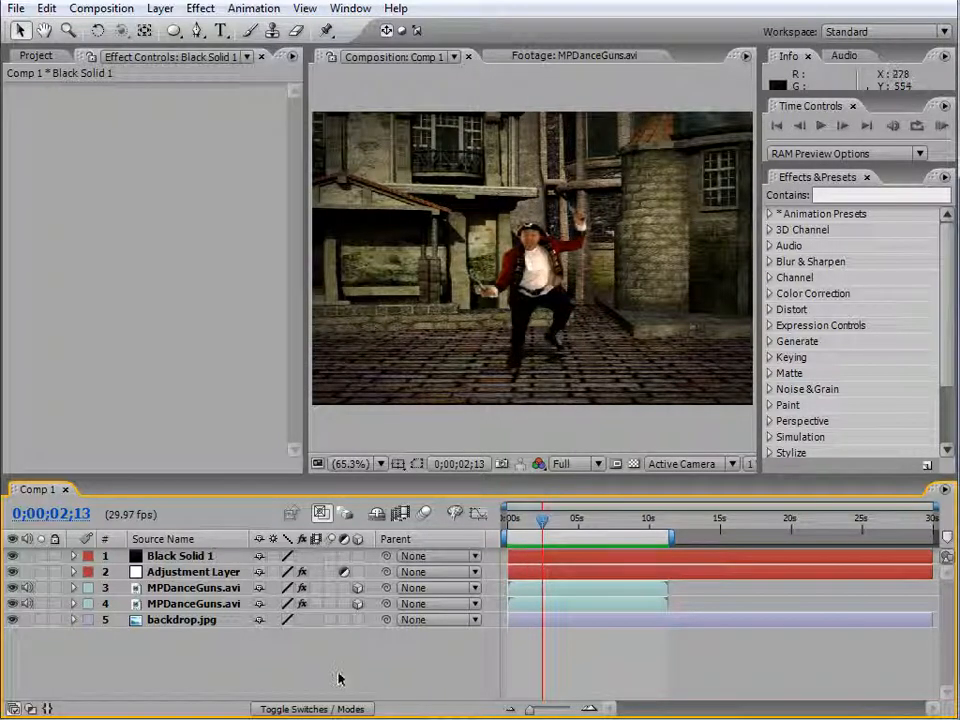
{"action": "key", "text": "space"}
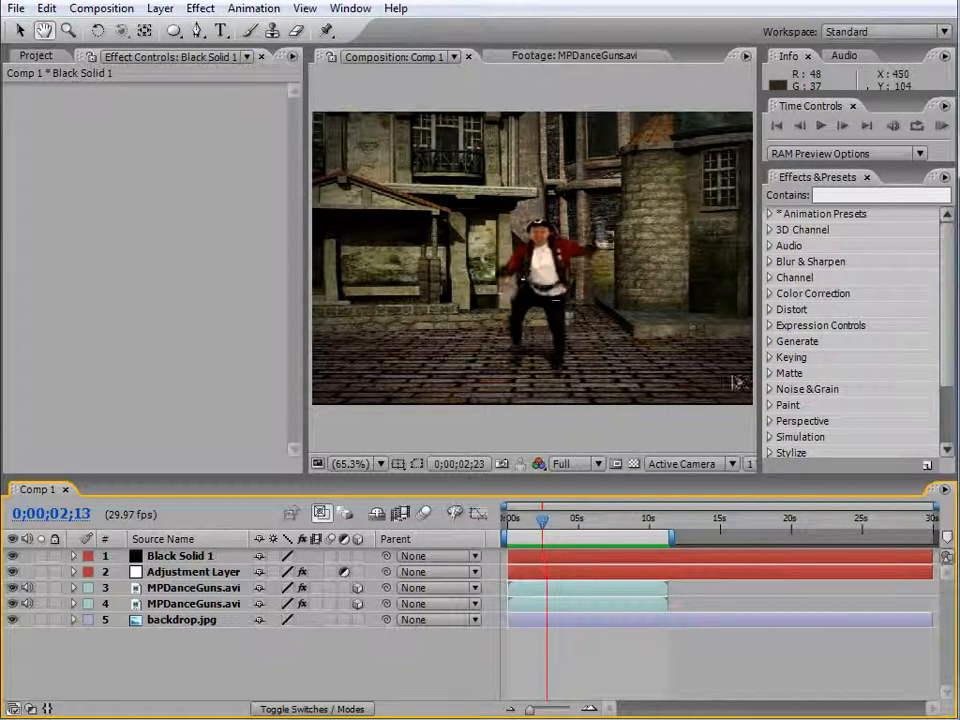